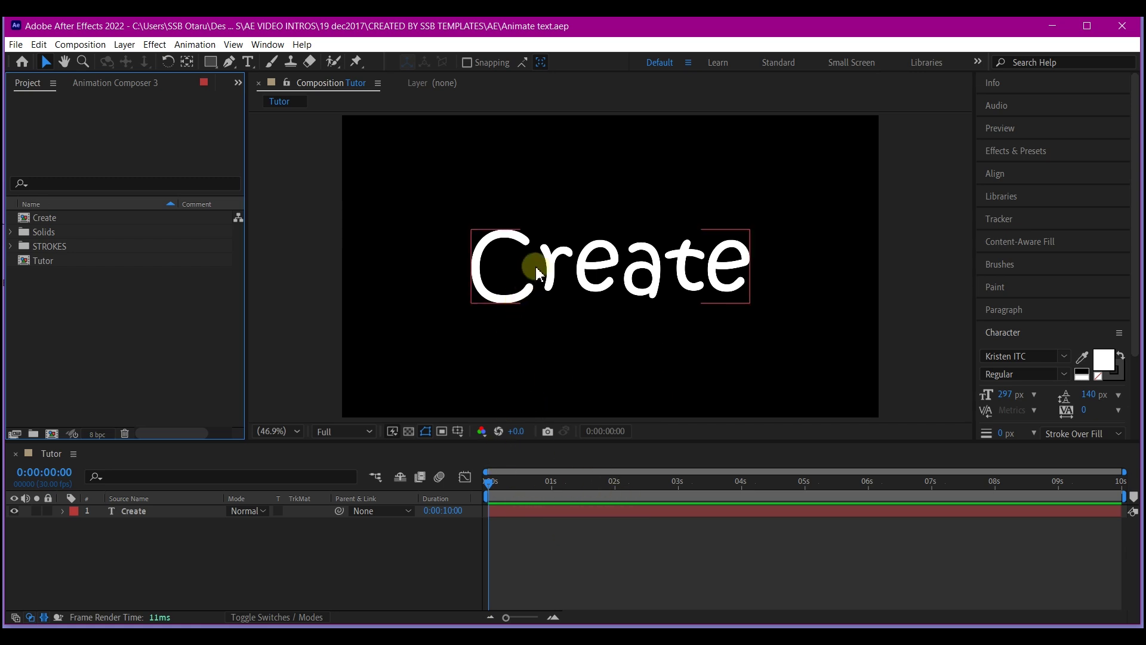
- Trace the letter C of the Create text with an open, curved Pen path on a new shape layer
left_click(590, 274)
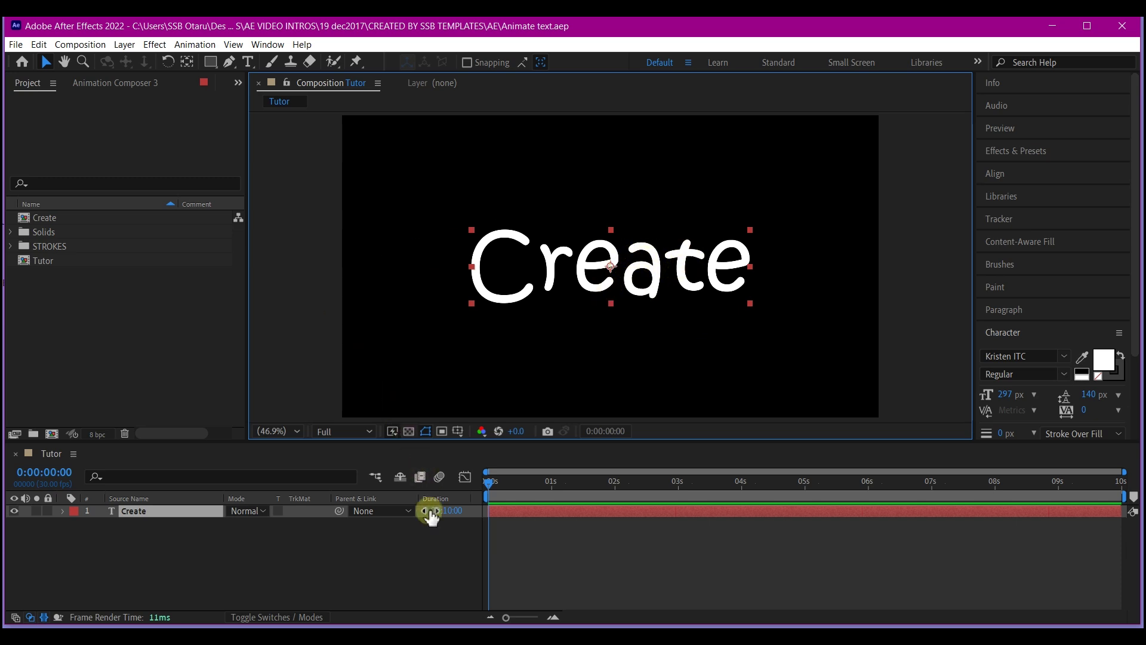
left_click(230, 61)
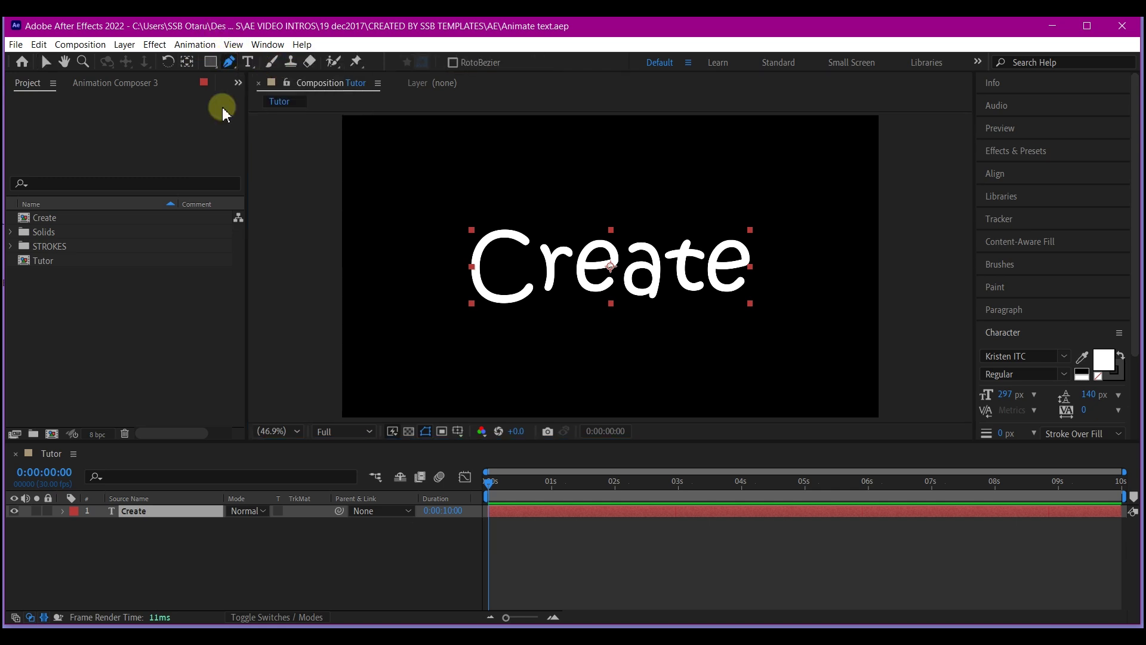
left_click(167, 555)
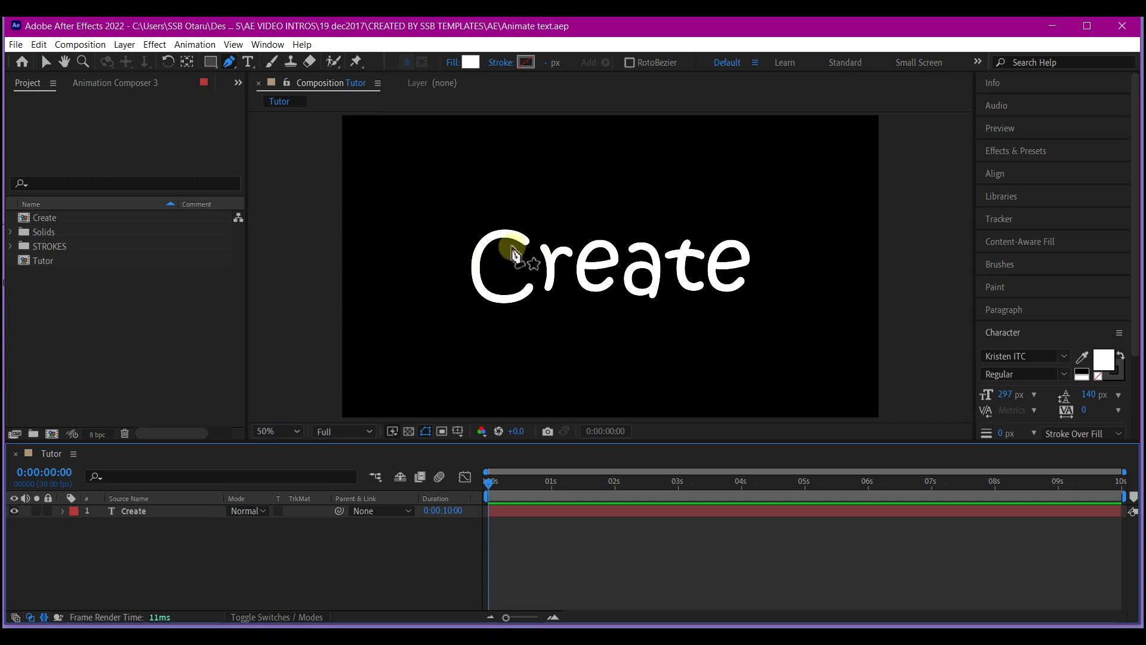
scroll(517, 253, "up", 3)
left_click(607, 232)
left_click_drag(504, 264, 478, 351)
left_click(564, 358)
left_click(617, 331)
left_click_drag(618, 334, 627, 310)
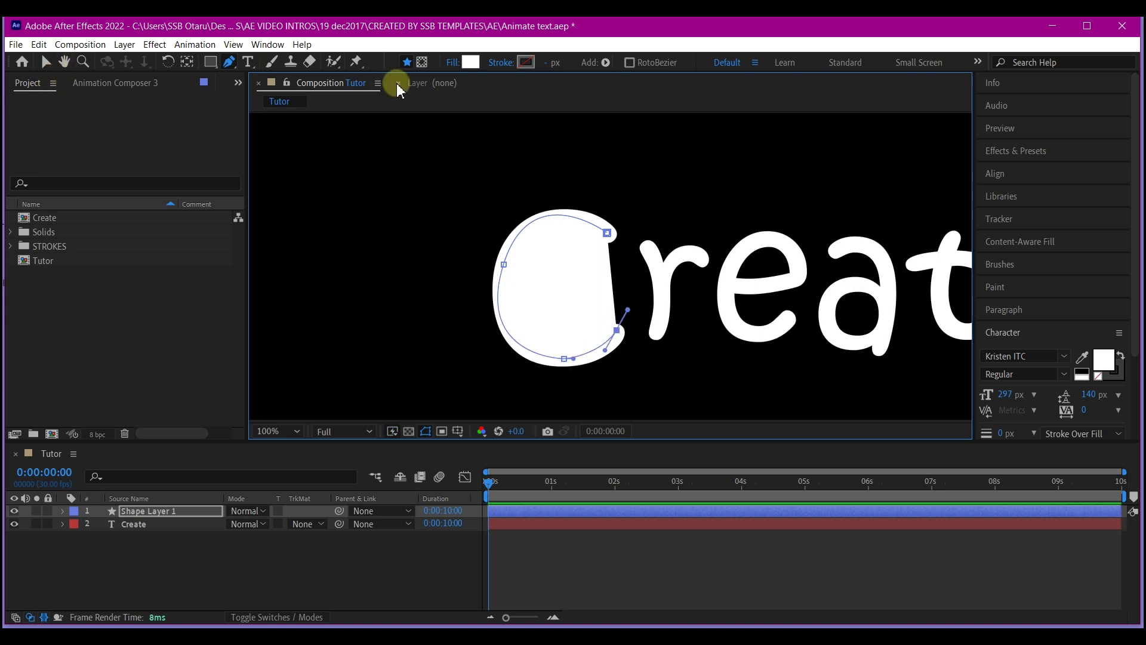
- Set the C shape's fill to None and its stroke colour to red EA0D0D
left_click(454, 62)
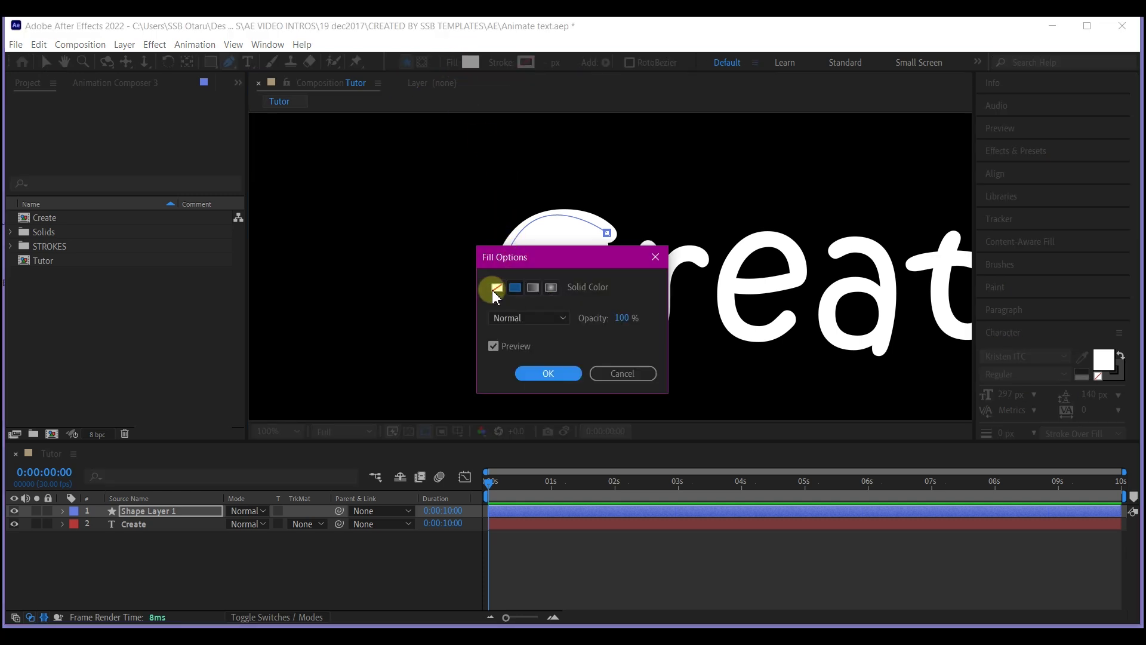
left_click(497, 287)
left_click(548, 373)
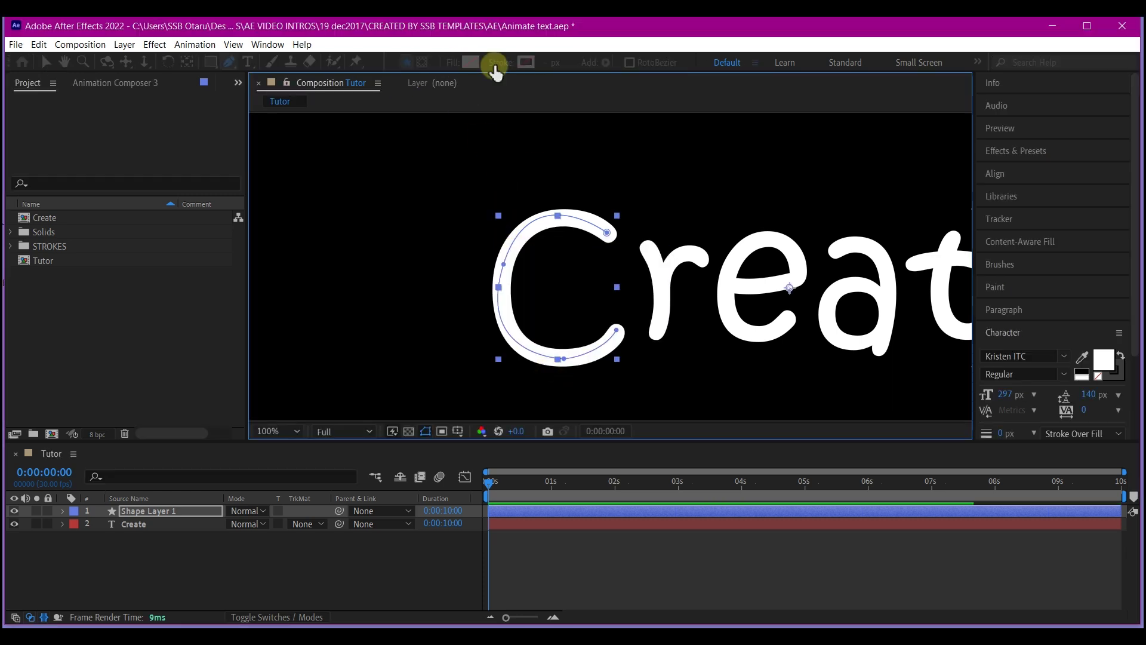
left_click(526, 63)
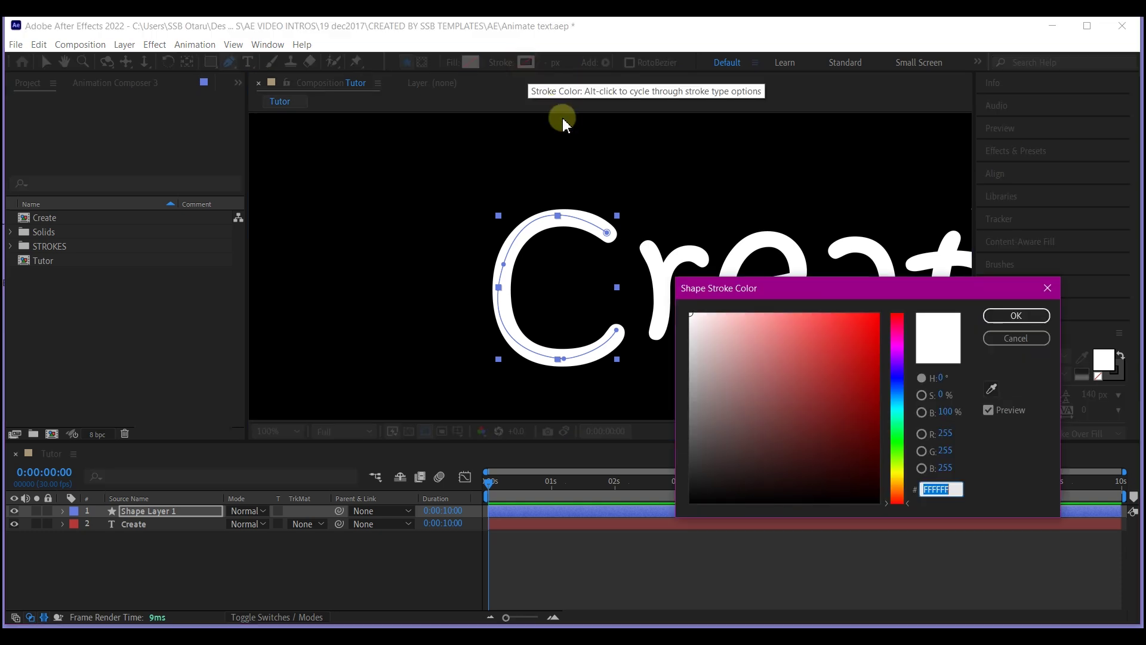
left_click(838, 361)
left_click(869, 328)
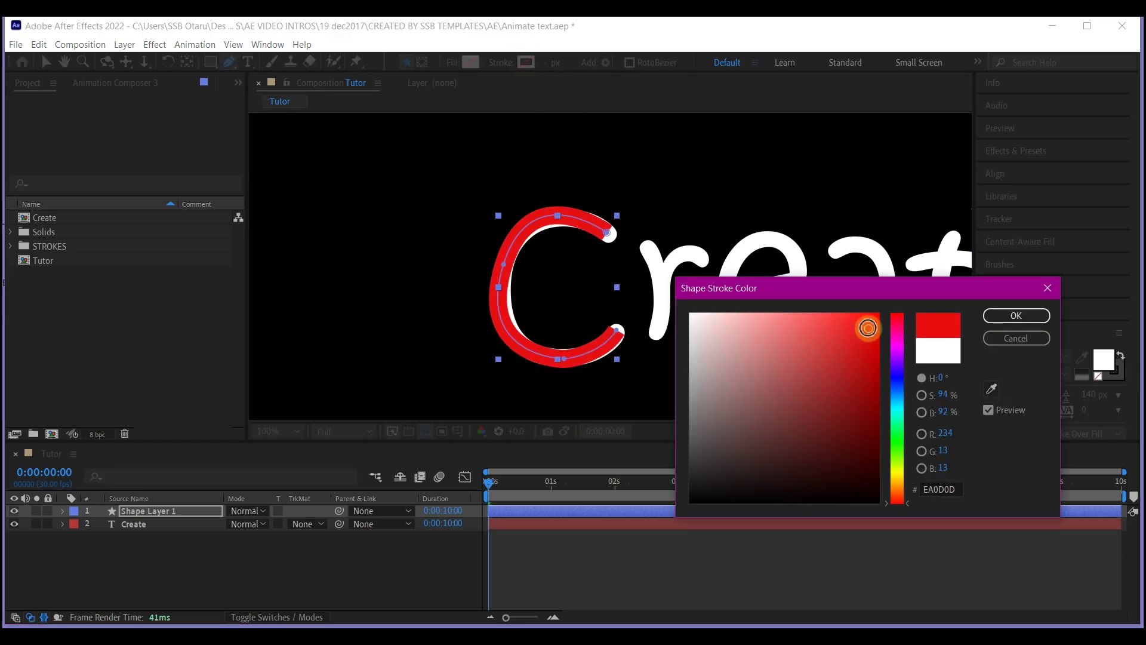
left_click(1015, 316)
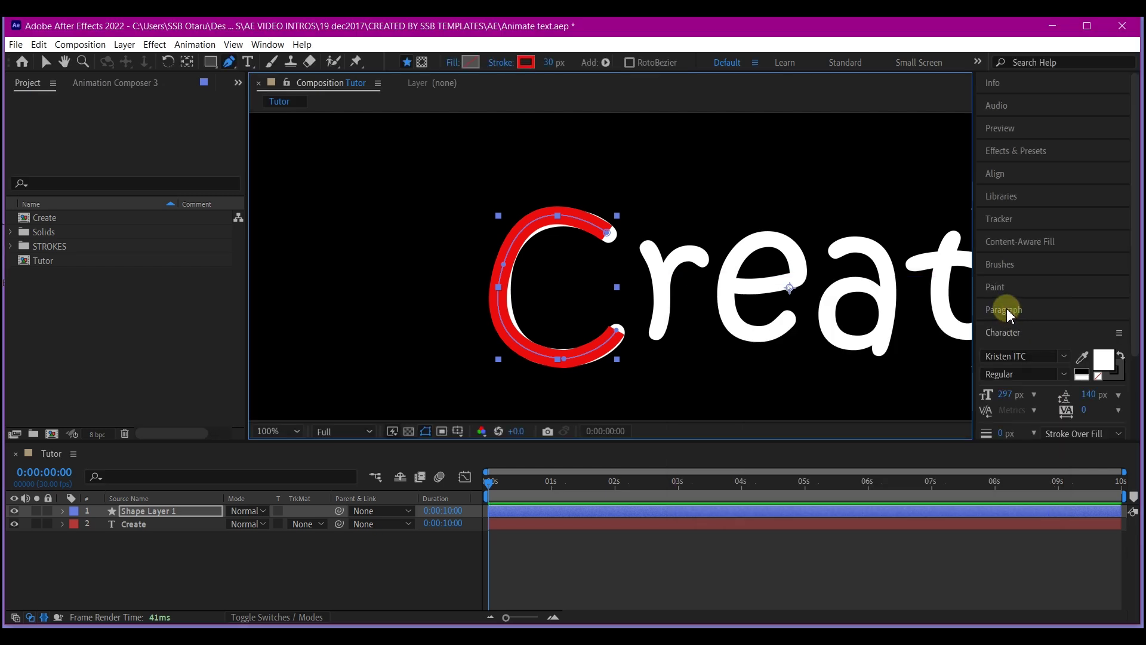
- Adjust the traced path's points and curve handles so the red stroke covers the white letter C
left_click(760, 524)
left_click(610, 234)
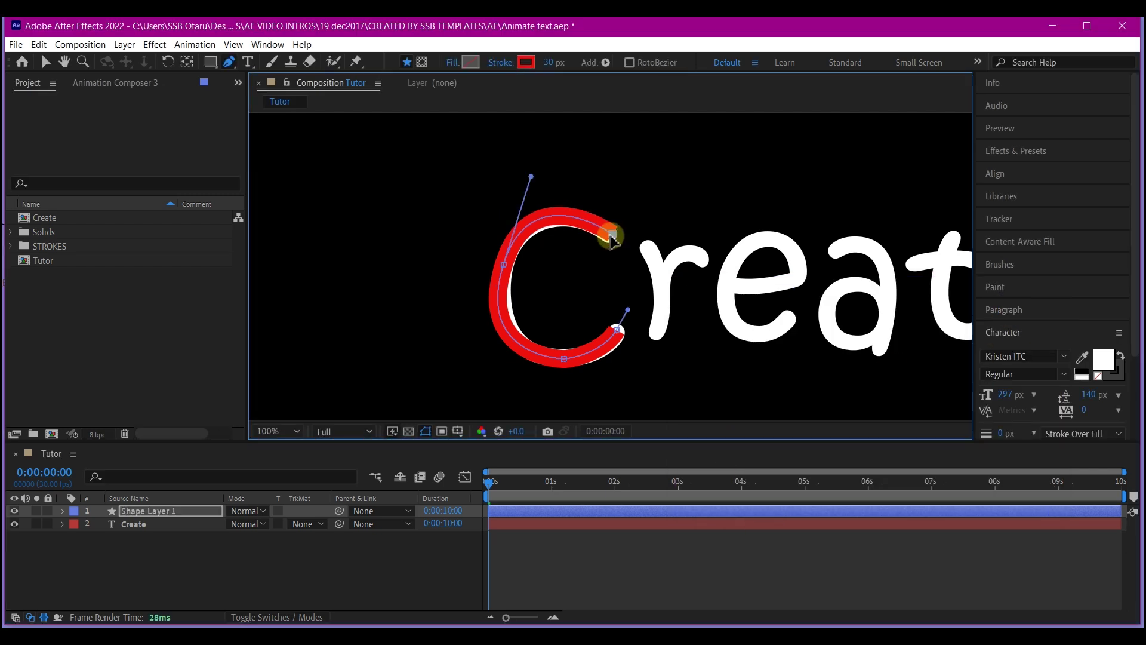
left_click_drag(531, 177, 541, 185)
left_click_drag(558, 358, 480, 345)
left_click(505, 256)
left_click(564, 358)
mouse_move(554, 361)
left_mouse_down()
mouse_move(541, 357)
mouse_move(560, 358)
left_mouse_up()
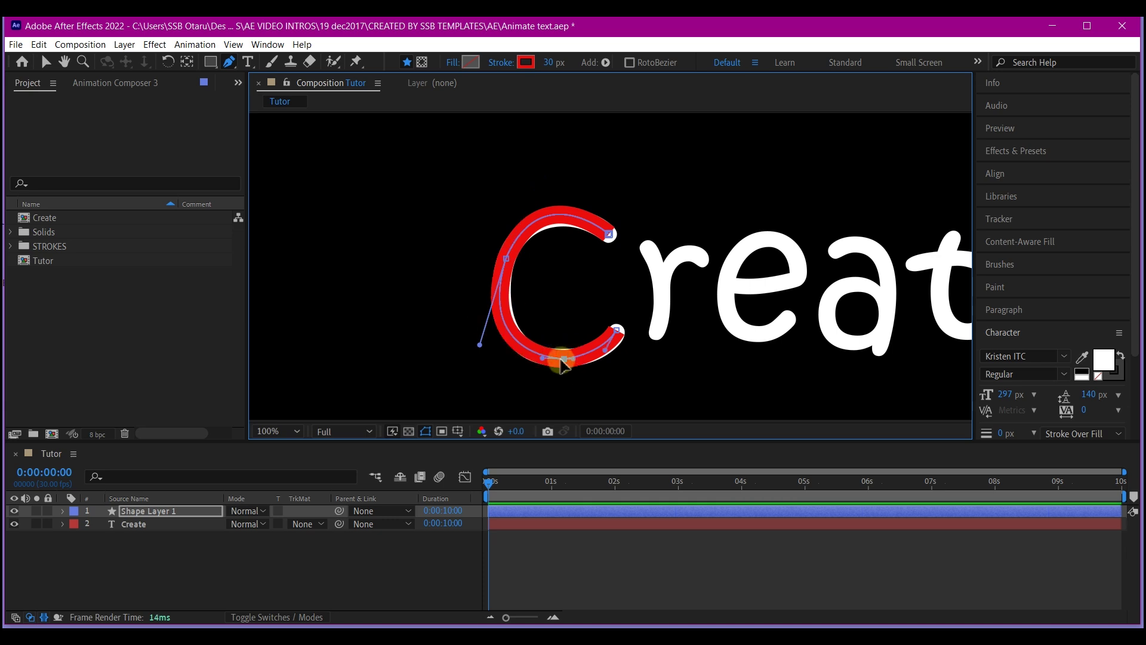
left_click(615, 332)
left_click(565, 358)
left_click(480, 351)
mouse_move(481, 351)
left_mouse_down()
mouse_move(485, 339)
mouse_move(473, 374)
mouse_move(478, 363)
left_mouse_up()
- Rename the traced shape layer to C and centre its anchor point on the letter
left_click(163, 514)
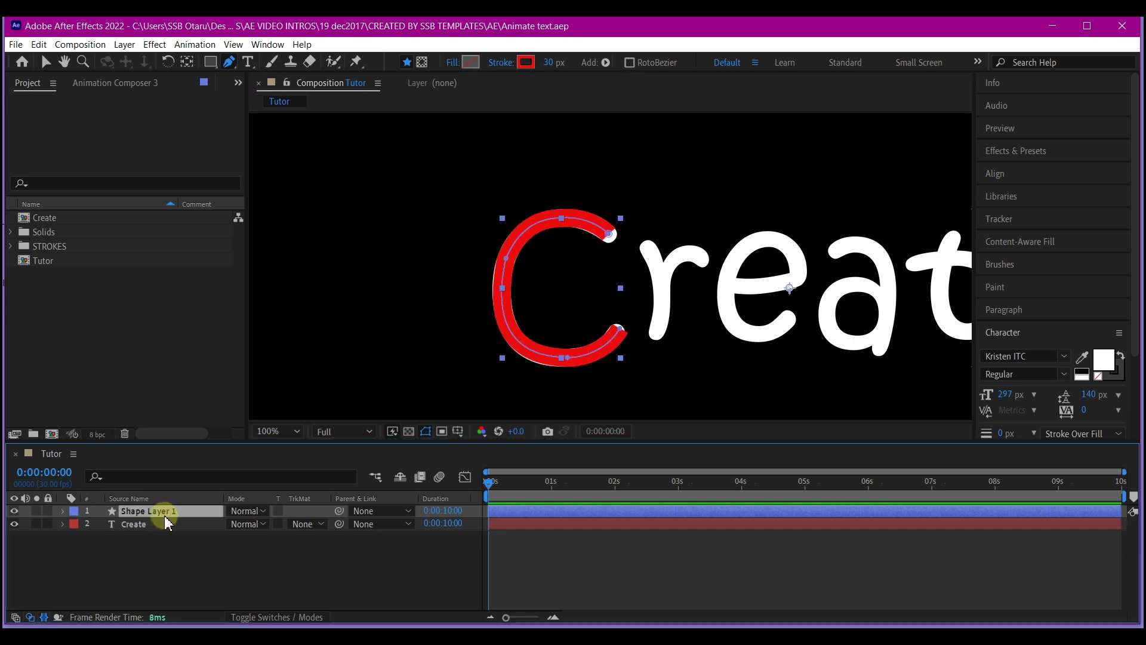
key("Return")
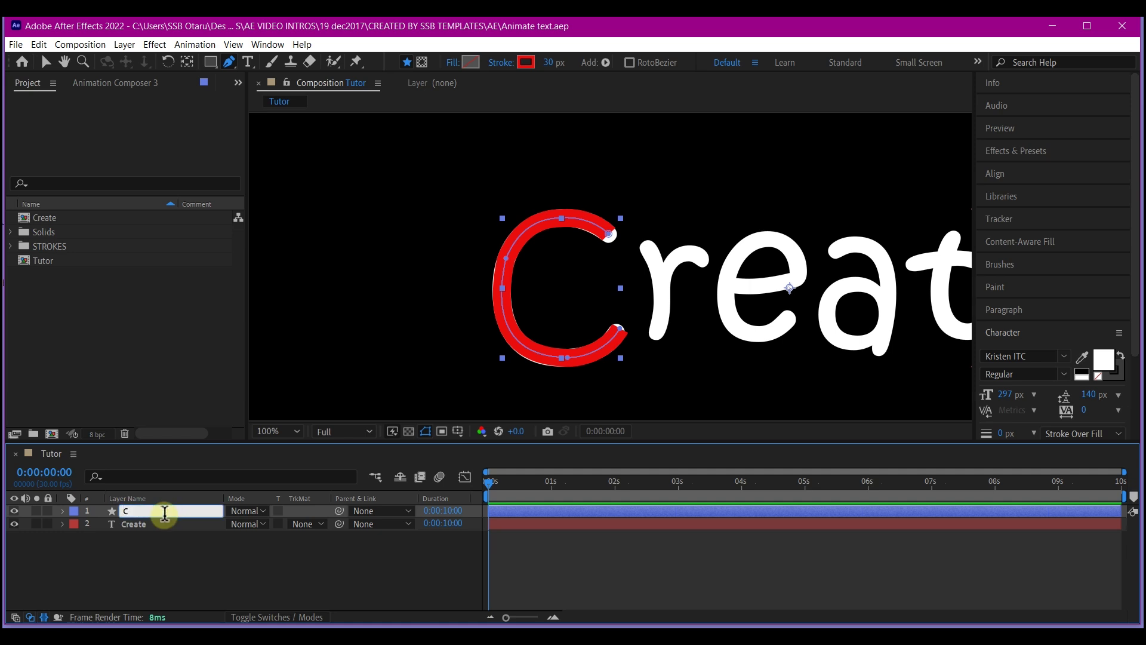
type("C")
key("Return")
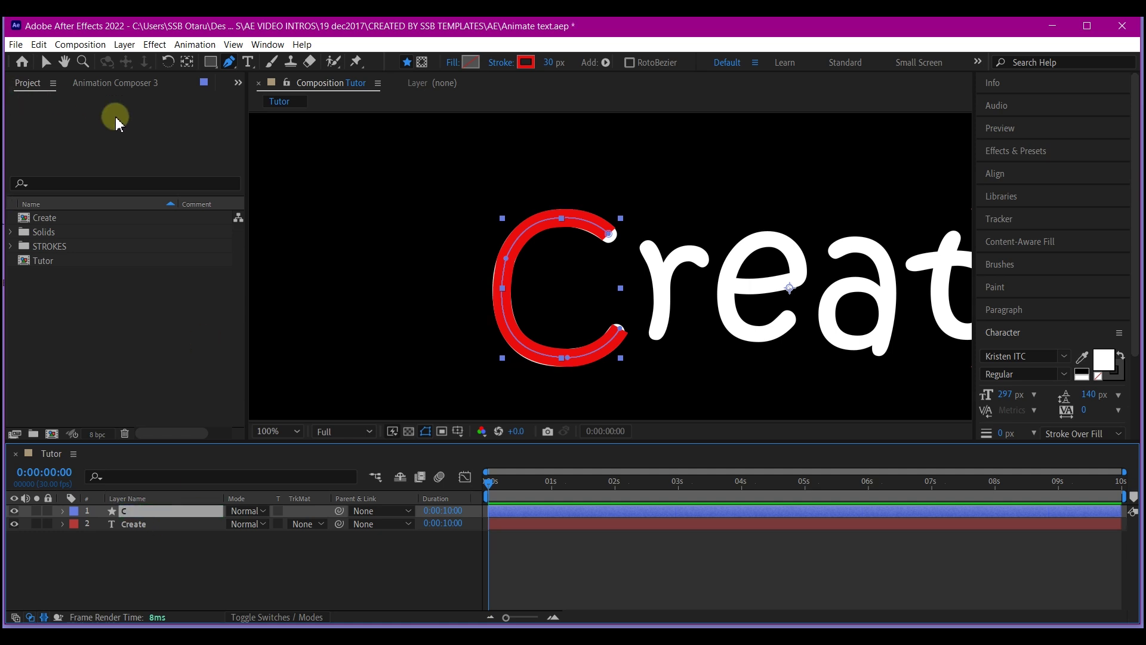
left_click(187, 62)
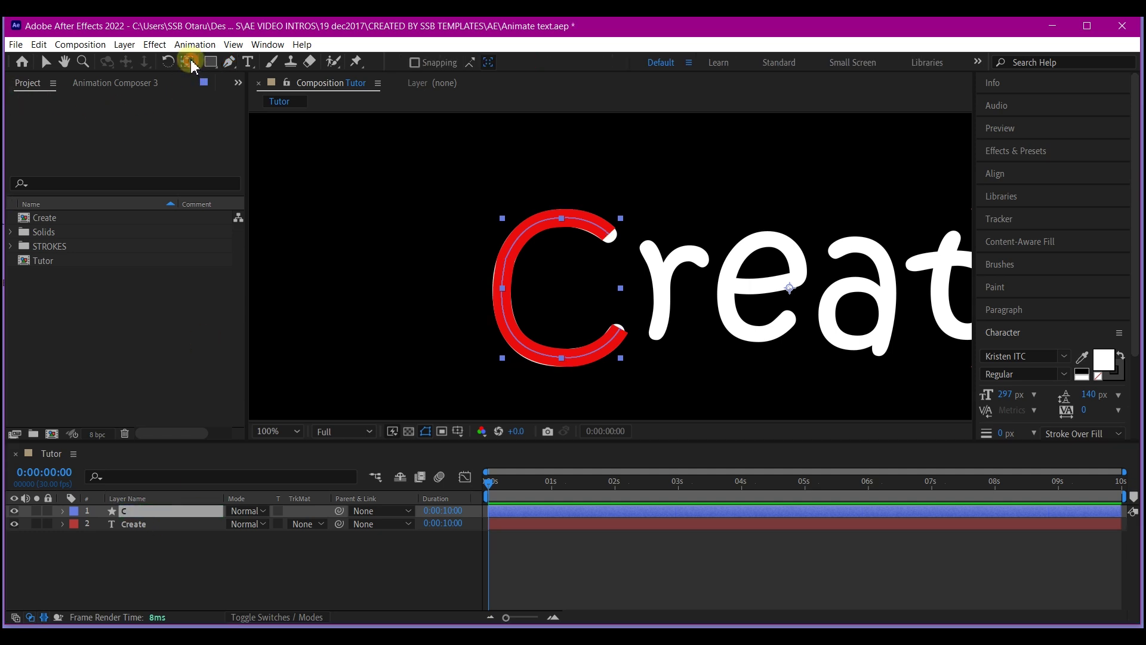
- Set the Line Cap of Stroke 1 in the C layer to Round Cap
left_click(149, 510)
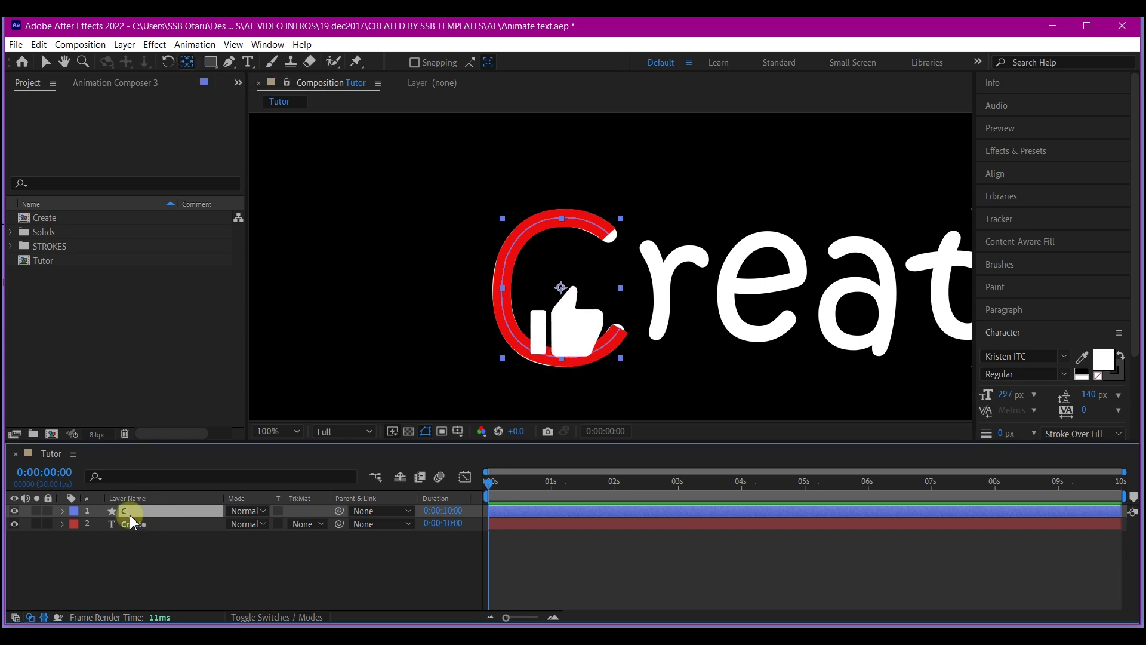
left_click(64, 511)
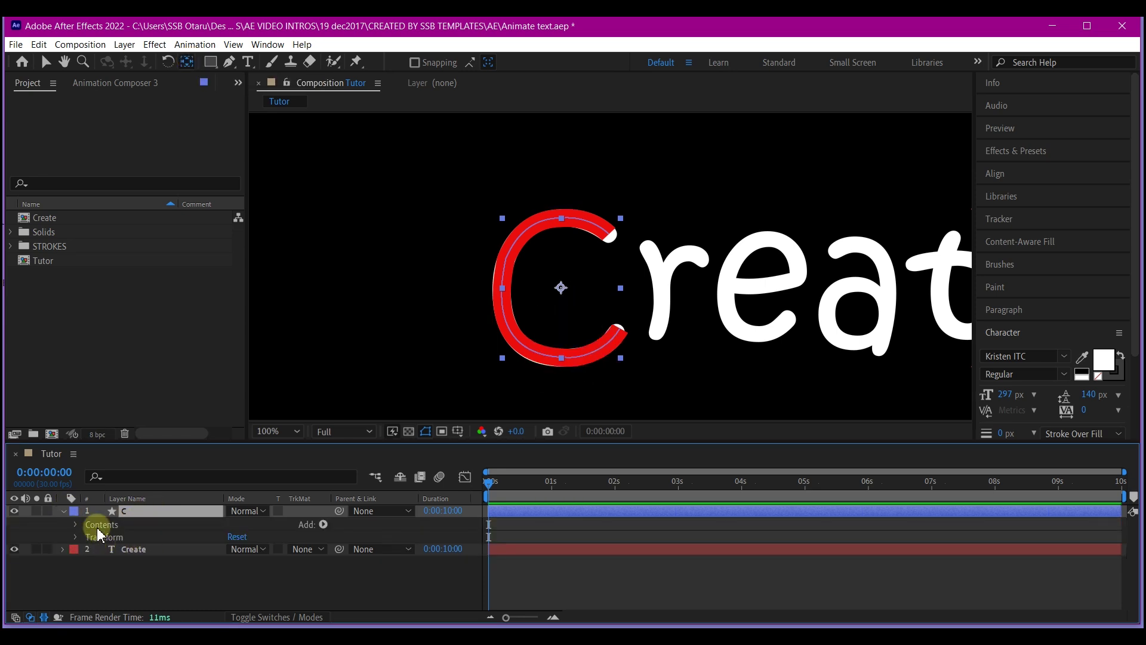
left_click(76, 524)
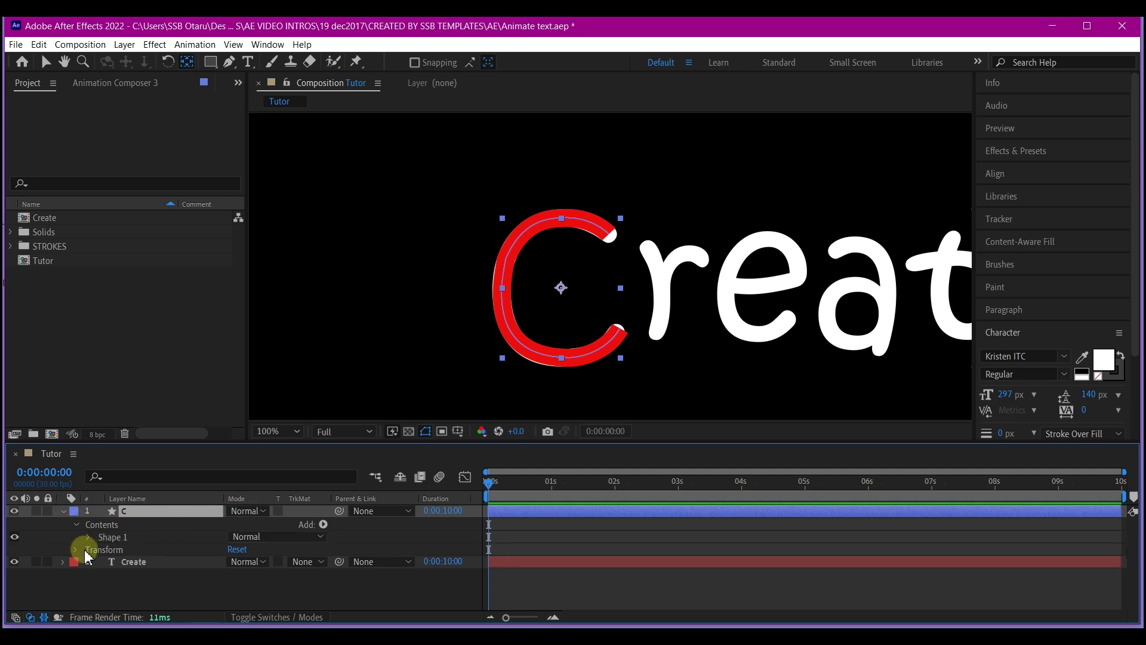
left_click(86, 538)
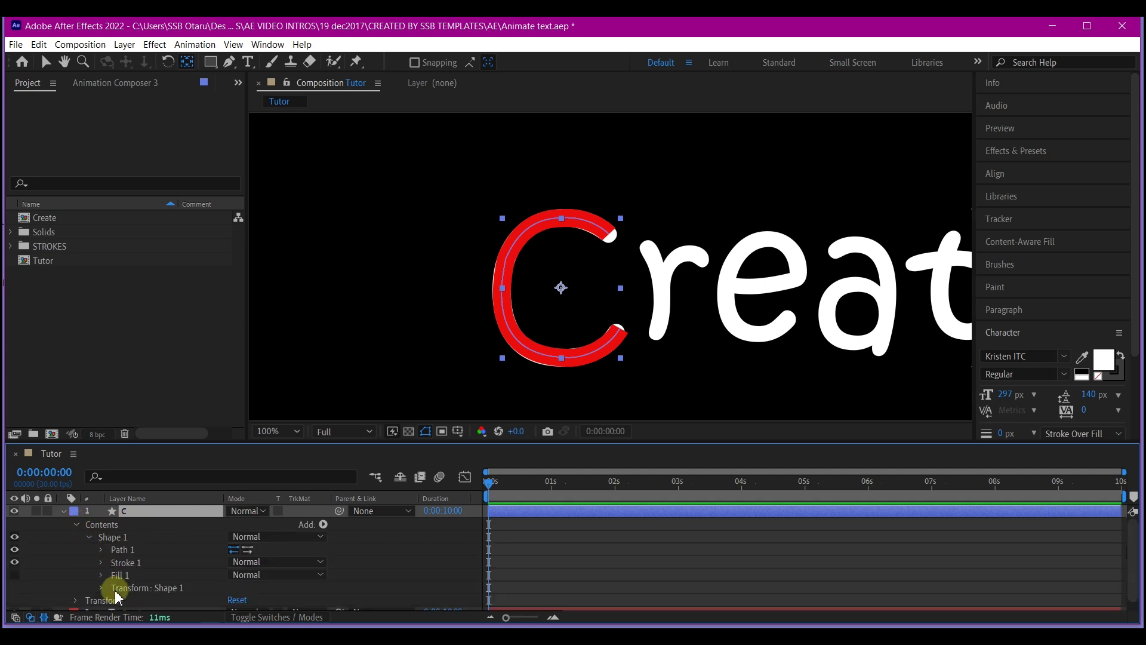
left_click(100, 563)
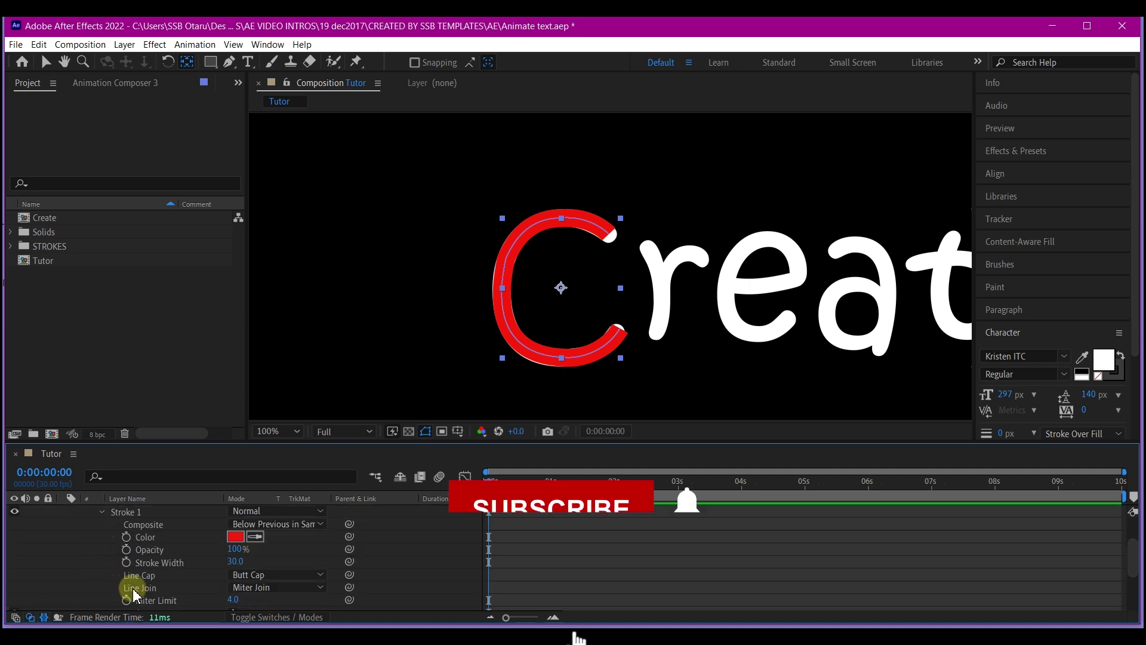
left_click(234, 576)
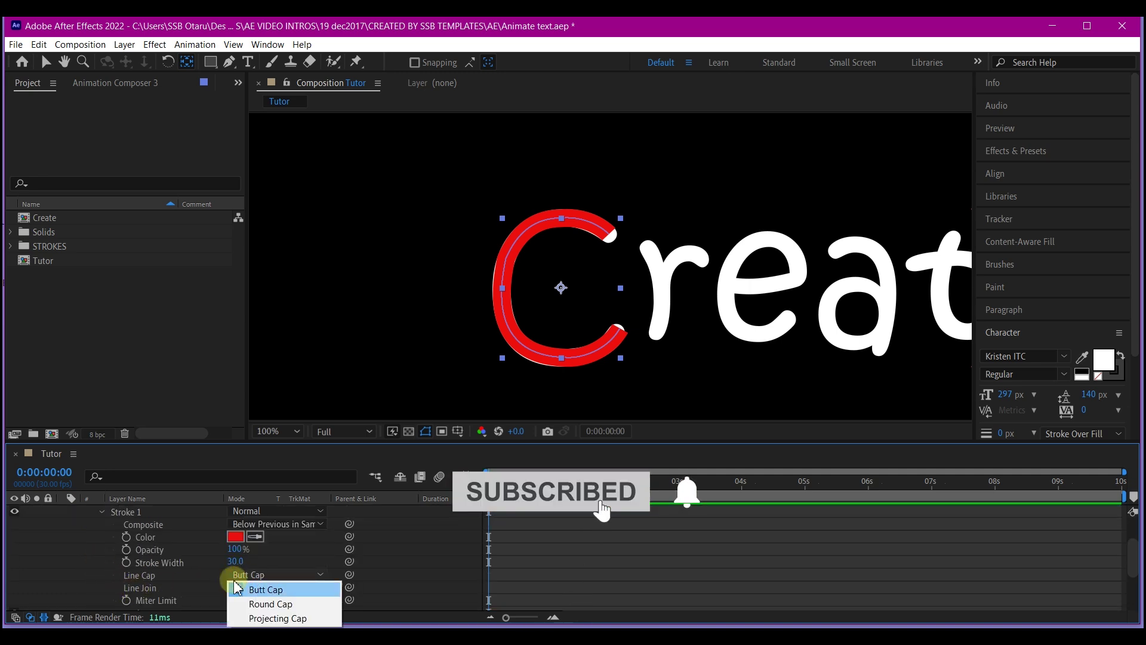
left_click(262, 603)
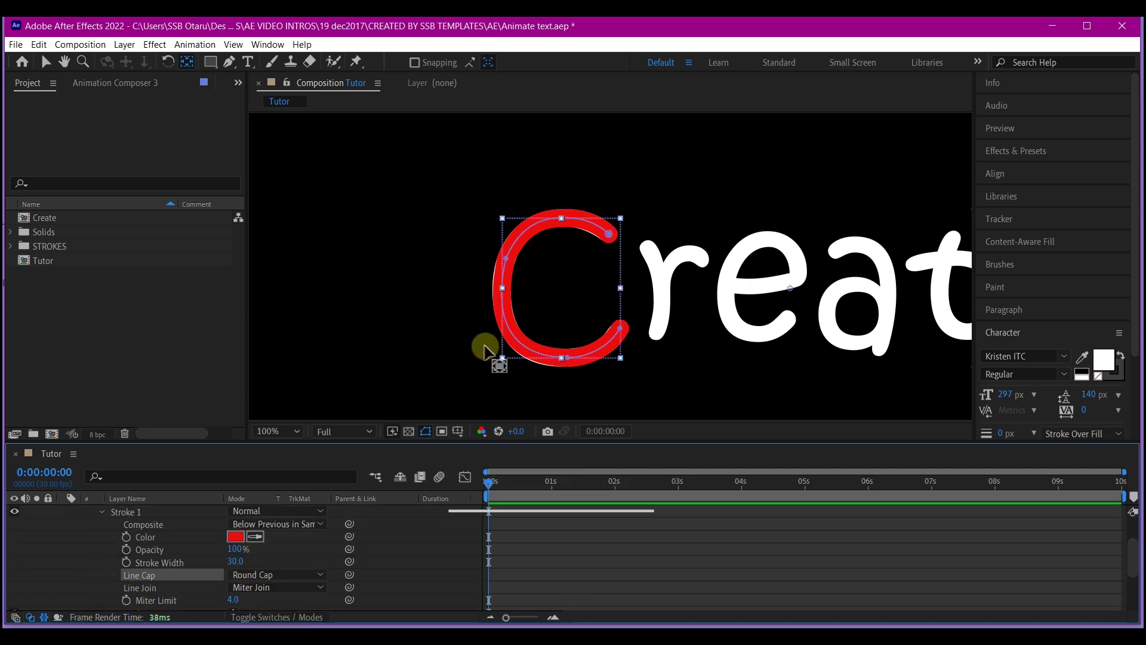
- Hide the Create text layer, leaving only the red C shape shown in the composition
scroll(102, 574, "down", 3)
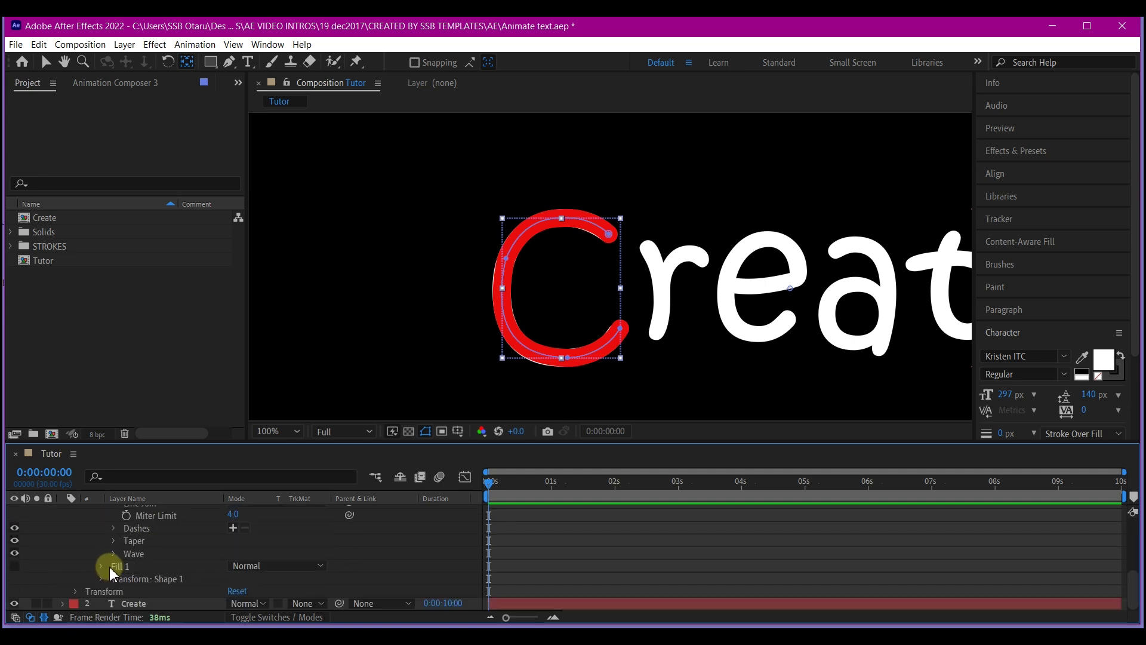
left_click(127, 603)
scroll(474, 338, "down", 2)
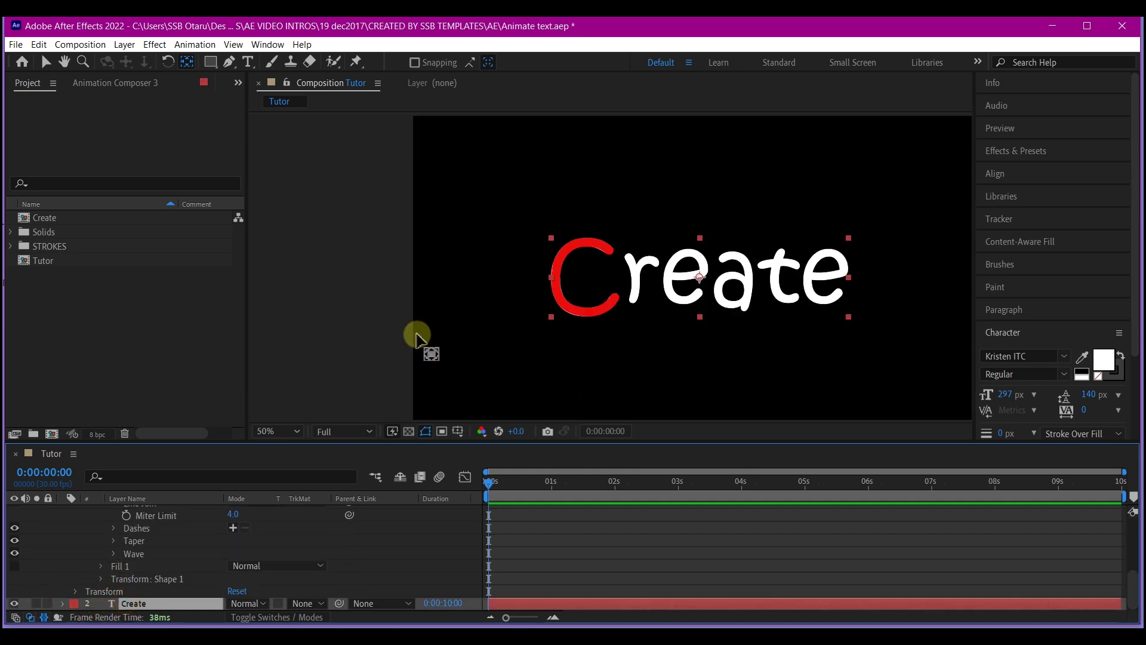
left_click(14, 603)
left_click(573, 272)
- Add Trim Paths to the contents of the C shape layer
scroll(558, 545, "up", 5)
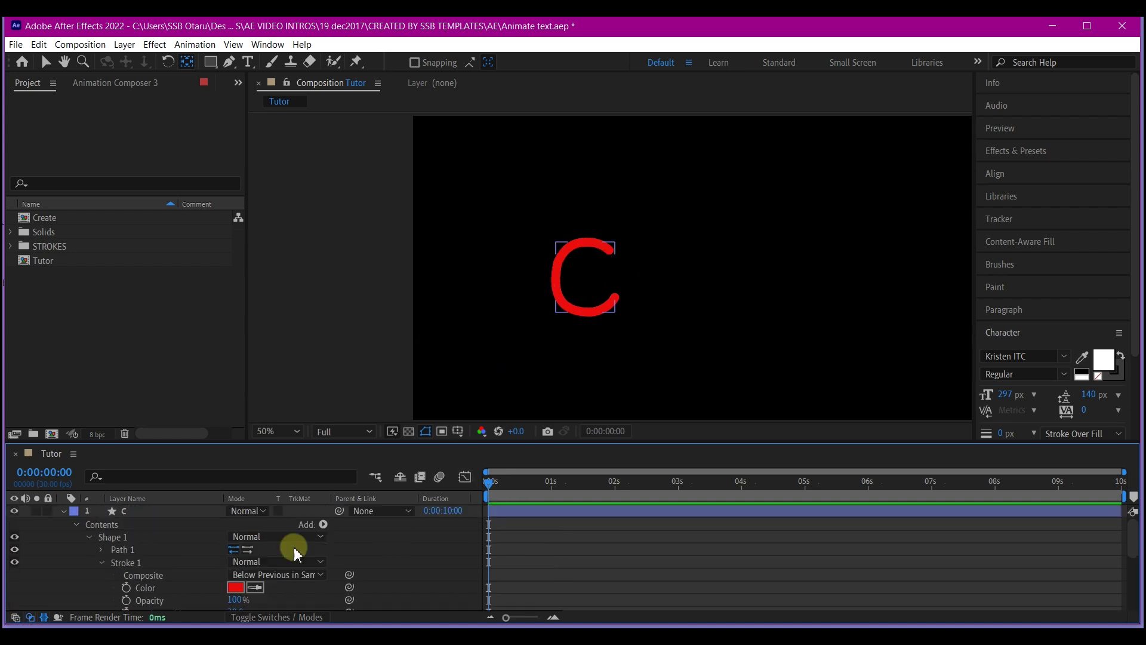
left_click(123, 509)
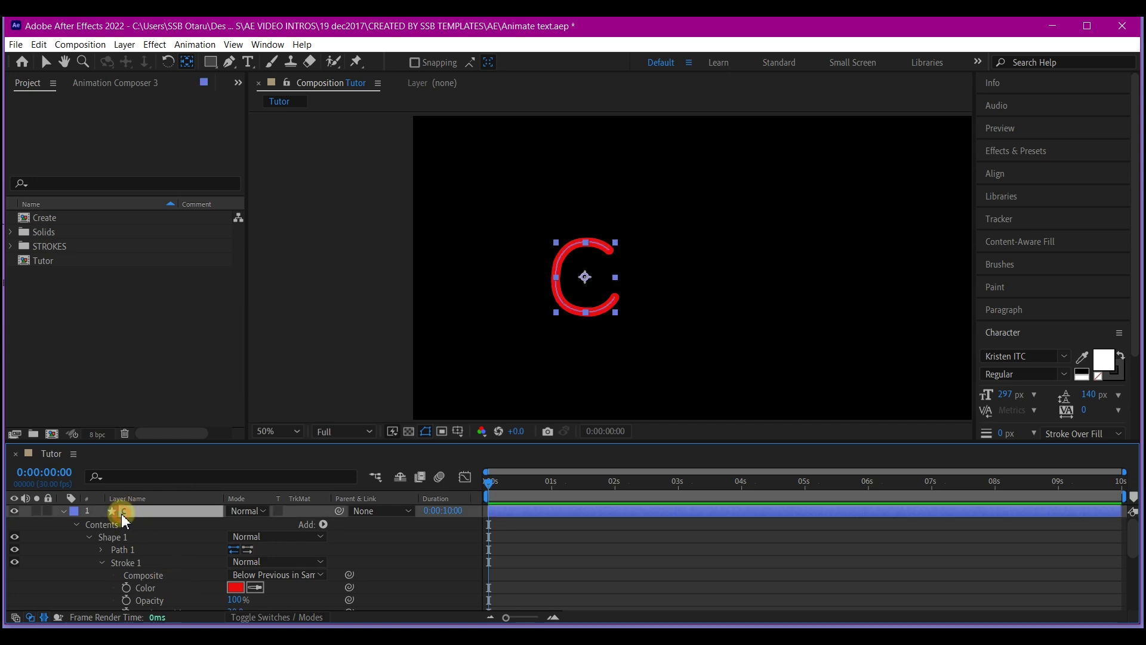
left_click(323, 525)
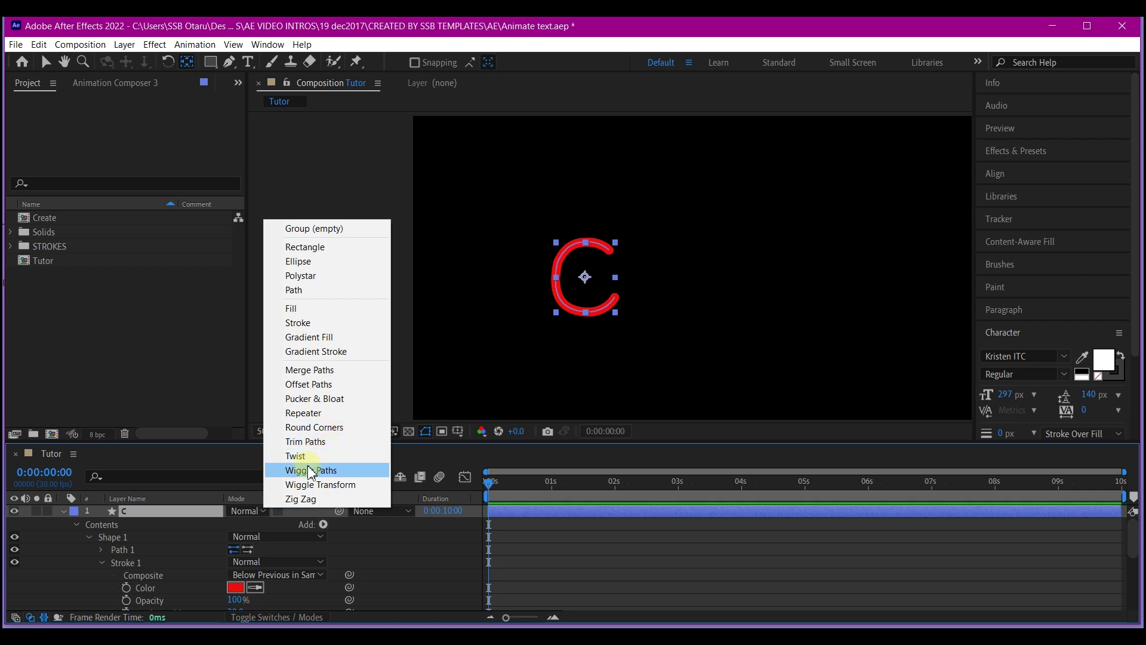
left_click(304, 441)
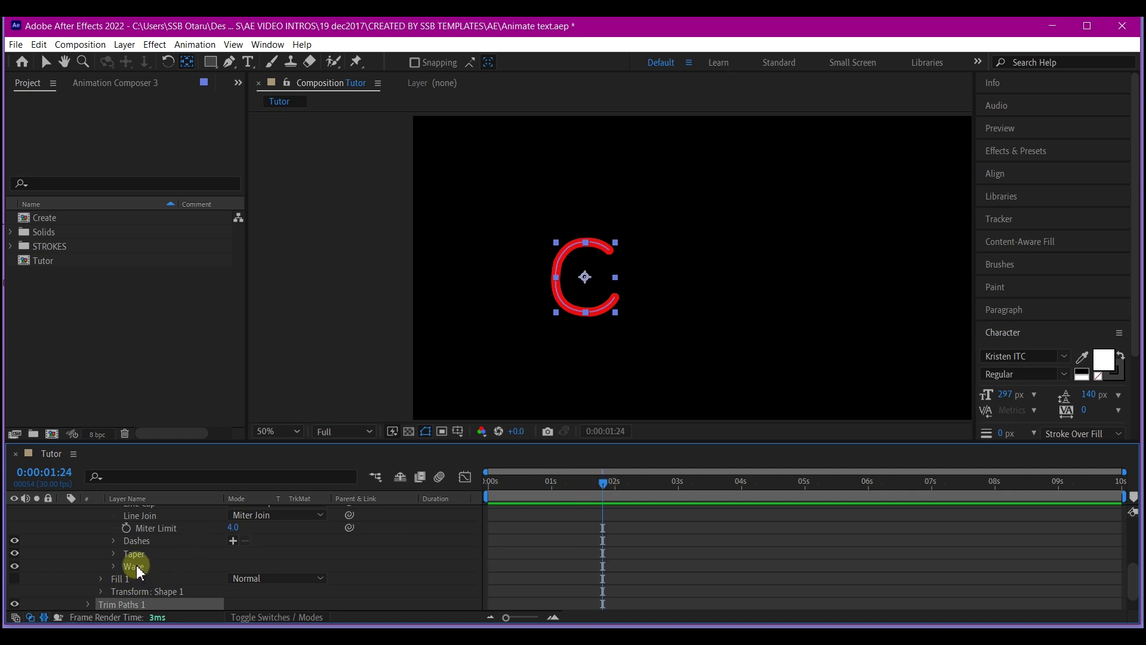
- Keyframe the End of Trim Paths 1 at 100% at 0:00:01:24 and at 0% at 0:00:00:00
scroll(125, 574, "down", 1)
left_click(88, 578)
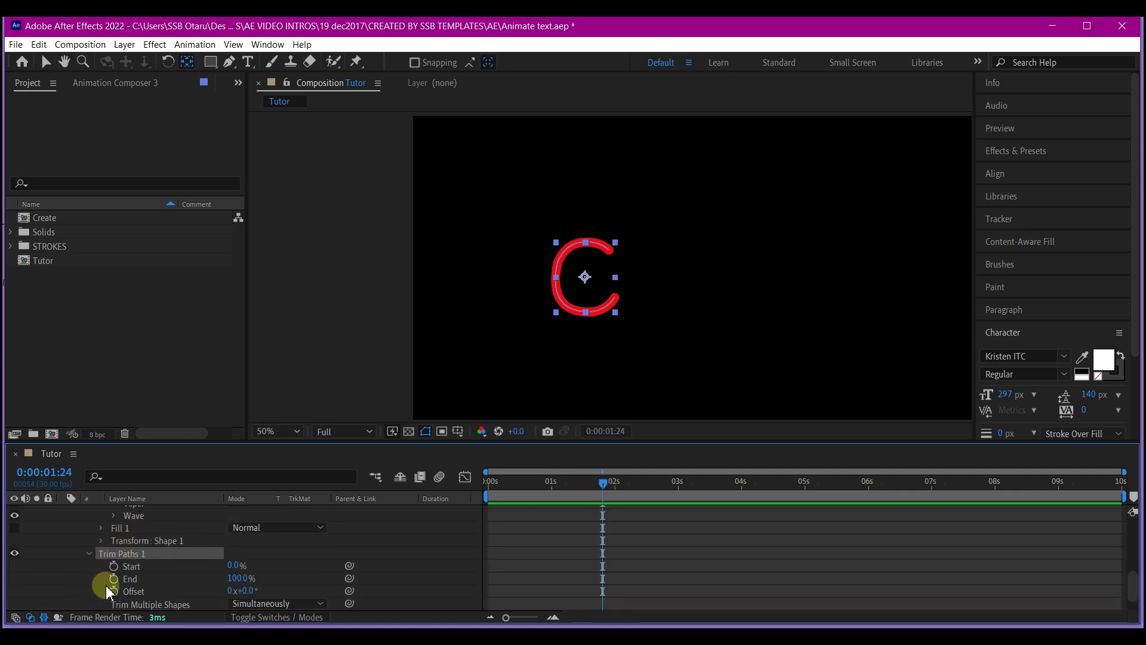
left_click(114, 578)
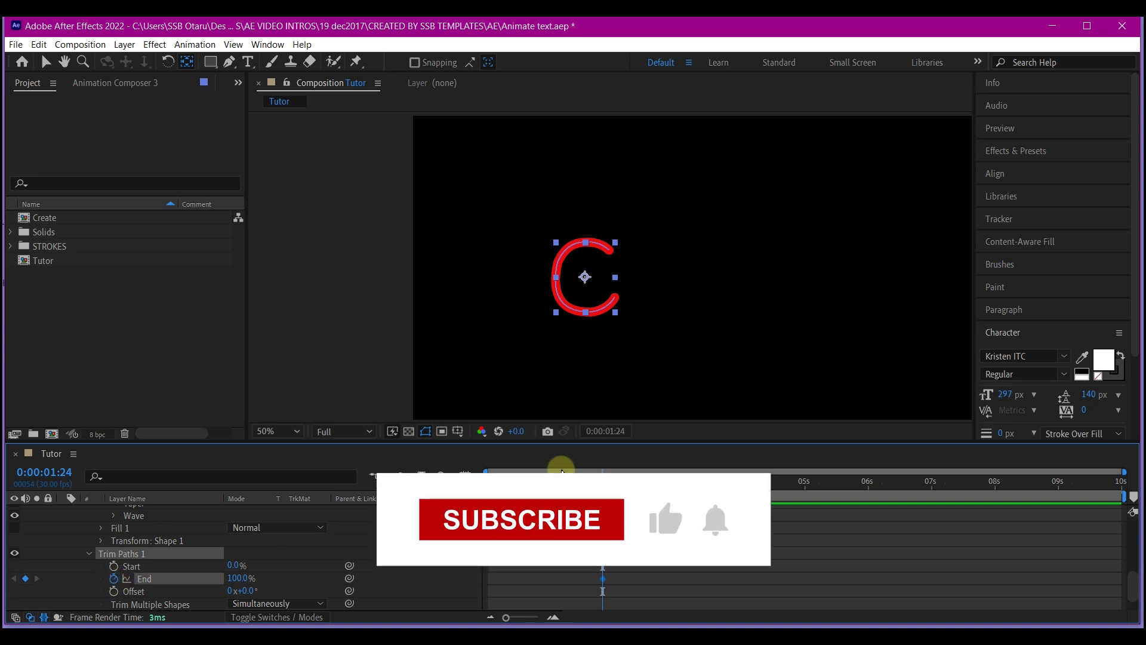
key("Home")
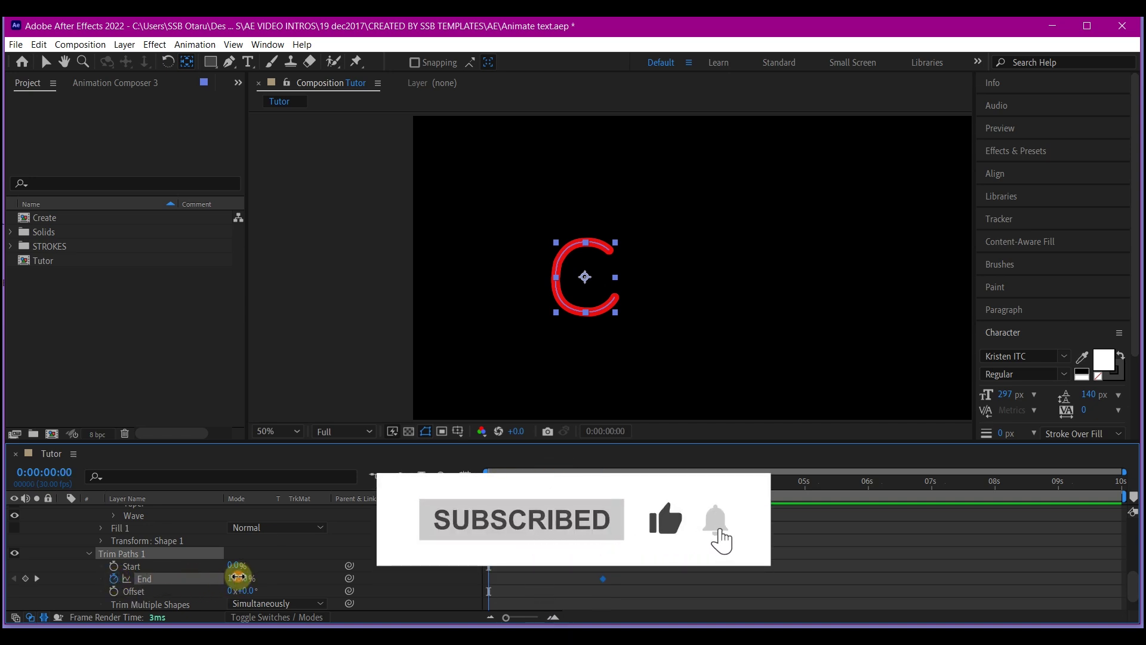
left_click(239, 577)
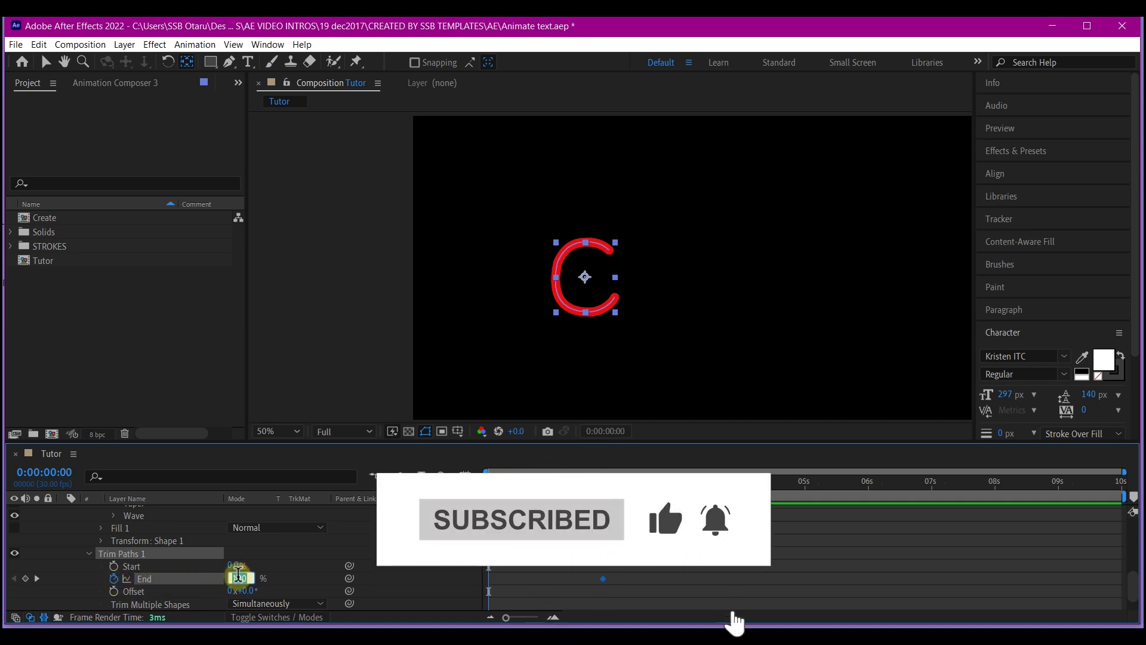
type("0")
key("Return")
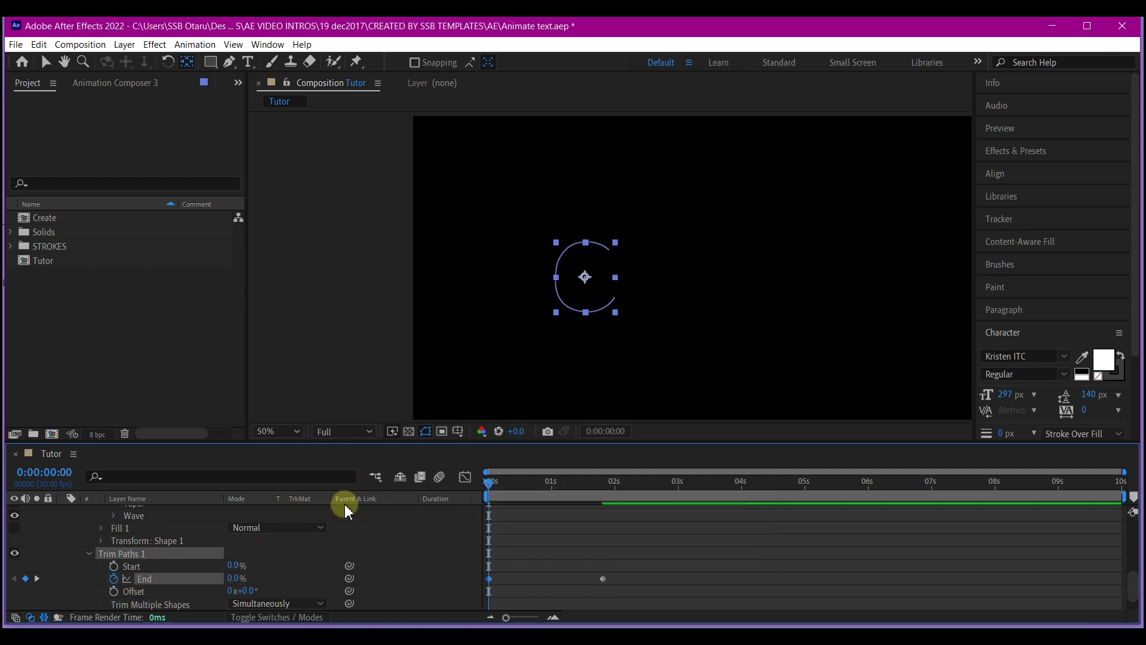
- Show only the C layer's keyframed properties and apply Easy Ease to both End keyframes
key("u")
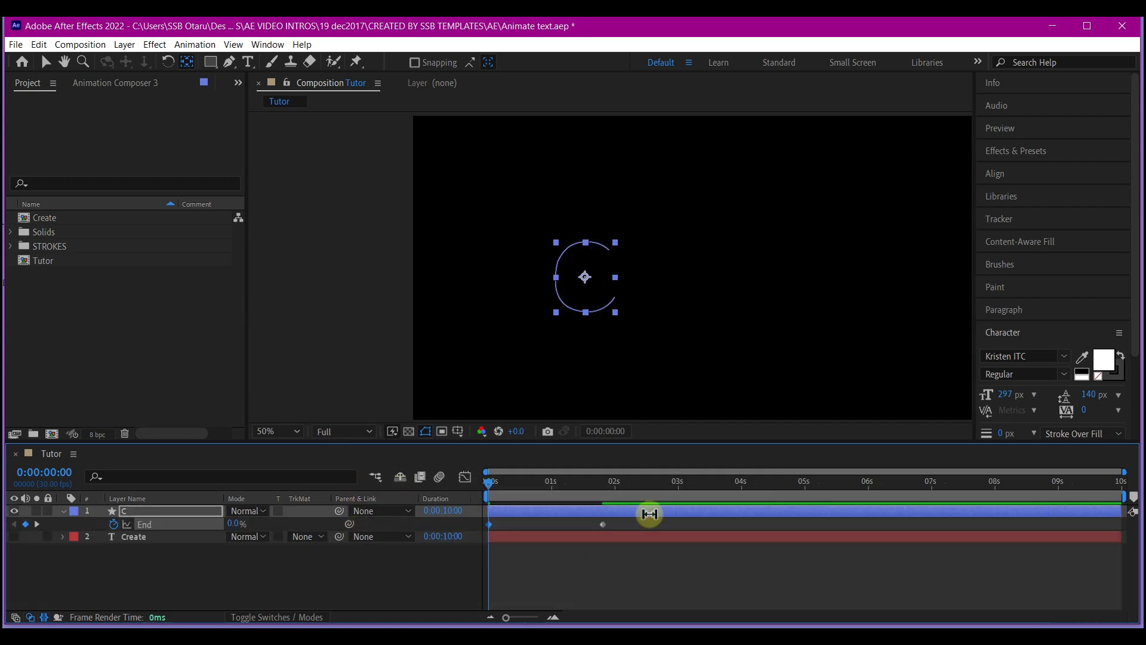
left_click_drag(624, 518, 463, 537)
key("F9")
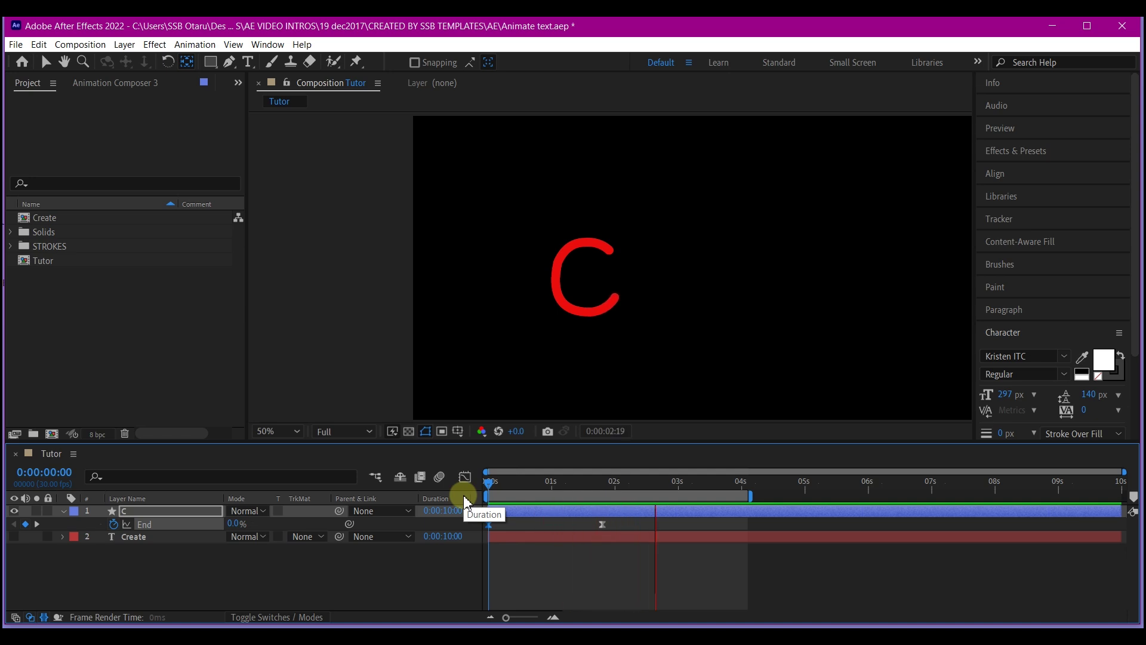
- Change the stroke colour of the C shape layer from red to teal blue (057798)
key("space")
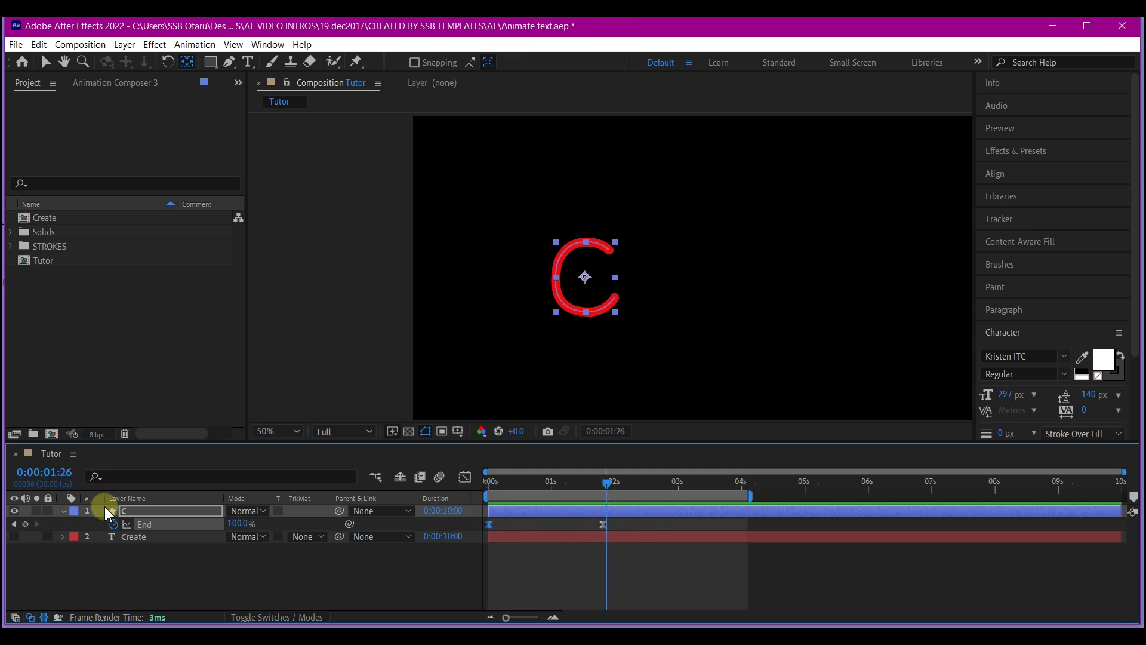
key("g")
left_click(527, 62)
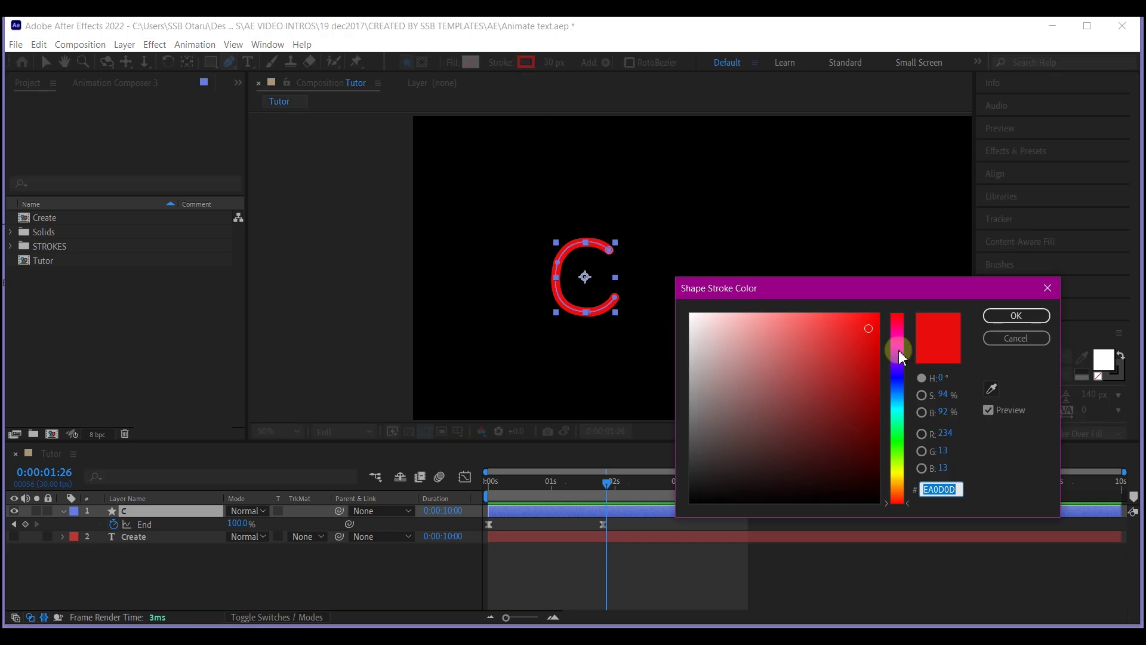
left_click(898, 400)
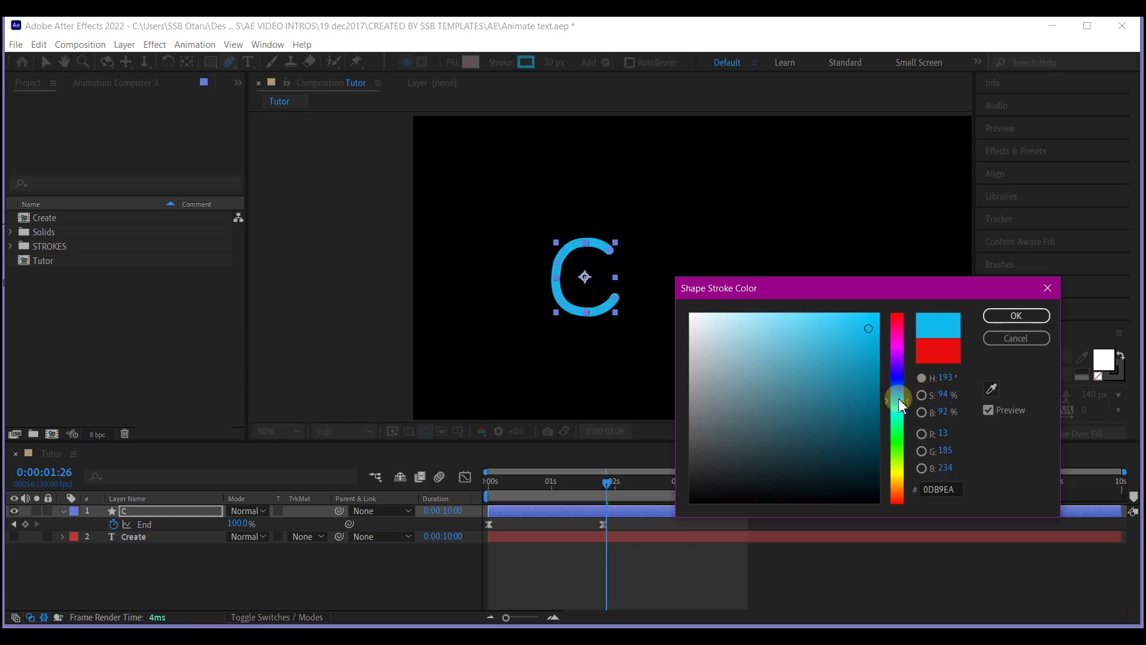
left_click(873, 390)
left_click(1016, 315)
- Duplicate the C layer twice and stagger the copies in time, starting C 2 at about 0.3 s and C 3 at about 0.6 s
left_click(74, 517)
left_click(152, 509)
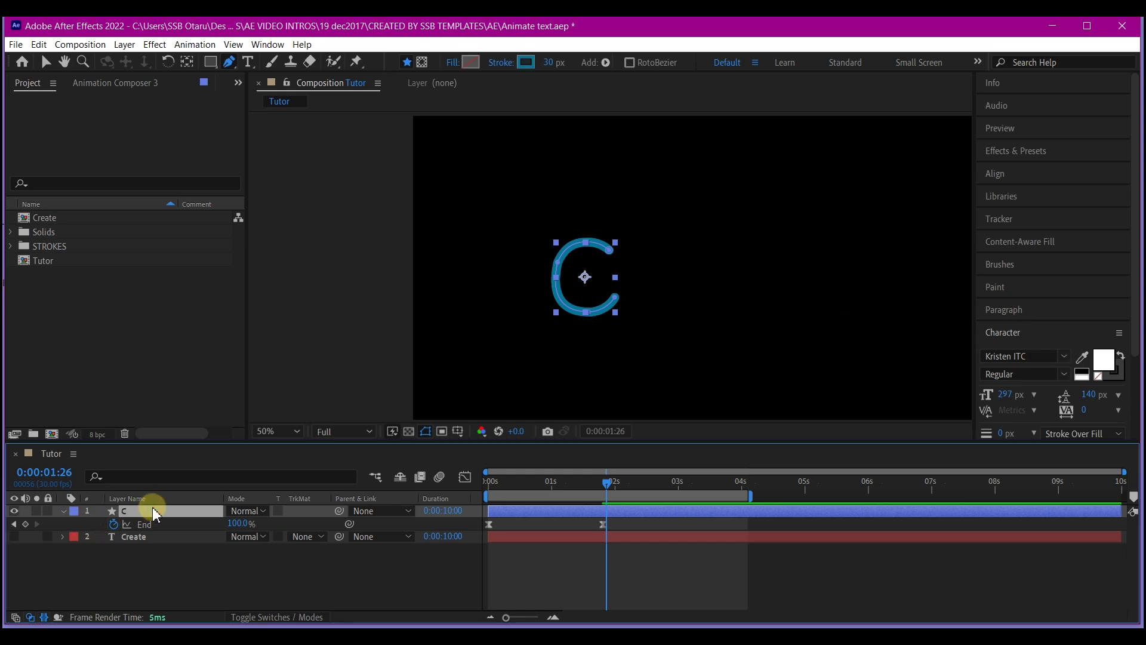
key("ctrl+d")
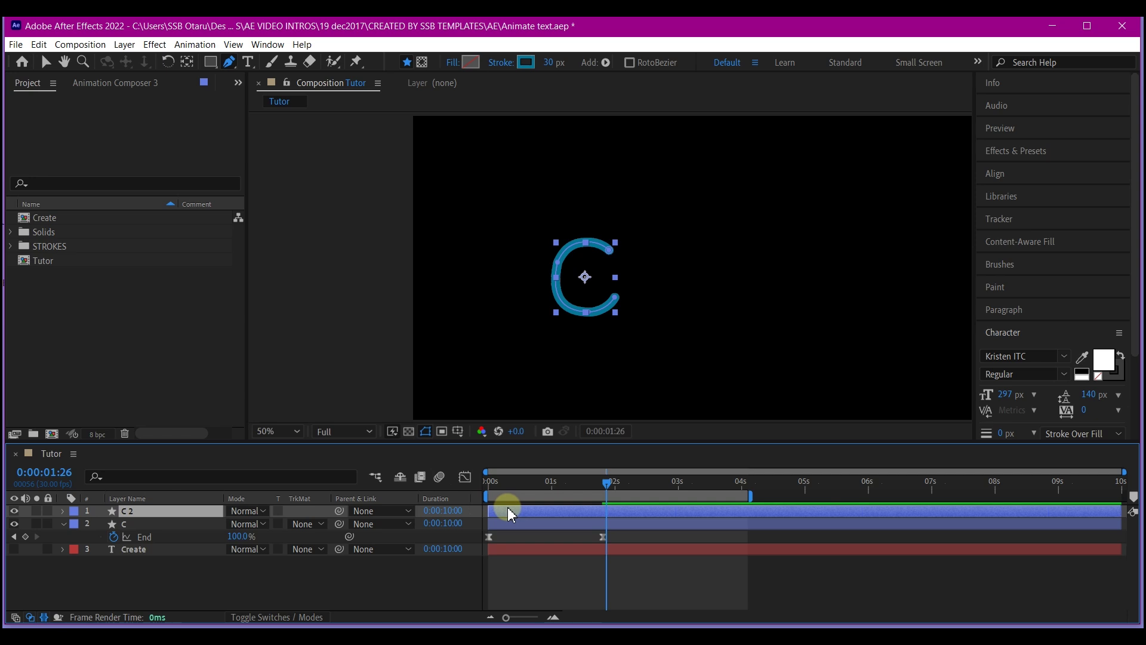
key("ctrl+d")
left_click_drag(508, 508, 535, 525)
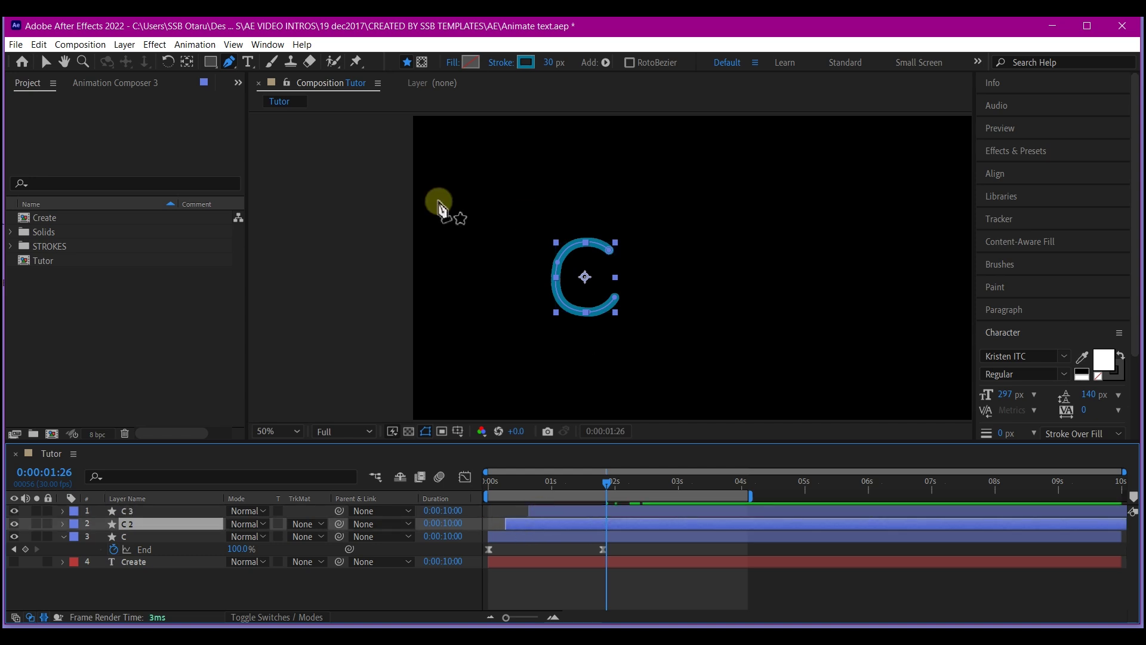
- Change the stroke colour of the C 2 layer to a vivid purple
left_click(526, 63)
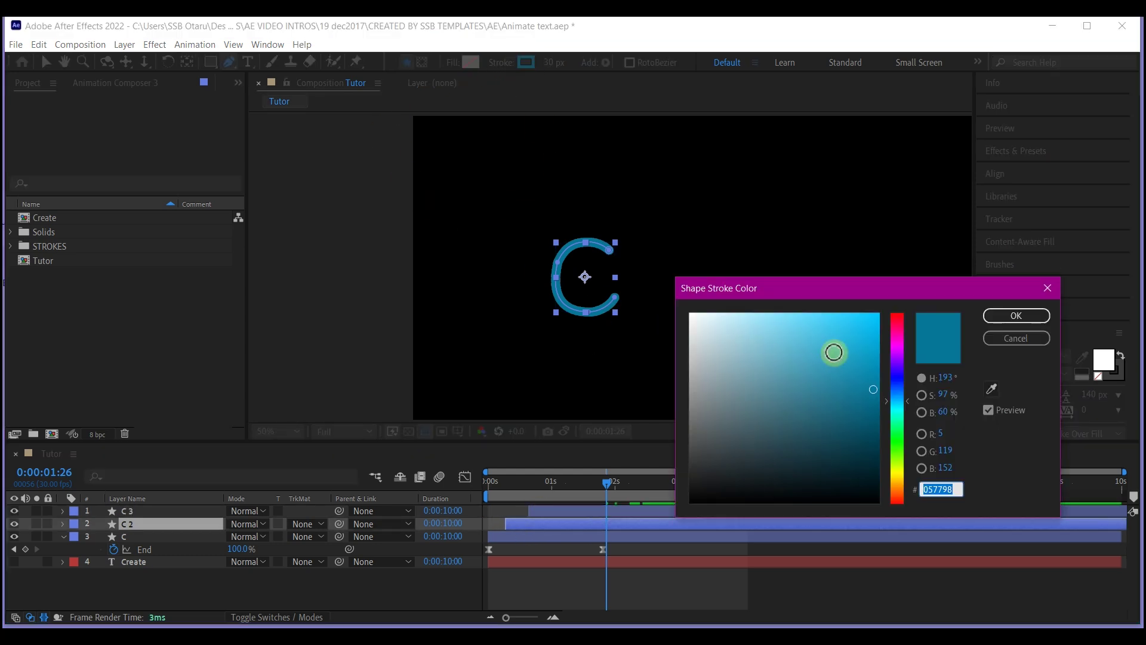
left_click(897, 354)
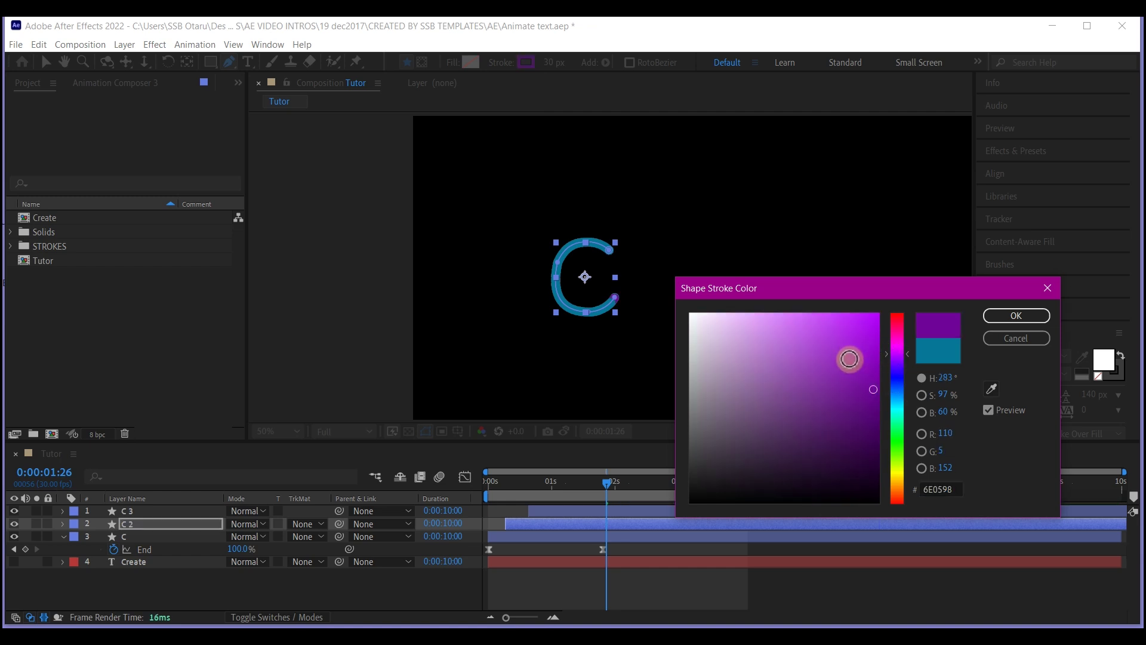
left_click_drag(849, 358, 864, 357)
left_click(1016, 315)
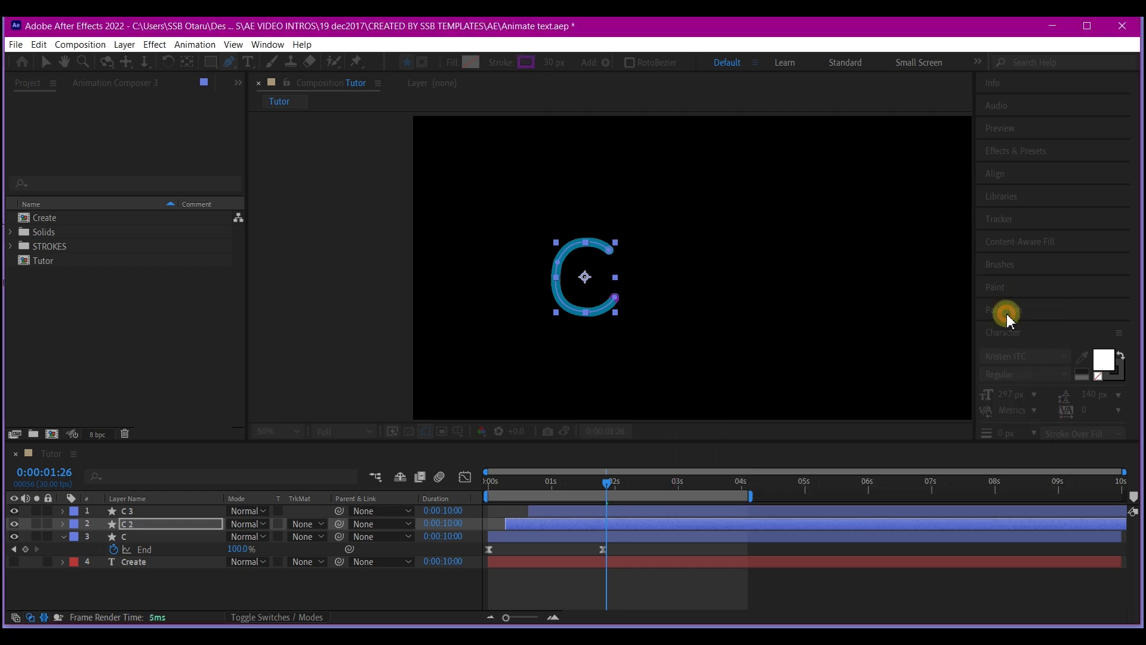
- Change the stroke colour of the C 3 layer to white and preview the layered reveal from 0:00:00:00
left_click(554, 485)
left_click(556, 512)
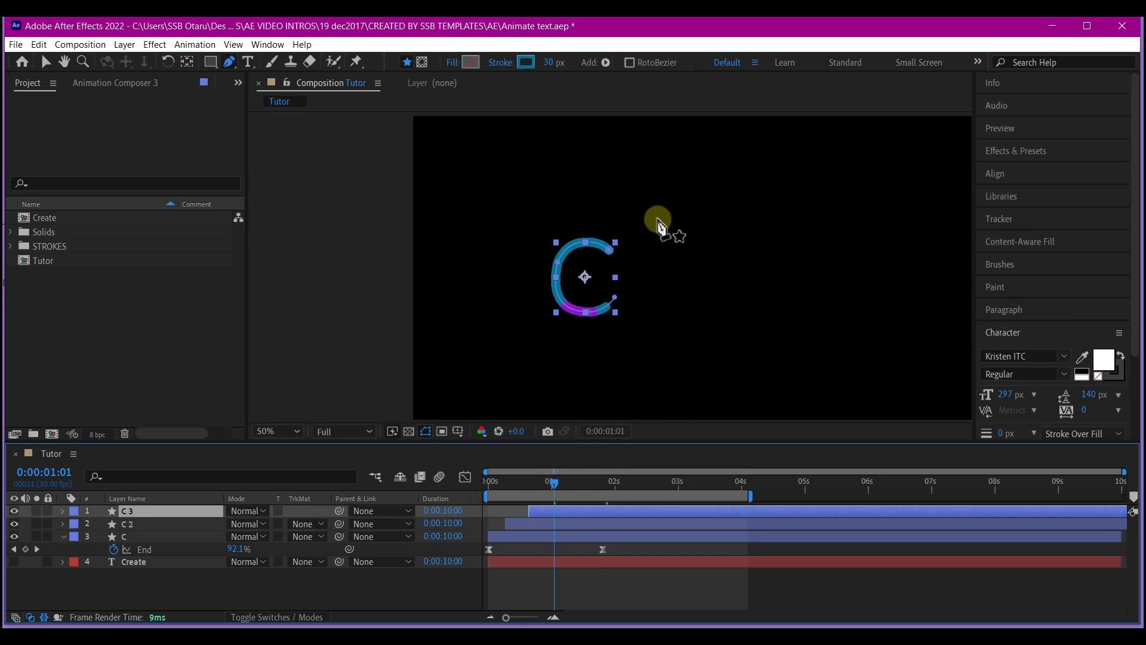
left_click(526, 62)
left_click(691, 314)
left_click(1017, 317)
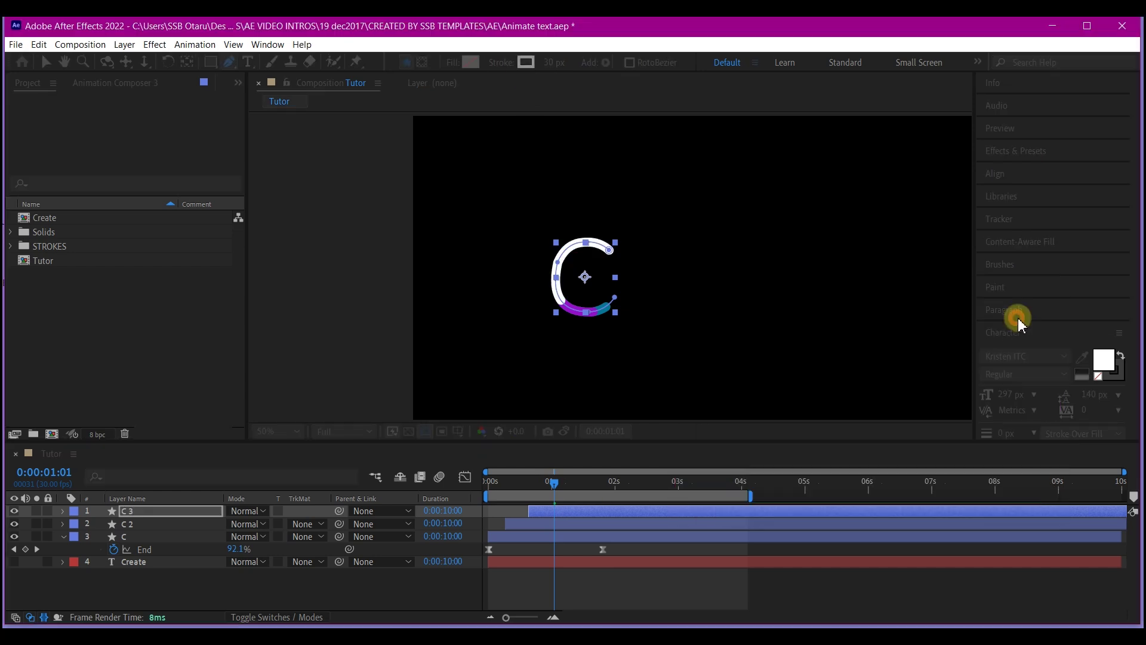
left_click(46, 62)
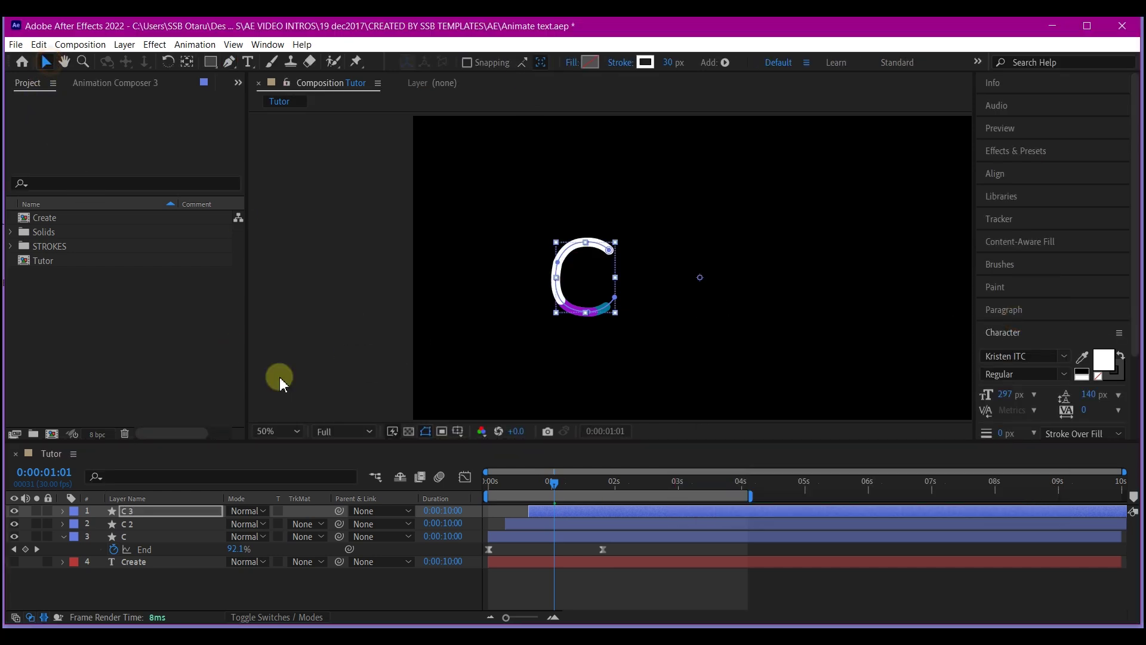
left_click_drag(506, 478, 452, 491)
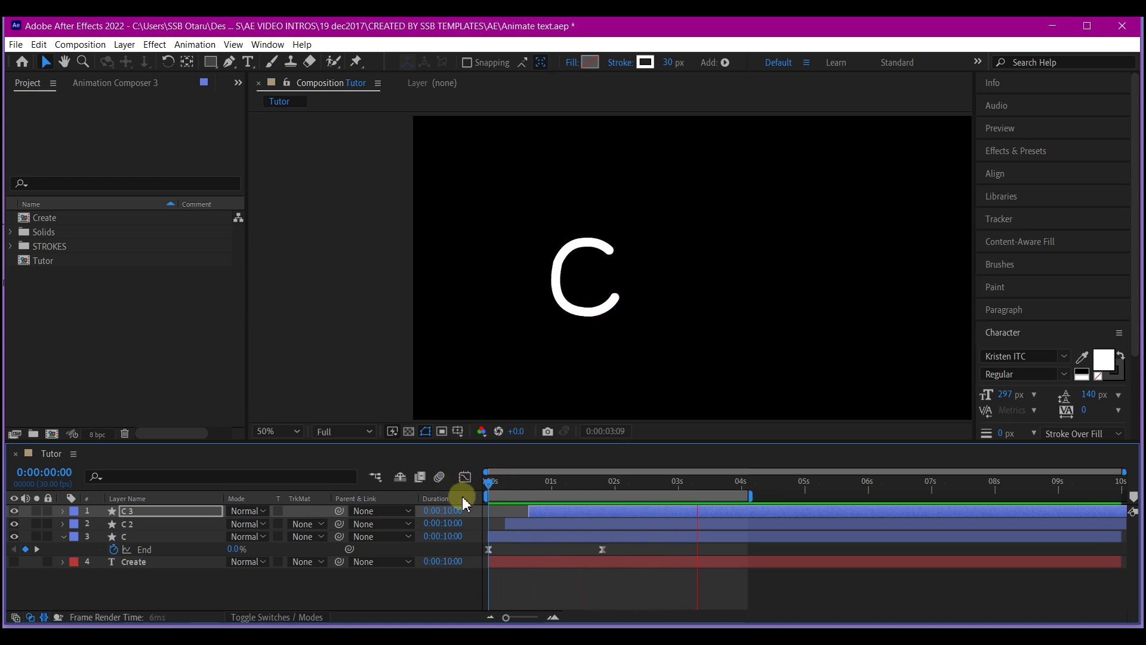
- Parent the C 3 and C 2 layers to the original C layer
left_click(137, 510)
left_click(125, 524, "shift")
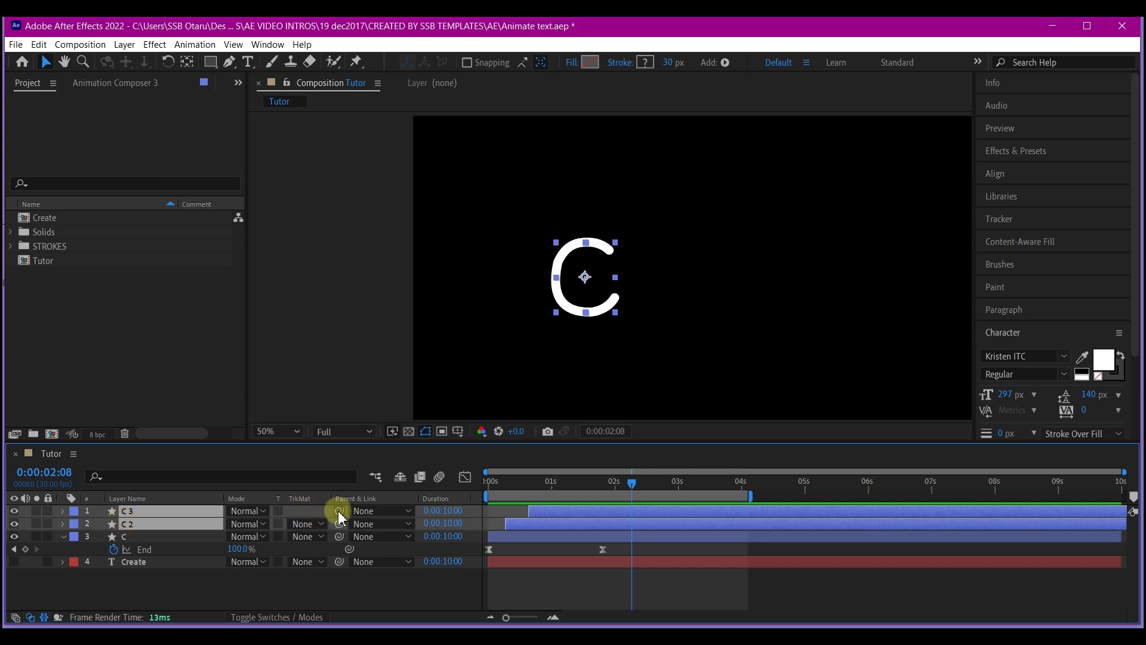
left_click_drag(339, 517, 129, 543)
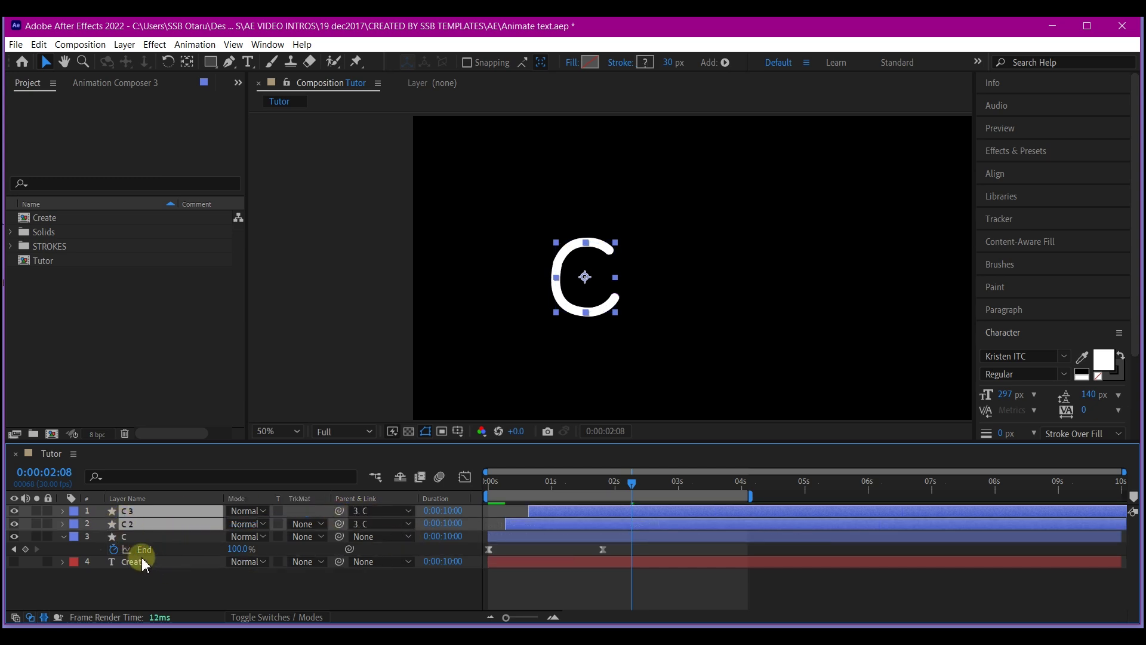
- Try rotating the C layer to test whether its parented copies follow
left_click(125, 537)
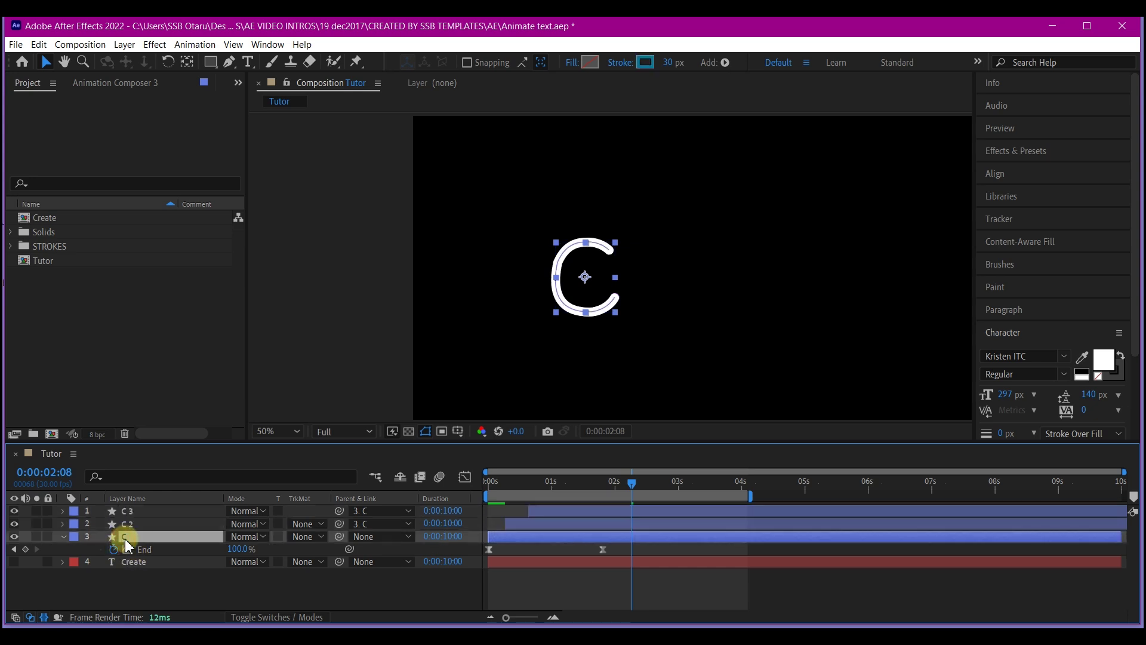
key("r")
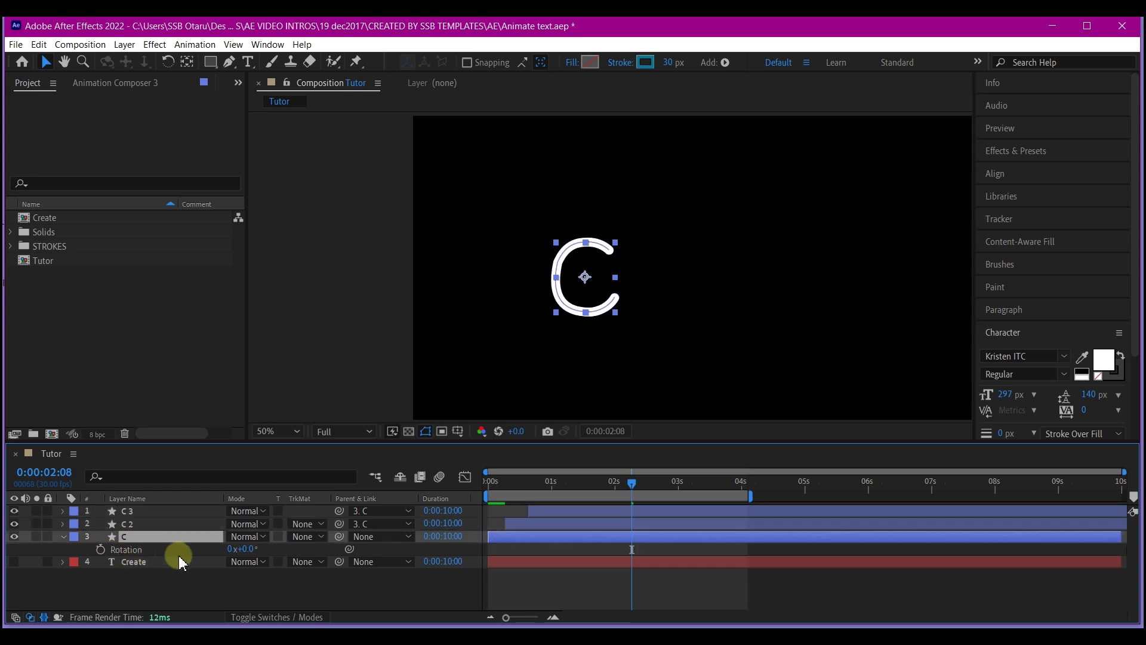
left_click(258, 546)
mouse_move(258, 547)
left_mouse_down()
mouse_move(304, 550)
mouse_move(242, 548)
left_mouse_up()
- With no layer selected, draw a small circle with the Ellipse tool on the upper end of the C as a new shape layer
key("F2")
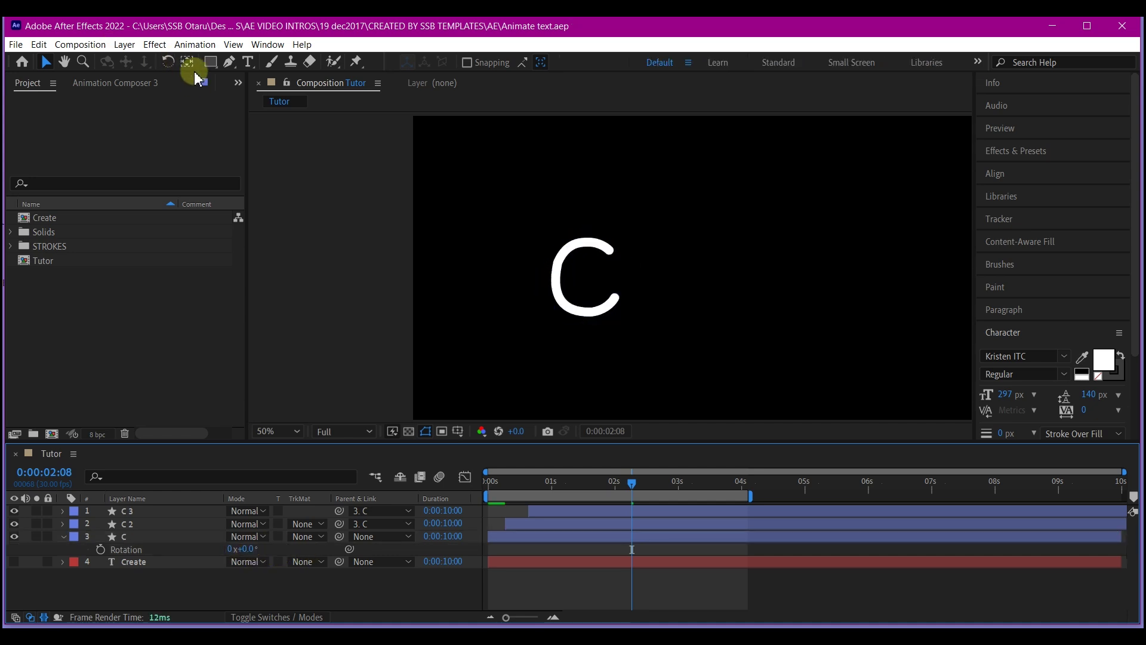
left_click_drag(210, 62, 258, 96)
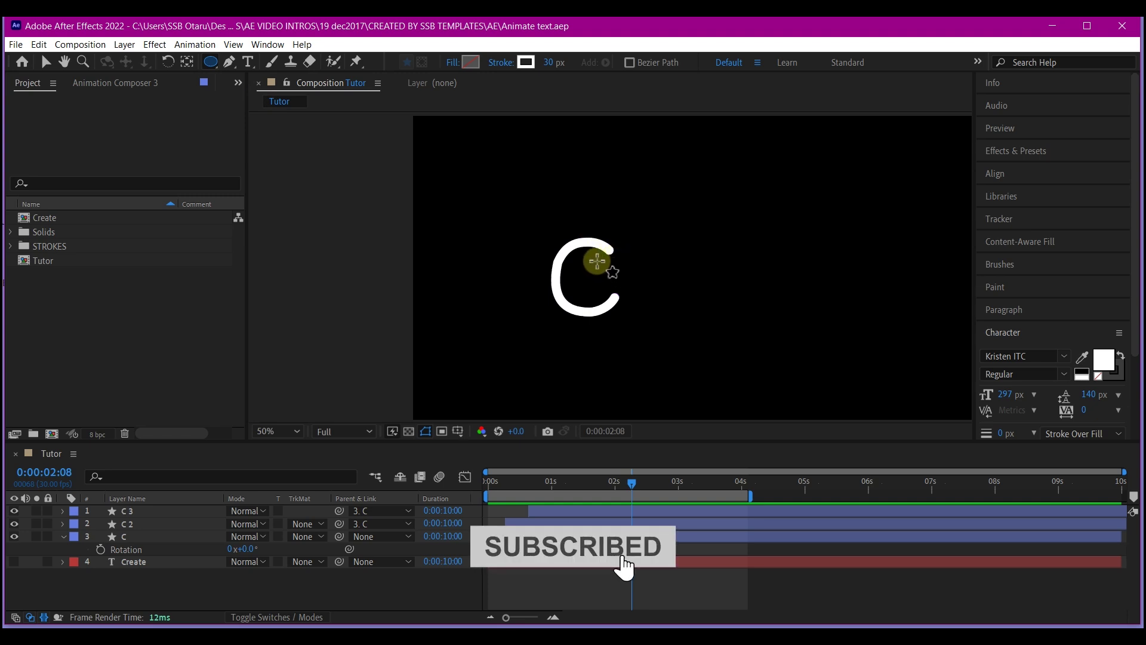
scroll(600, 263, "up", 4)
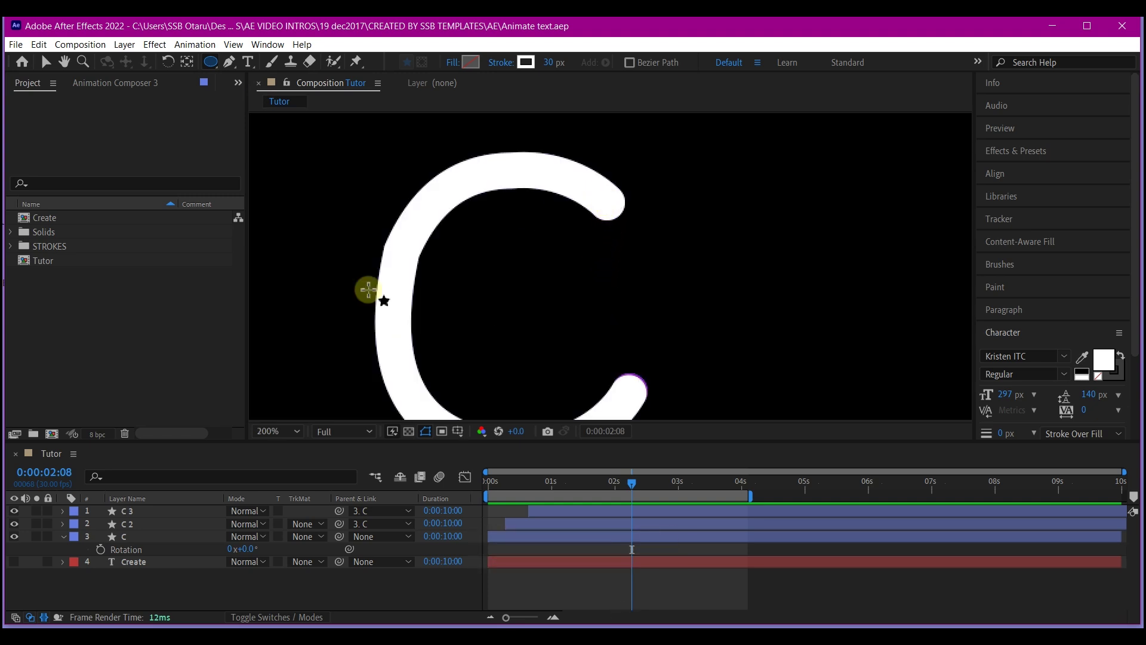
left_click_drag(605, 200, 619, 214)
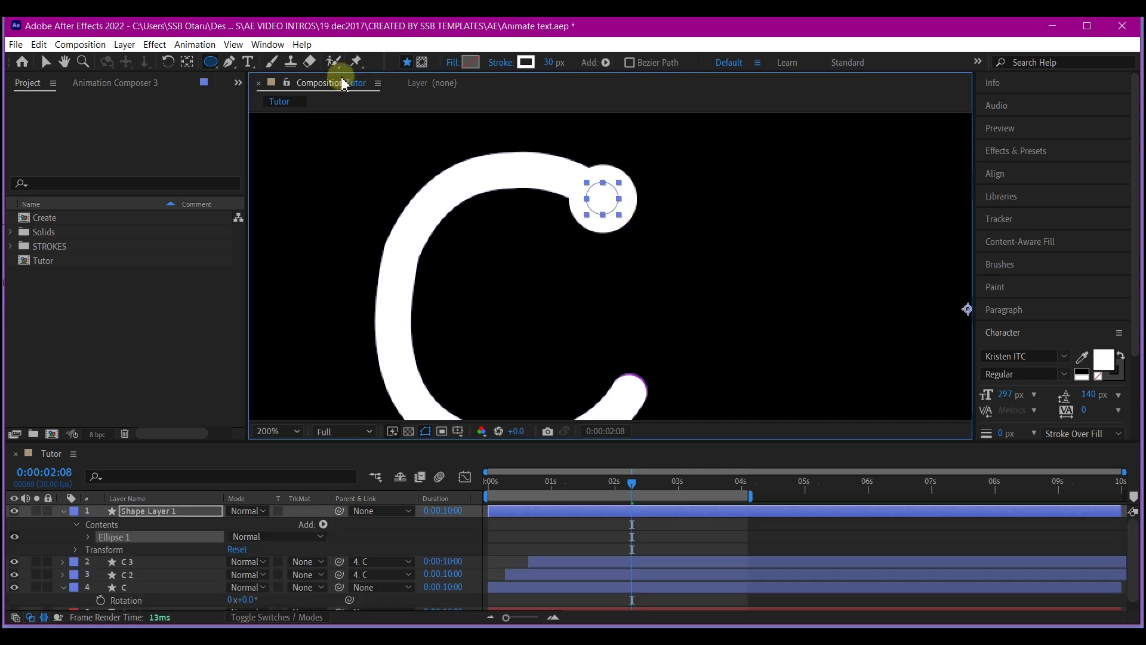
- Remove the stroke from the circle and fill it with red
left_click(503, 67)
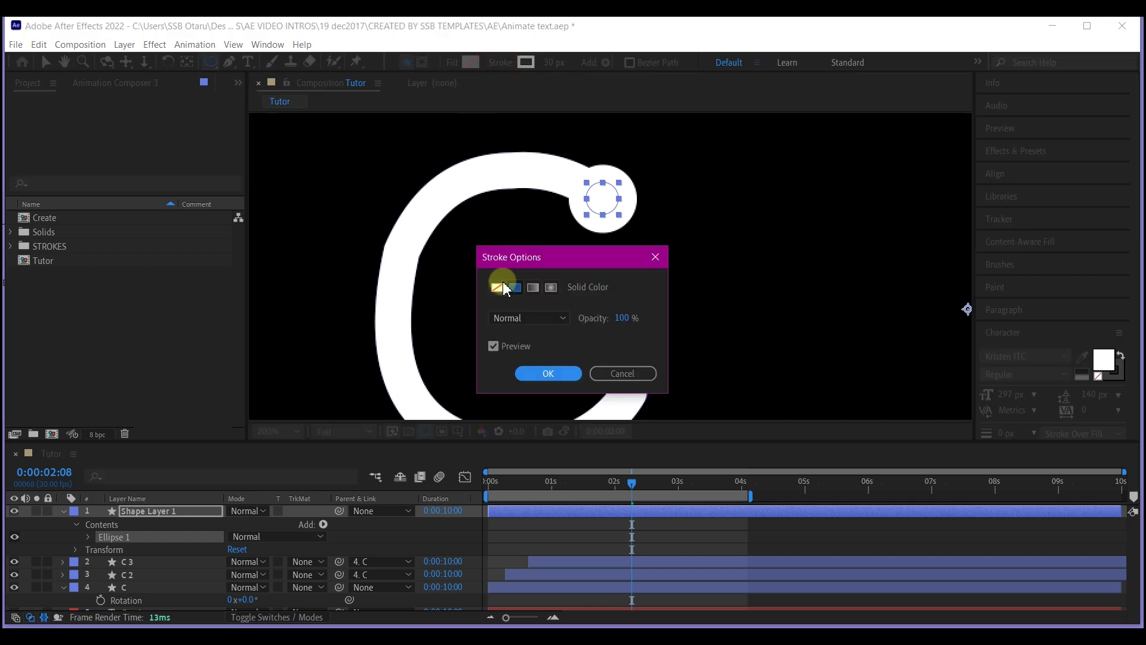
left_click(497, 288)
left_click(547, 372)
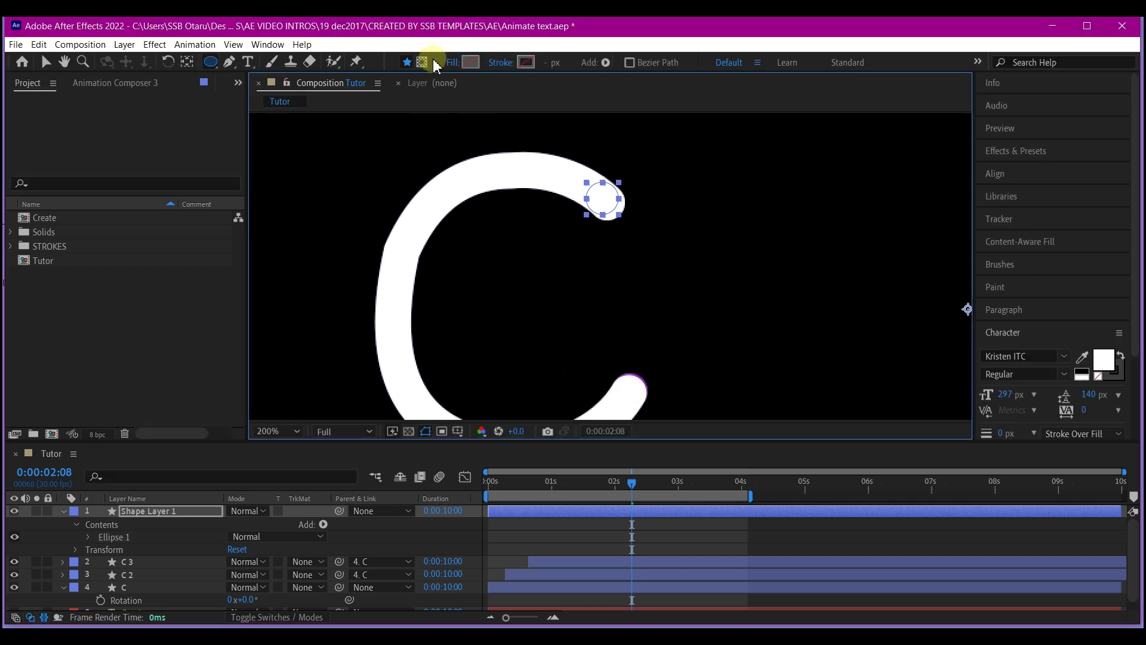
left_click(472, 61)
left_click_drag(768, 332, 866, 330)
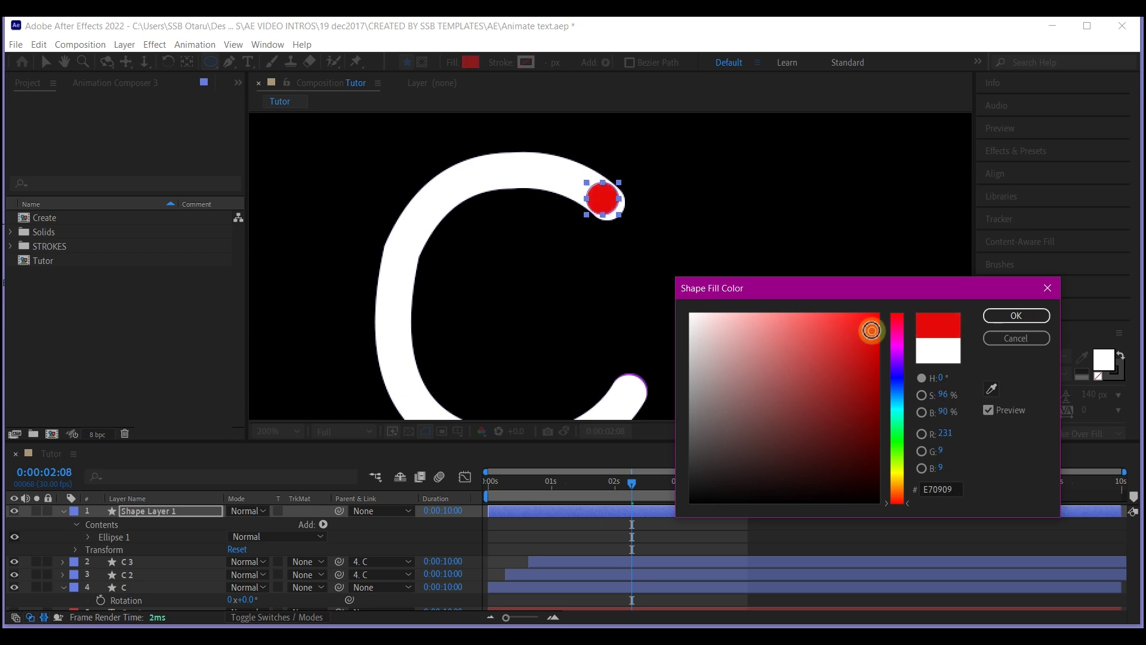
left_click(1017, 316)
- Rename the circle's shape layer as dot1
left_click(154, 508)
double_click(142, 512)
key("Return")
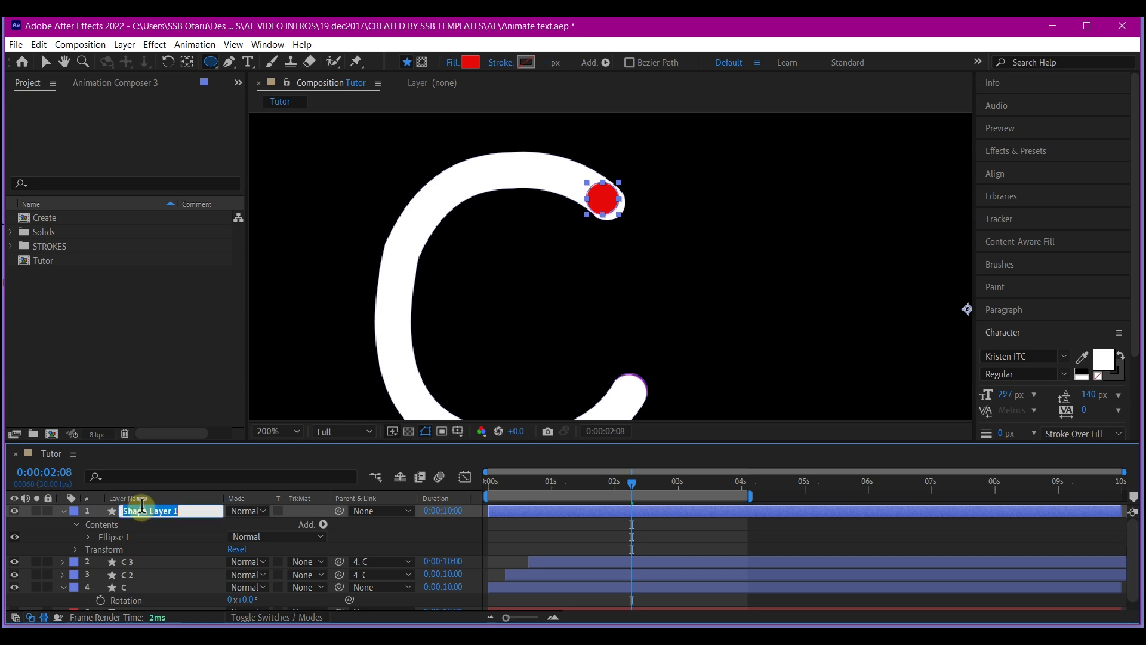
type("dot1")
left_click(45, 62)
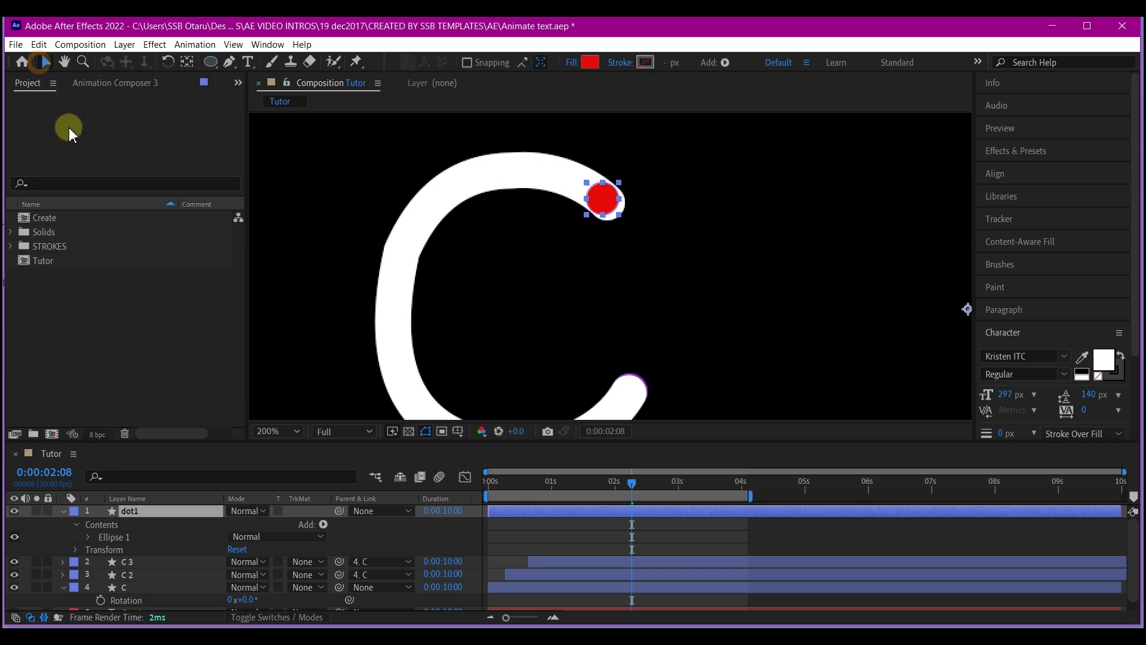
- Centre the anchor point of dot1 on the circle and scale it up until it covers the end of the C
left_click(132, 512)
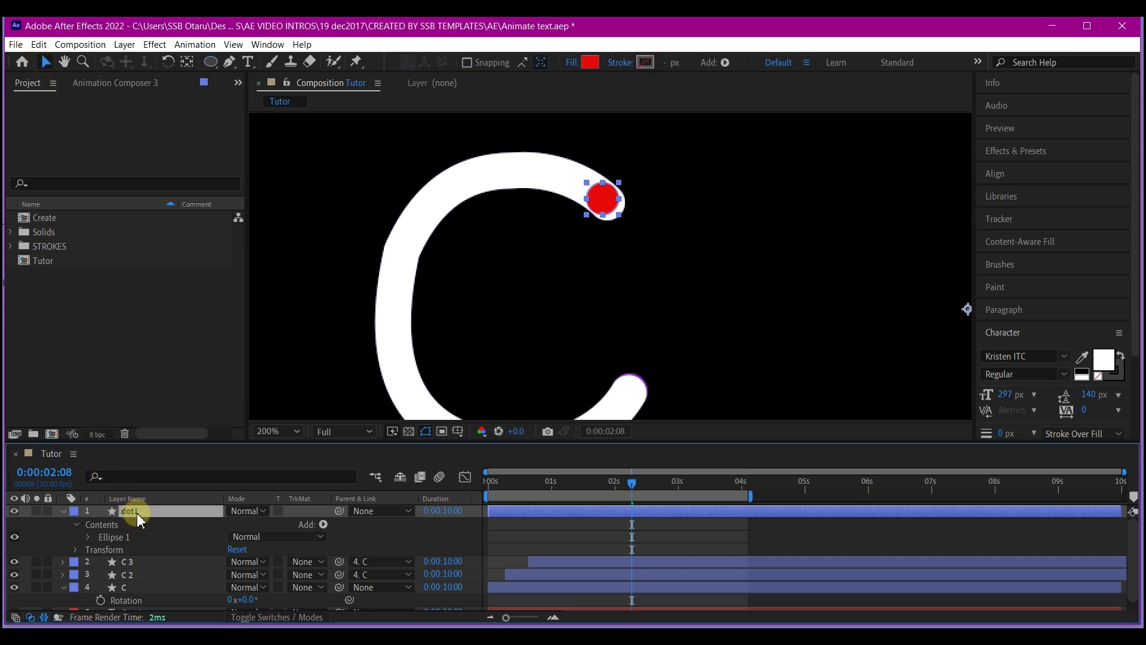
key("s")
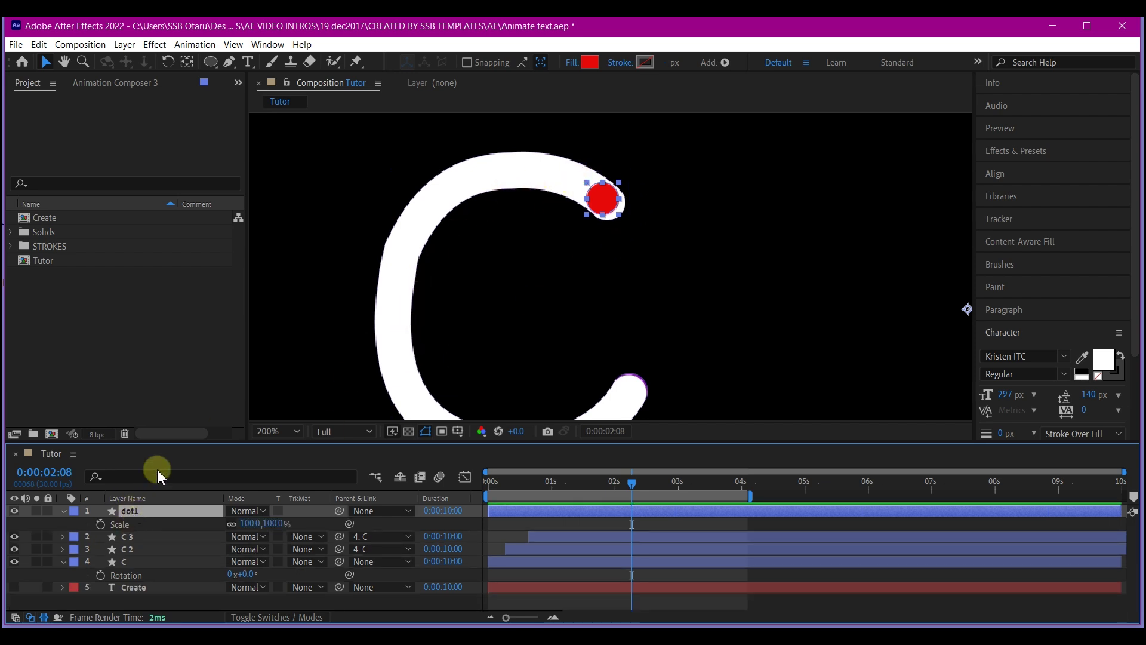
left_click_drag(242, 523, 285, 526)
left_click(63, 512)
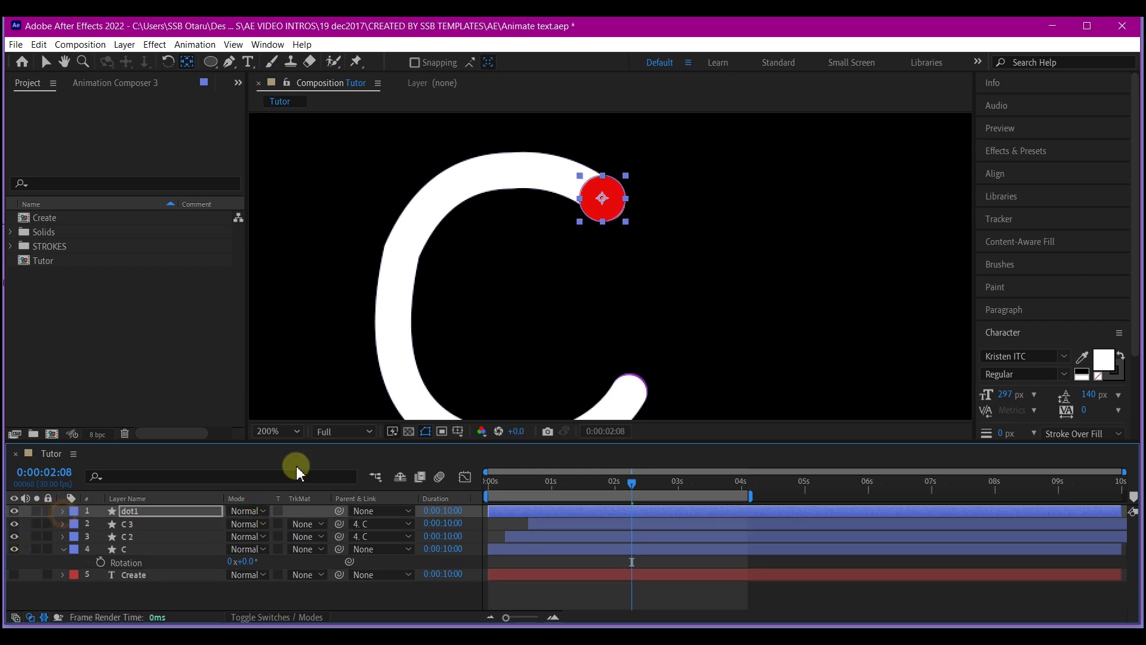
- Add a Position keyframe to dot1 at 0:00:01:17, keeping the dot on the upper end of the C
scroll(493, 266, "down", 6)
key("shift+slash")
mouse_move(485, 485)
left_mouse_down()
mouse_move(473, 490)
mouse_move(487, 479)
mouse_move(516, 491)
mouse_move(608, 485)
mouse_move(588, 486)
left_mouse_up()
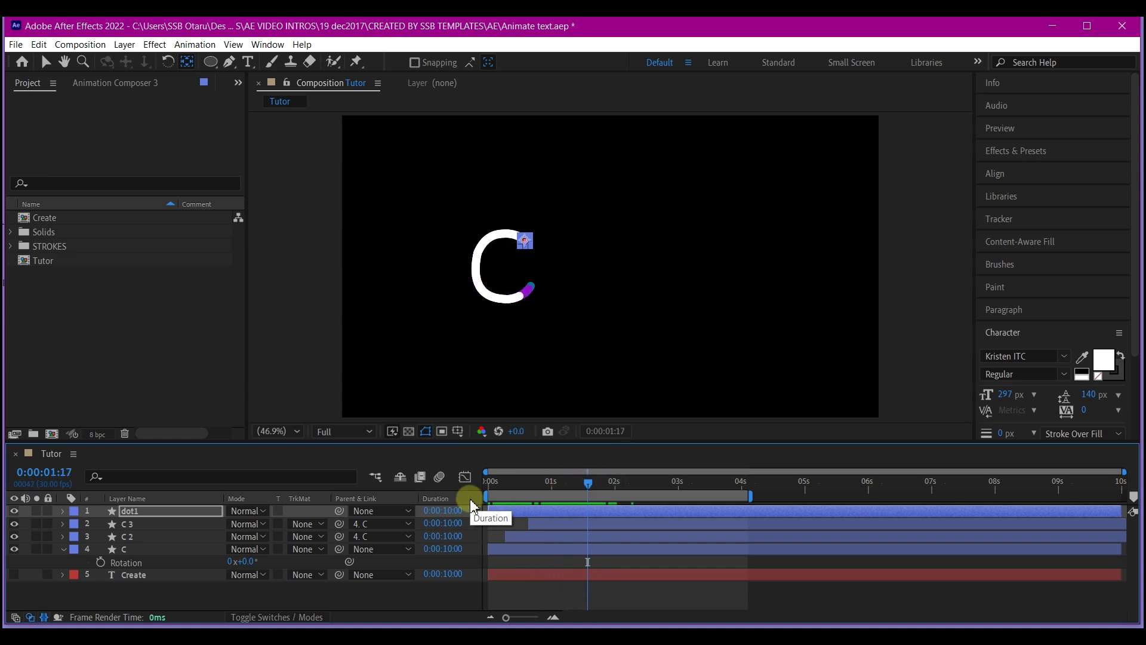
key("alt+shift+p")
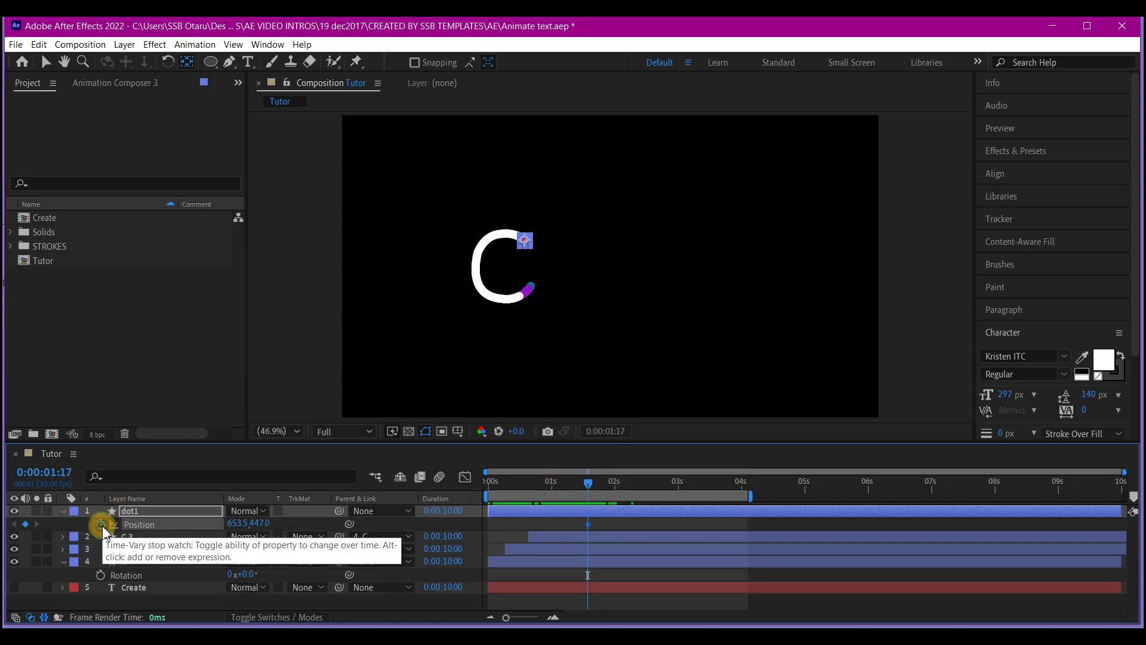
- Add a Position keyframe to dot1 at 0:00:00:00 with the dot outside the frame's lower right corner, at about 2321.5, 1035.0
key("comma")
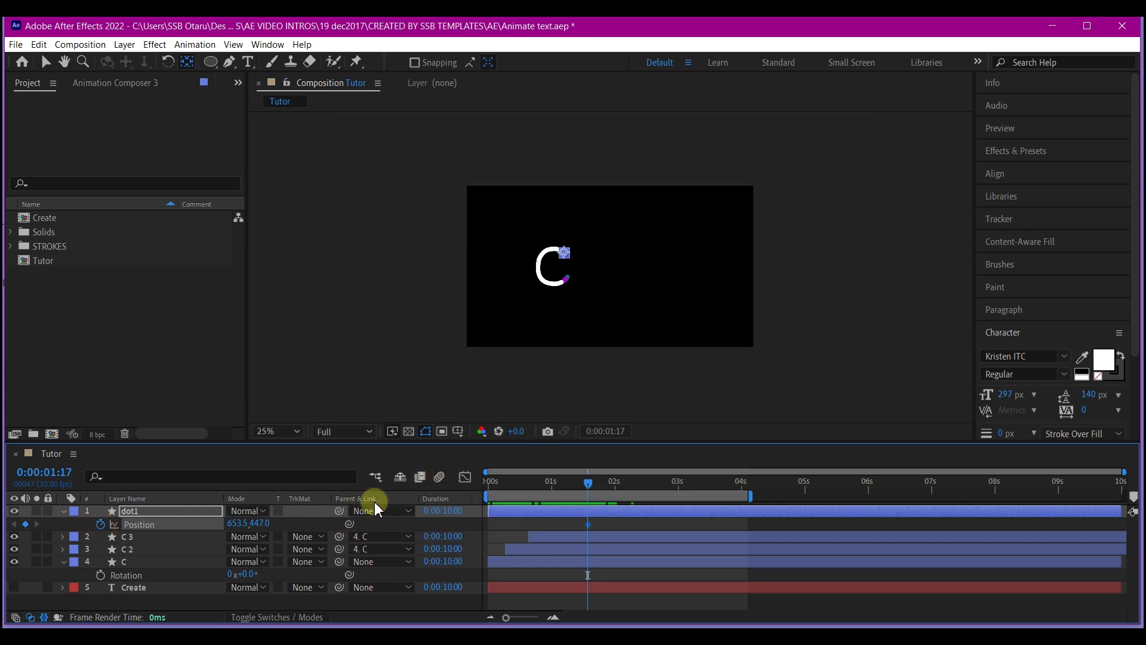
left_click(498, 487)
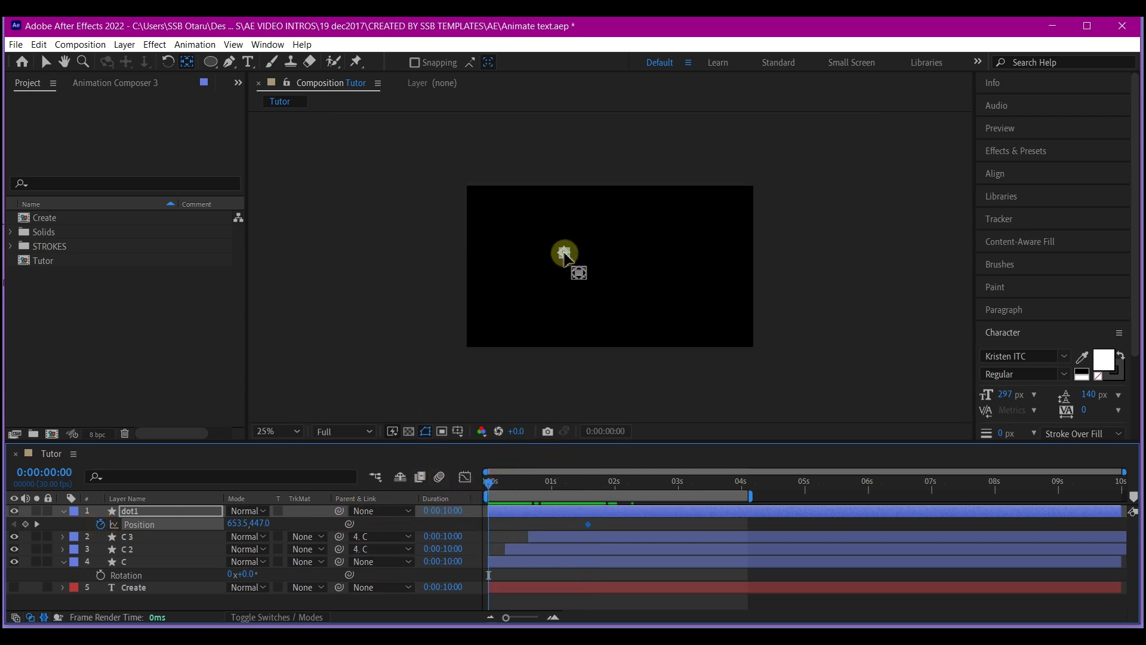
key("v")
left_click_drag(565, 254, 822, 343)
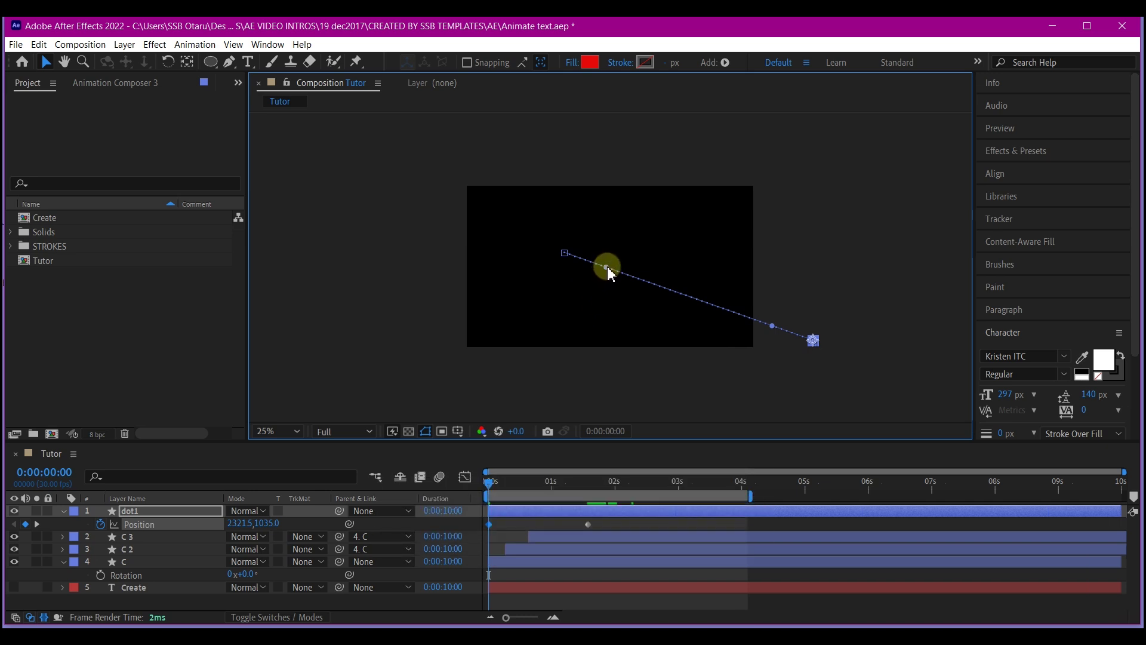
- Bend dot1's motion path into an S-curve by pulling its C-end handle down and its off-screen handle up
left_click_drag(607, 266, 631, 310)
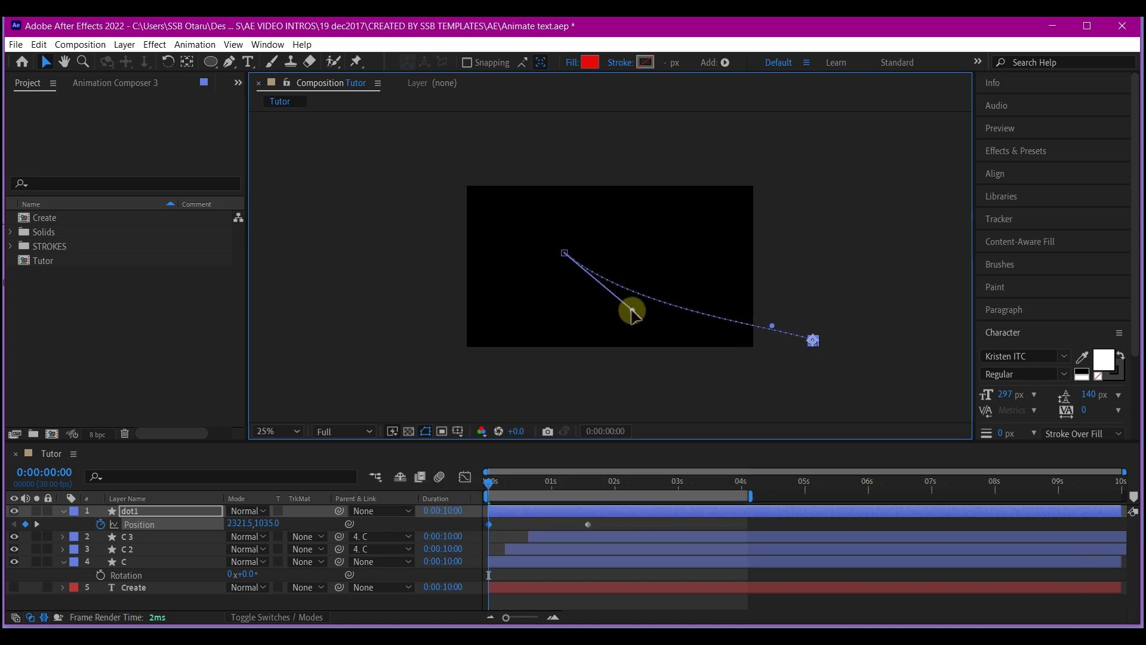
left_click_drag(777, 329, 715, 165)
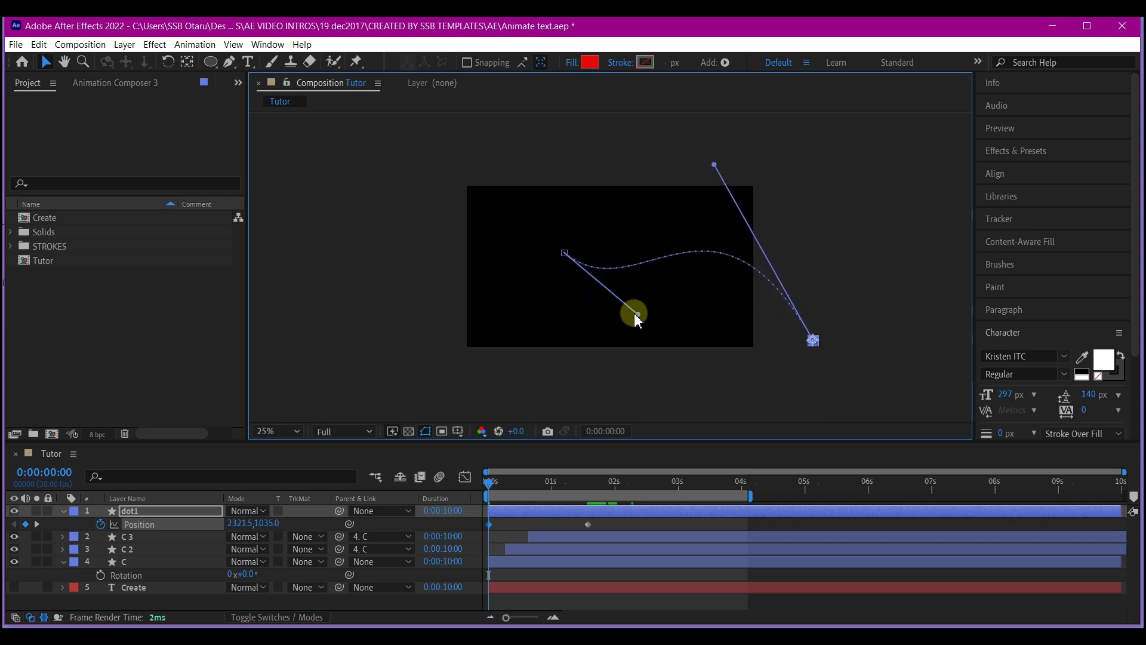
left_click_drag(636, 316, 644, 333)
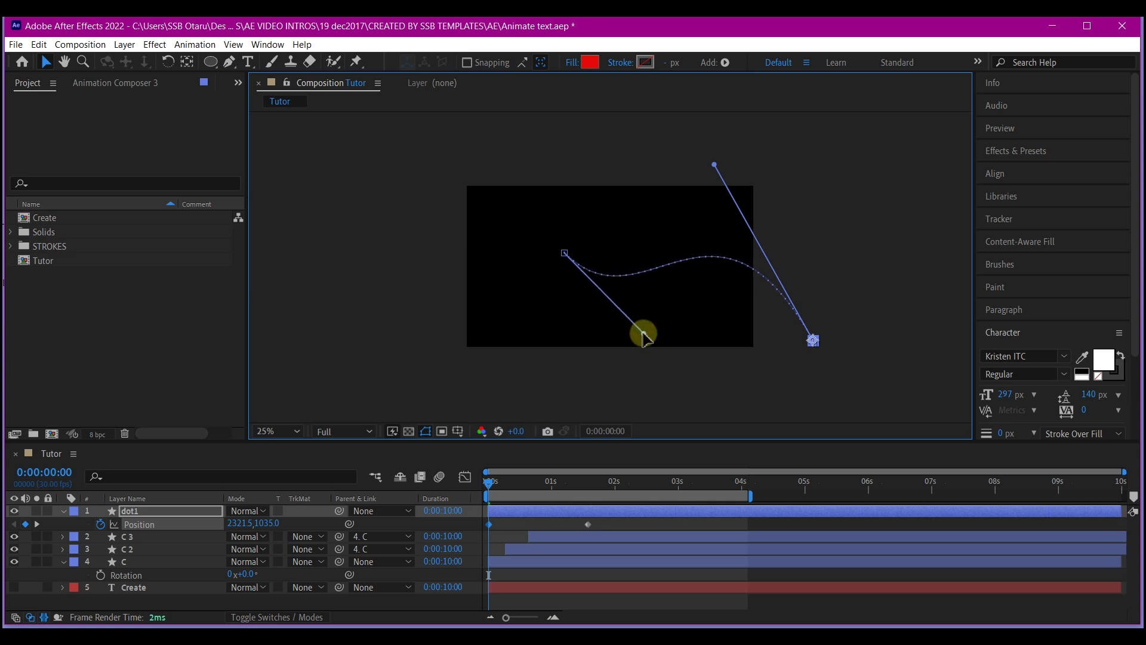
- Scrub through the dot's movement and extend the motion path's C-end handle slightly further down to deepen the curve
left_click_drag(491, 485, 524, 488)
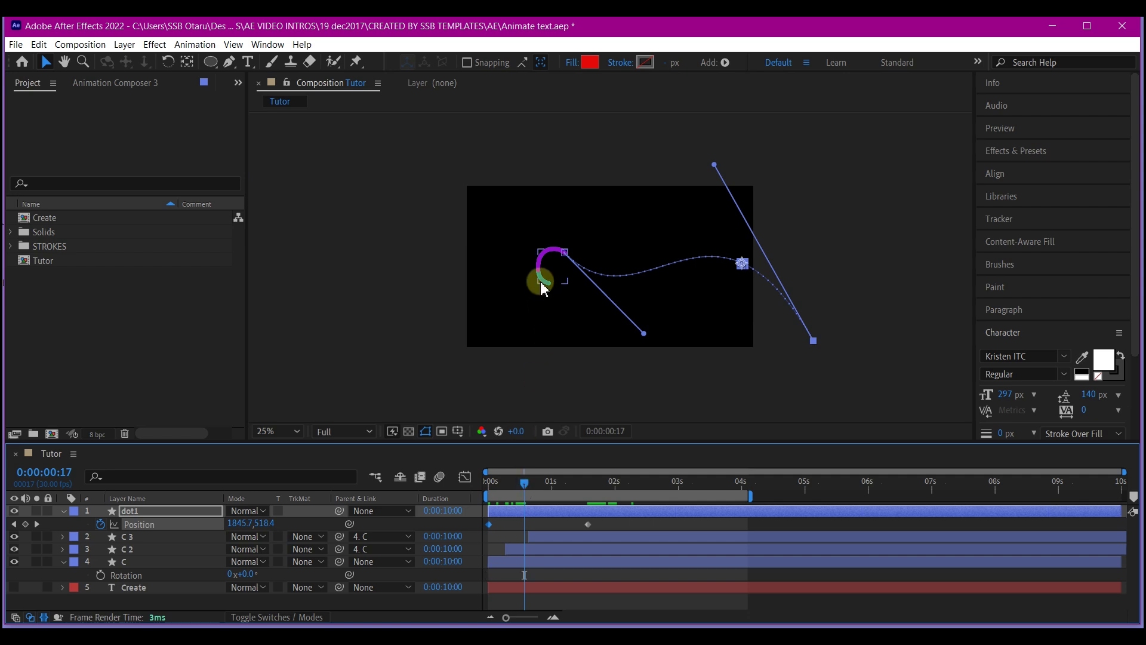
key("period")
key("period")
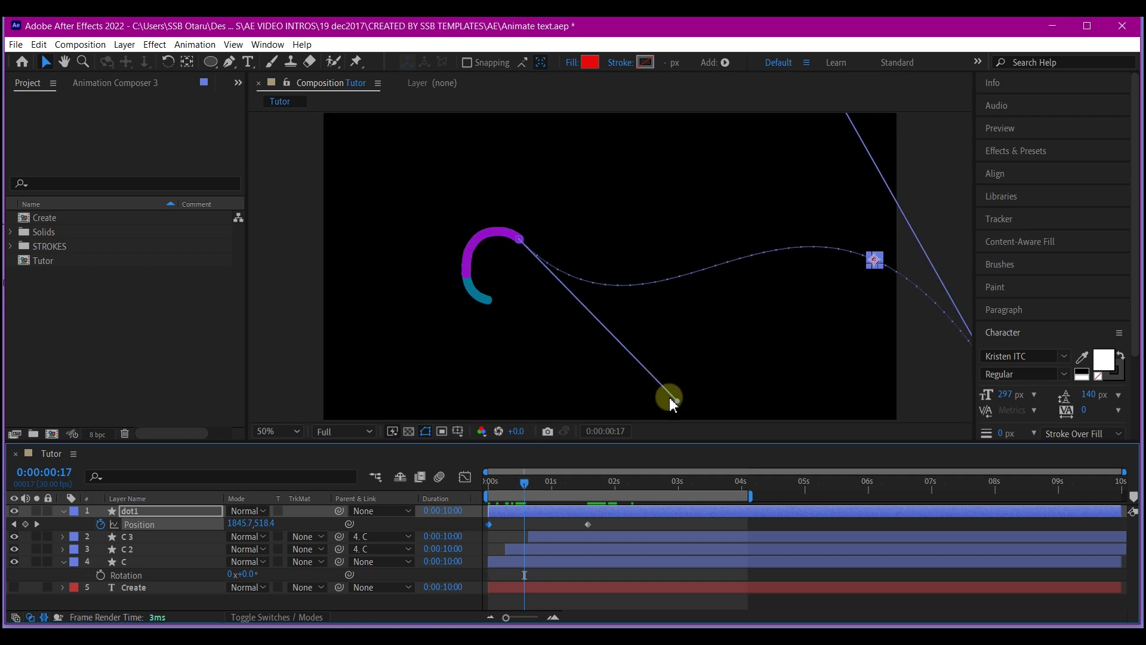
left_click_drag(678, 403, 693, 421)
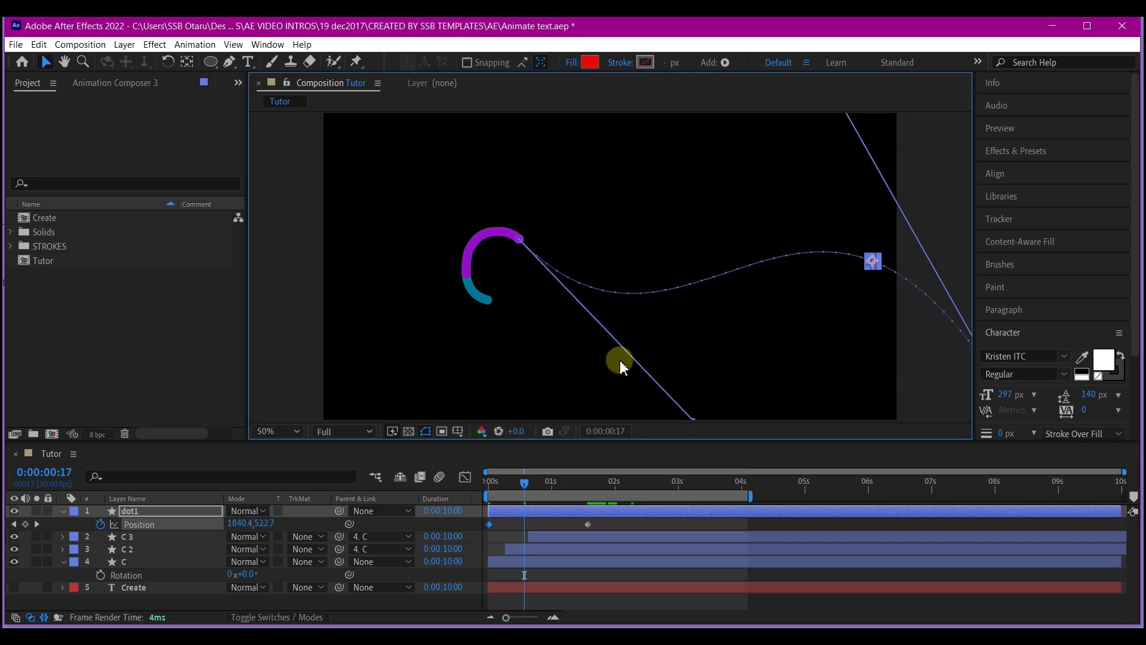
key("h")
left_click_drag(714, 331, 607, 326)
key("v")
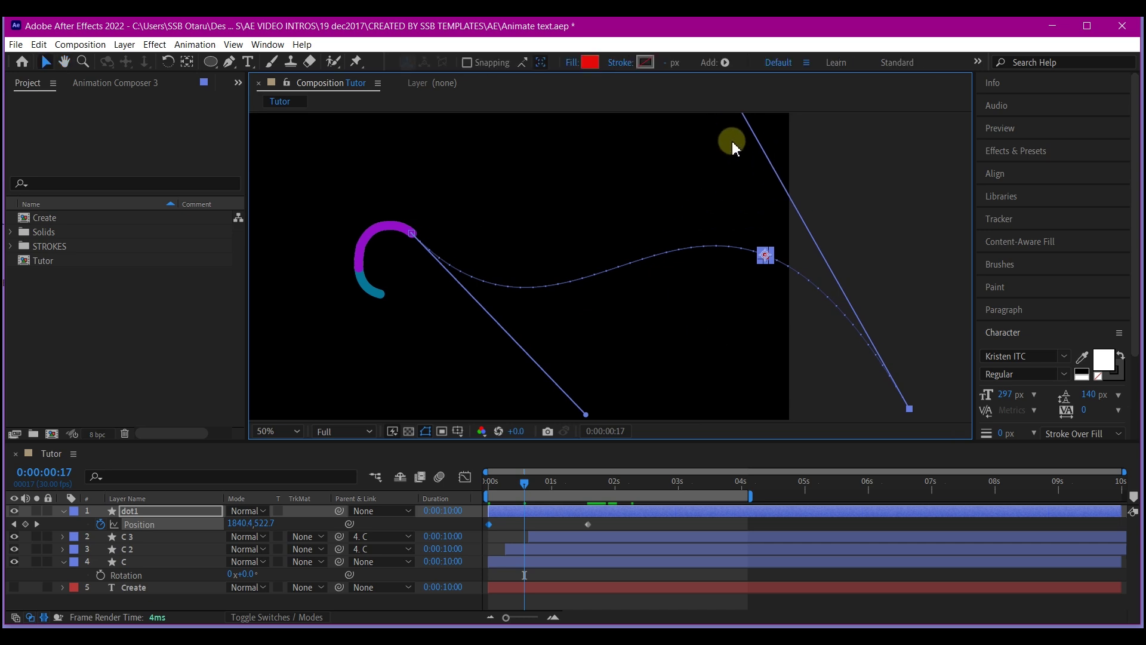
scroll(746, 241, "down", 2)
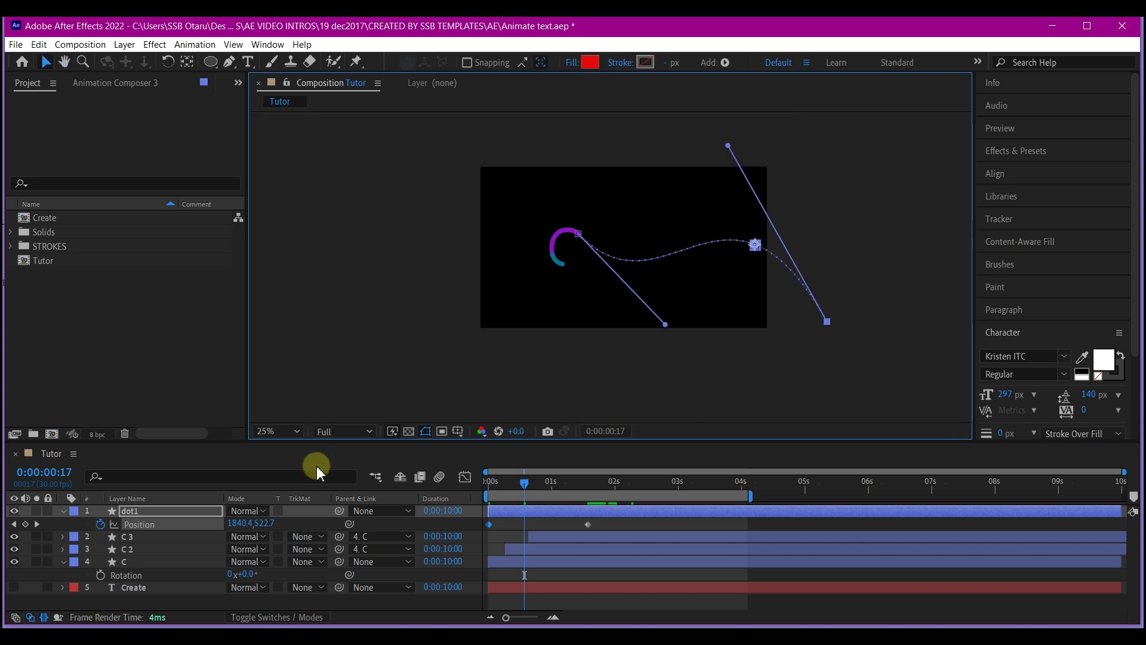
- Preview the dot's movement from the start and apply Easy Ease to both Position keyframes of dot1
left_click_drag(501, 482, 481, 489)
key("space")
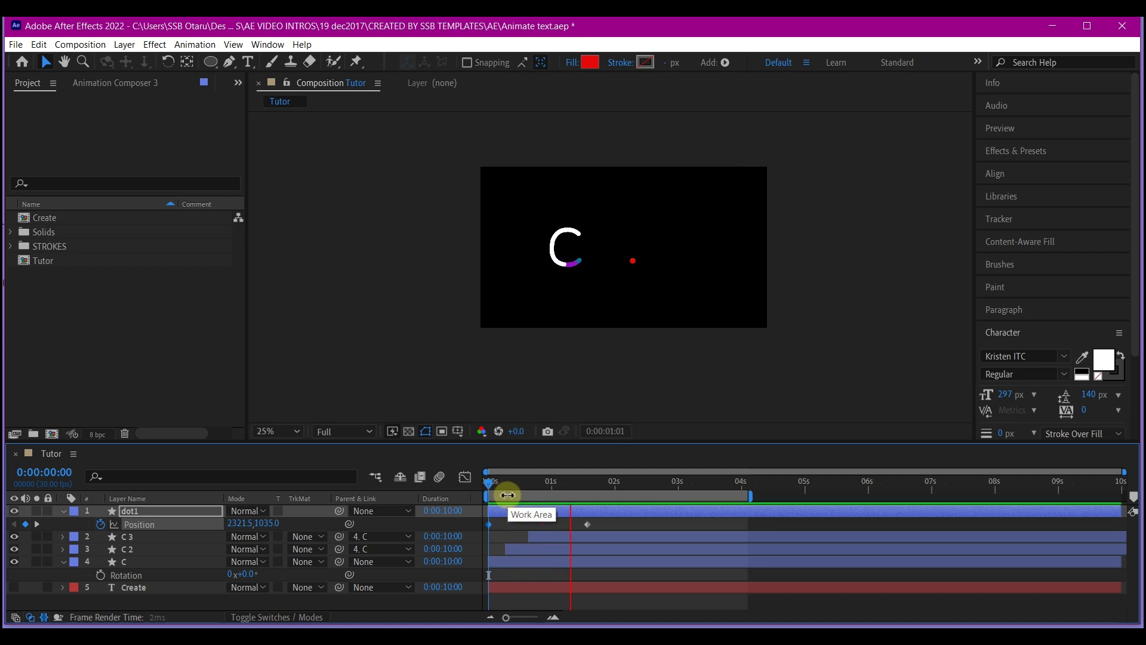
key("space")
left_click_drag(623, 523, 477, 533)
- Shift layers C, C 2 and C 3 together so the C starts drawing as the dot arrives, around 0:00:01:16
left_click(274, 434)
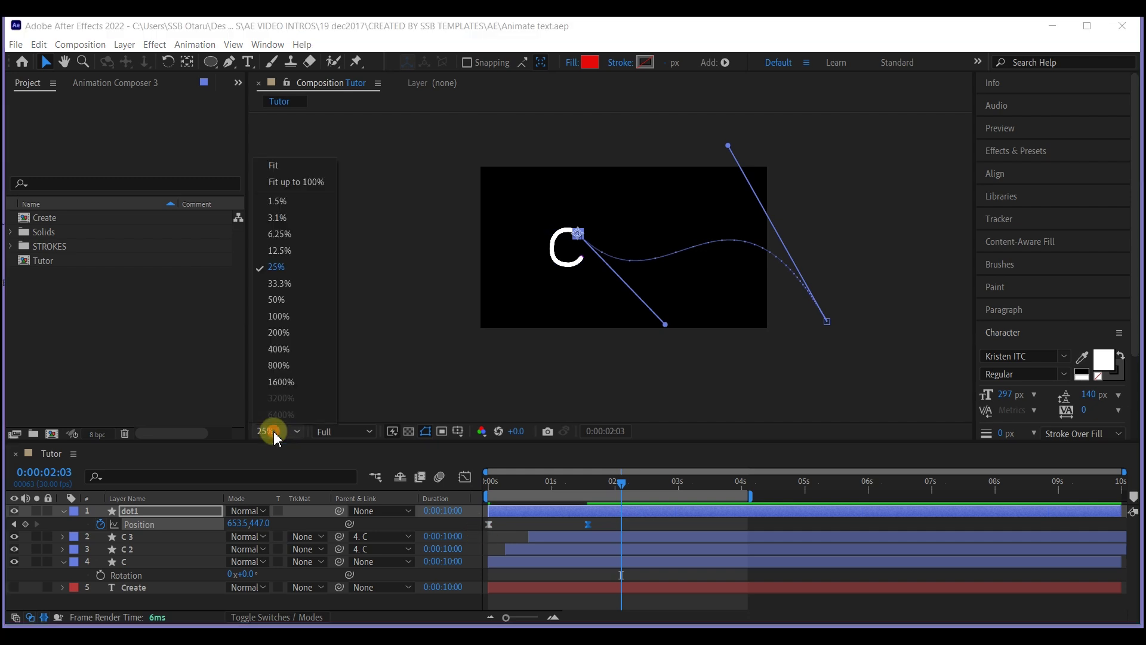
left_click(267, 168)
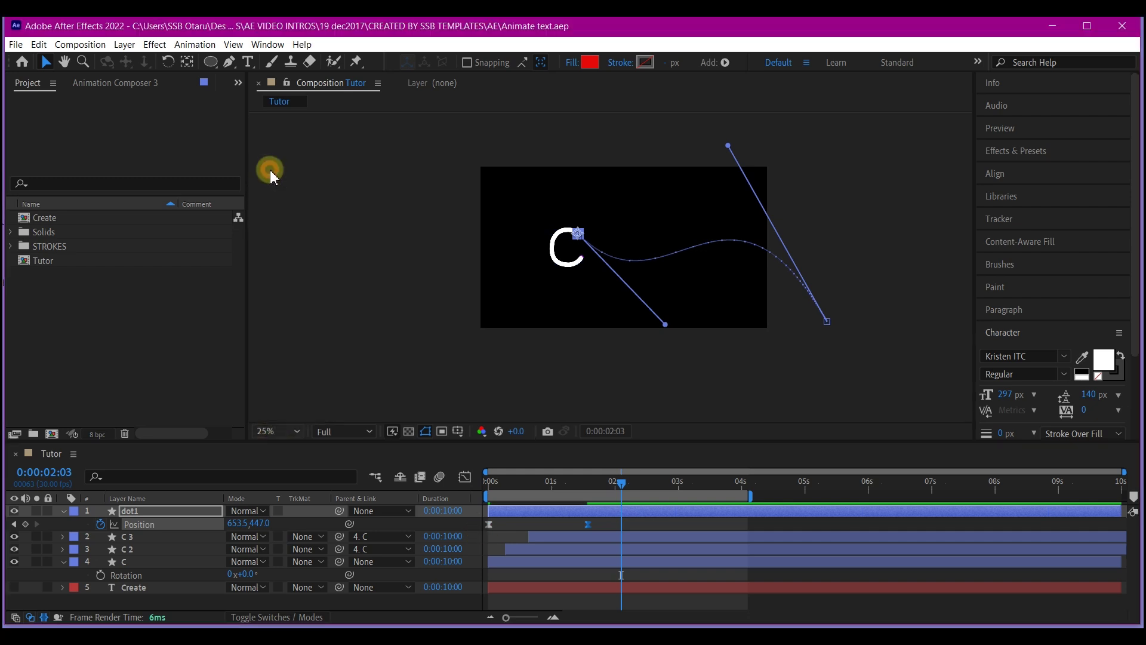
mouse_move(500, 490)
left_mouse_down()
mouse_move(475, 483)
mouse_move(605, 497)
mouse_move(496, 502)
mouse_move(494, 512)
mouse_move(596, 499)
mouse_move(587, 499)
left_mouse_up()
left_click(536, 563)
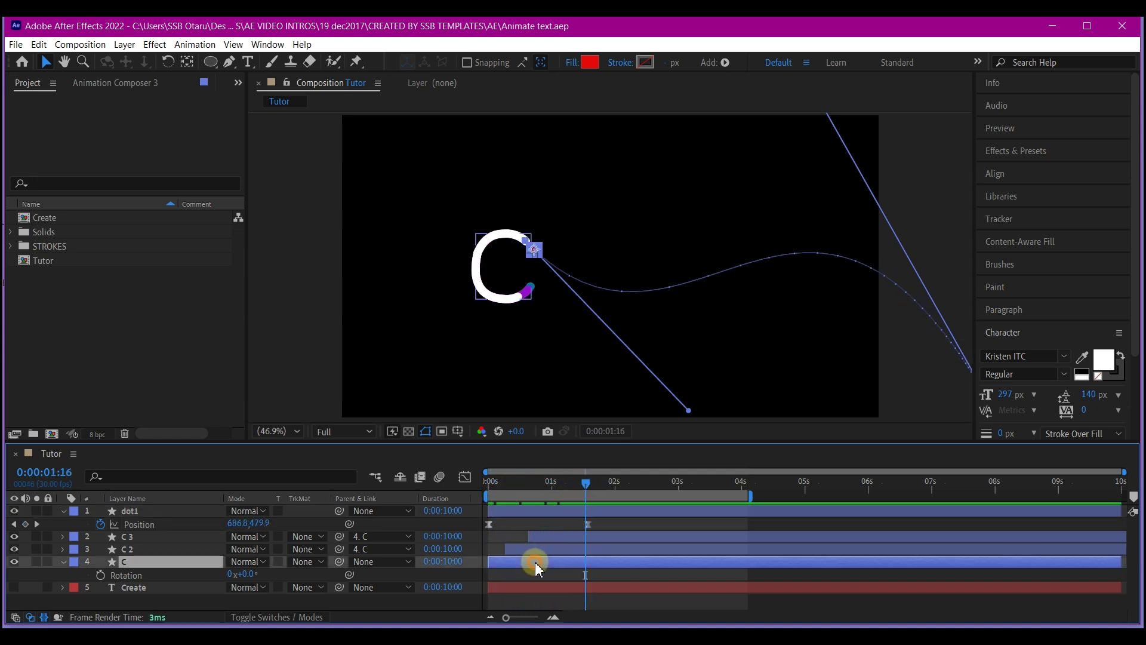
left_click(545, 549, "ctrl")
left_click(552, 536, "ctrl")
left_click_drag(555, 536, 643, 548)
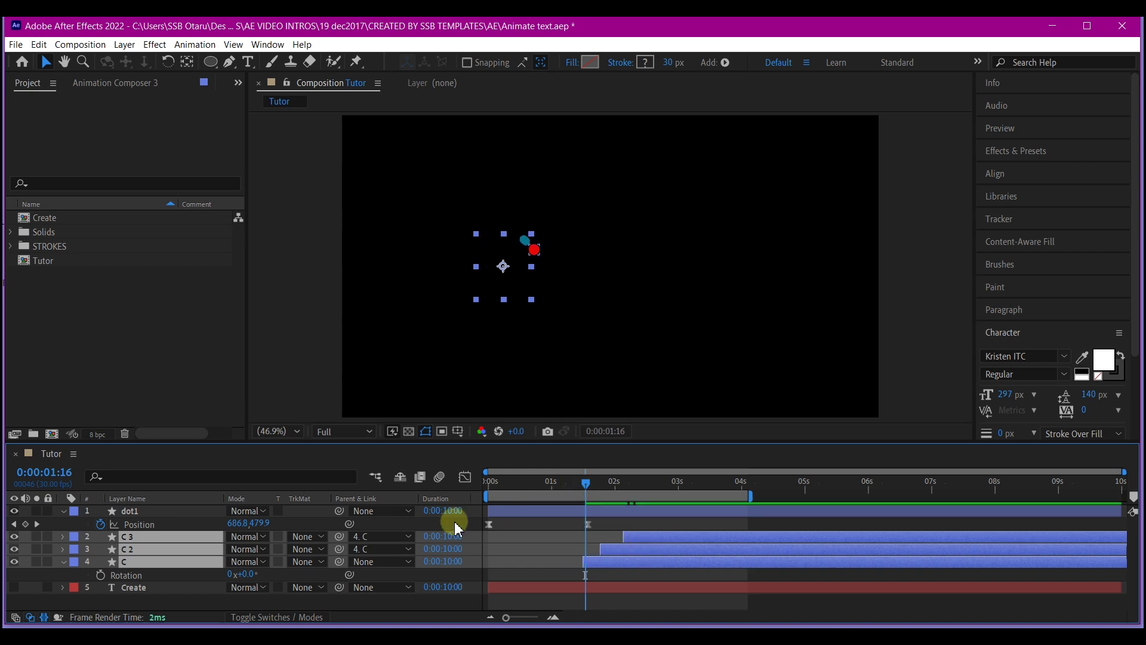
left_click(36, 526)
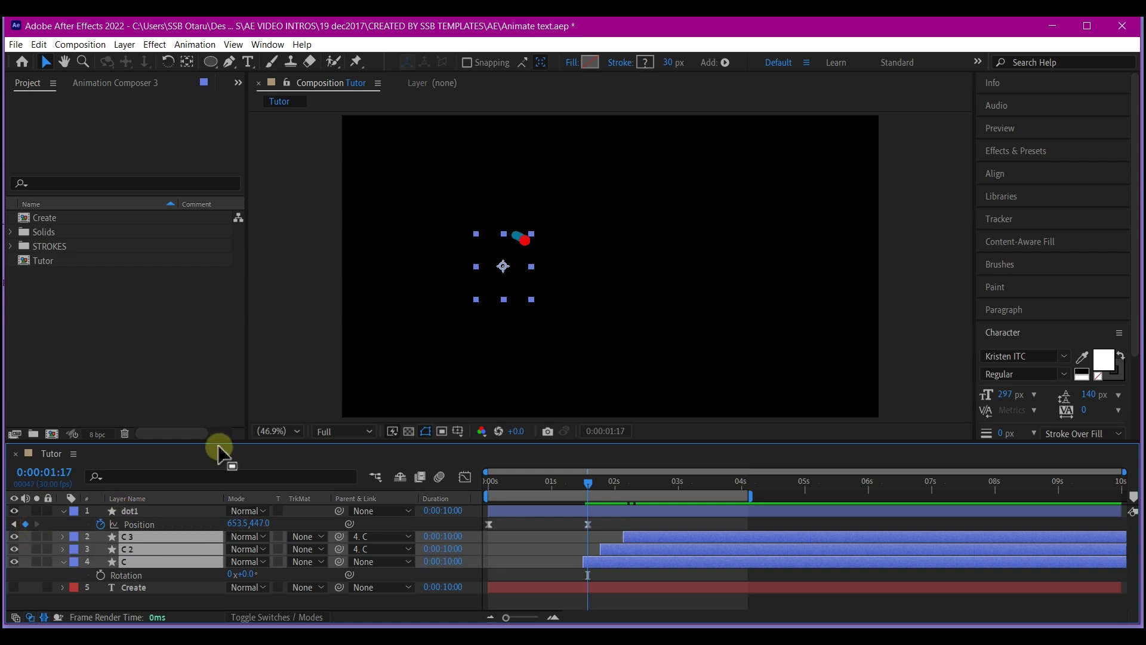
left_click(542, 505)
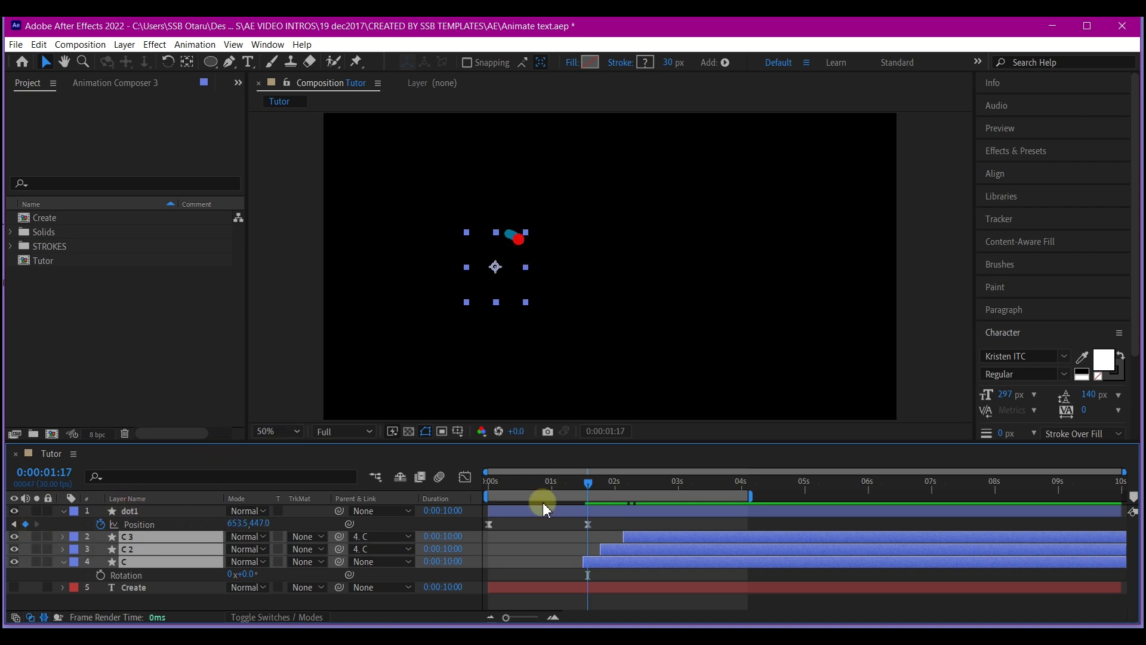
- Fade out dot1 with Opacity keyframes of 100% at 0:00:01:14 and 0% at 0:00:01:20, and preview the result
left_click(579, 514)
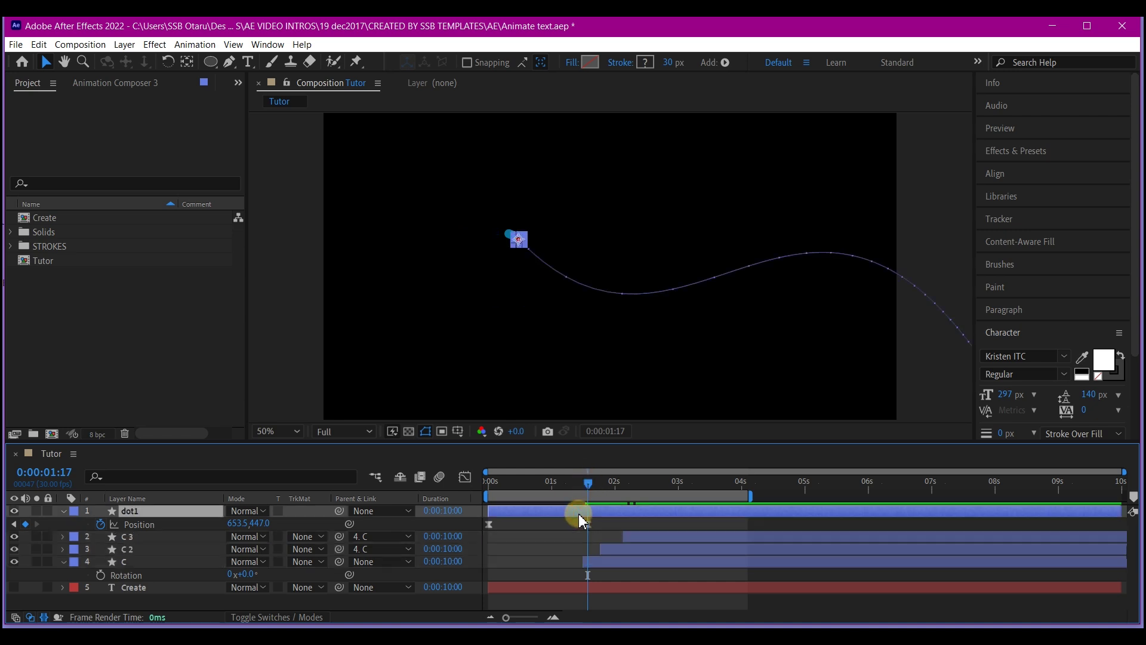
key("shift+t")
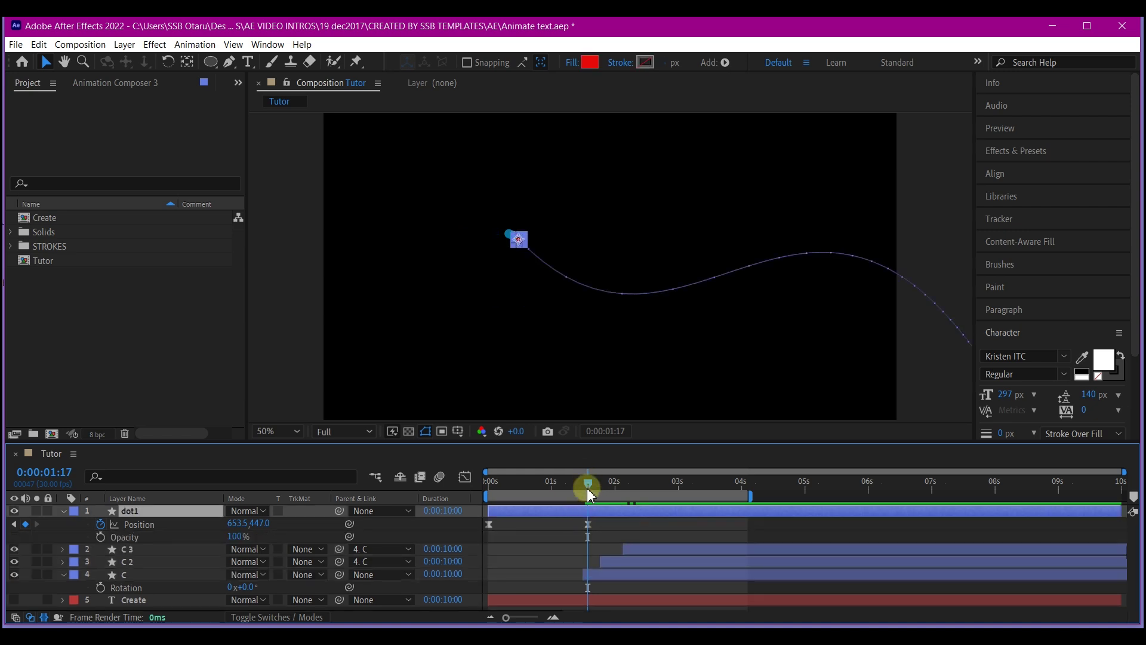
left_click_drag(593, 485, 582, 494)
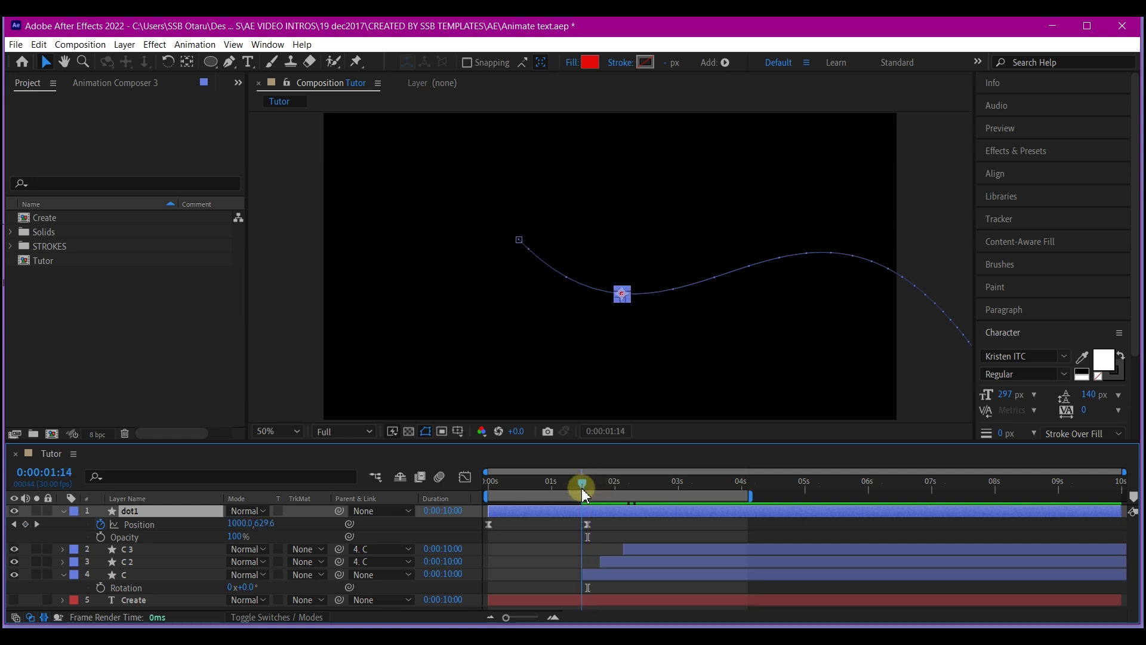
left_click(100, 537)
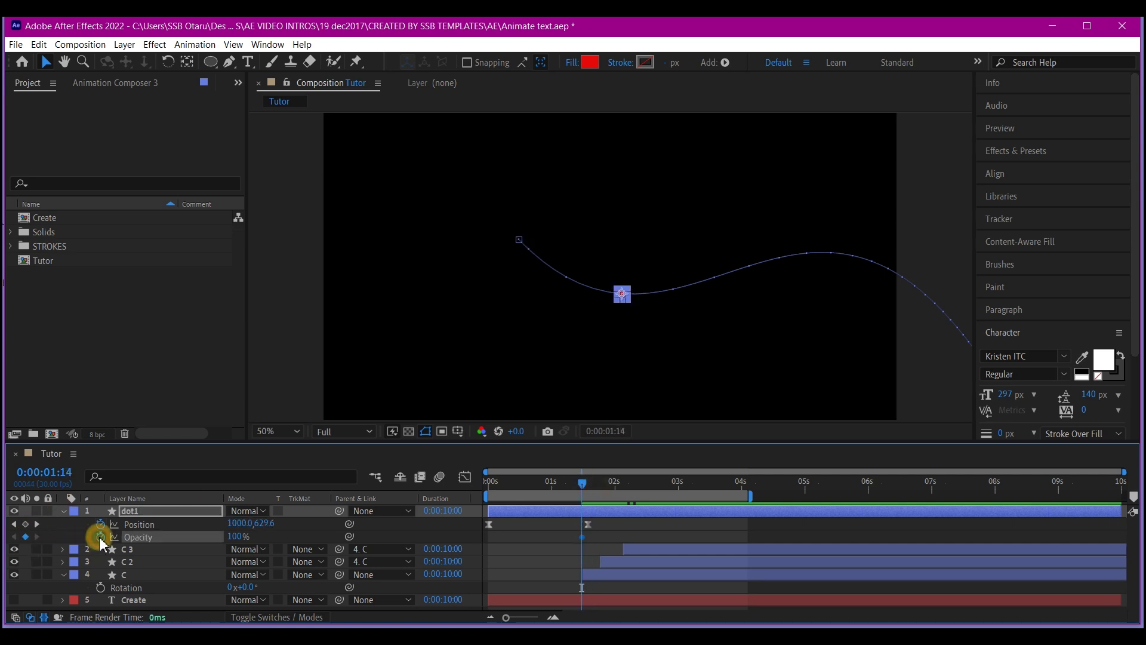
left_click(599, 487)
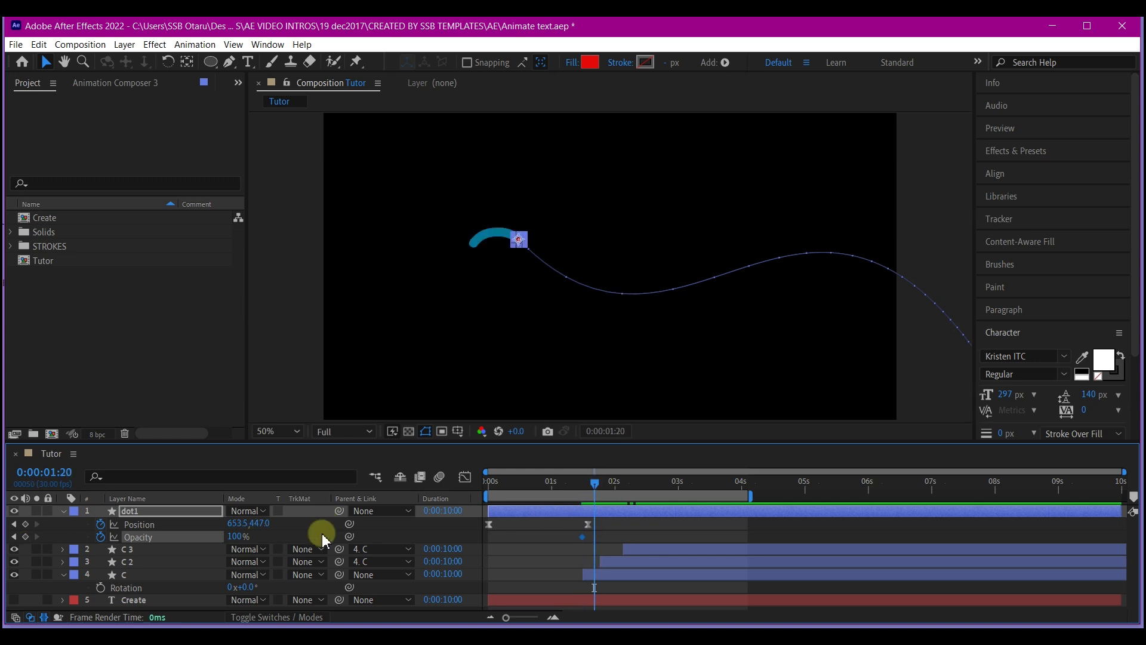
left_click(234, 535)
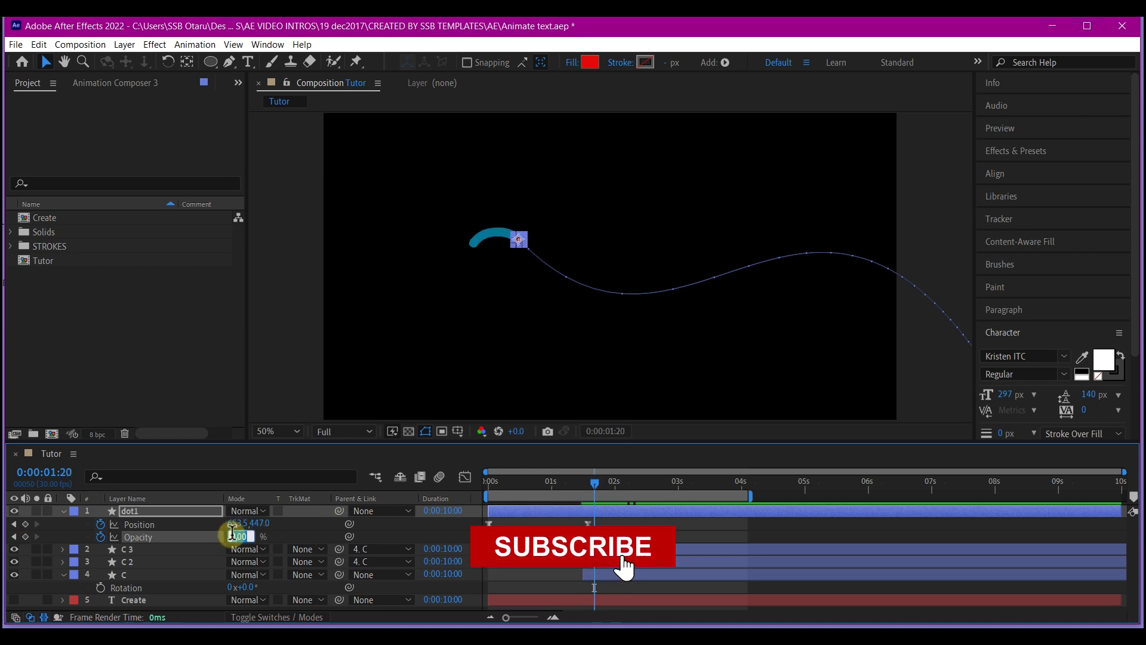
type("0")
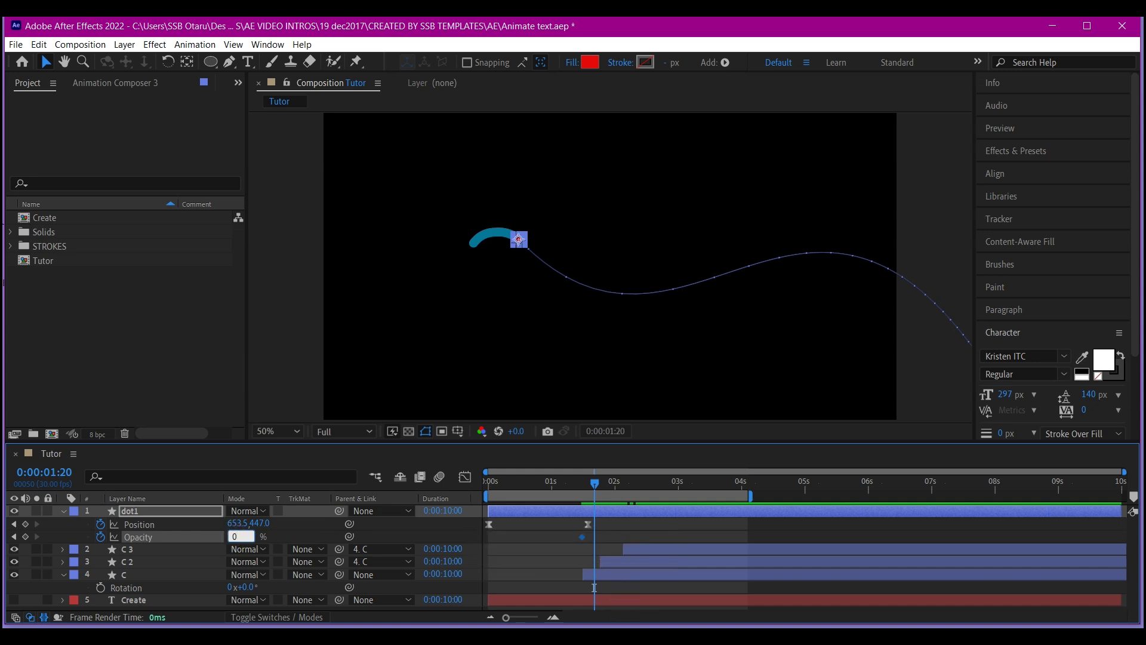
key("Return")
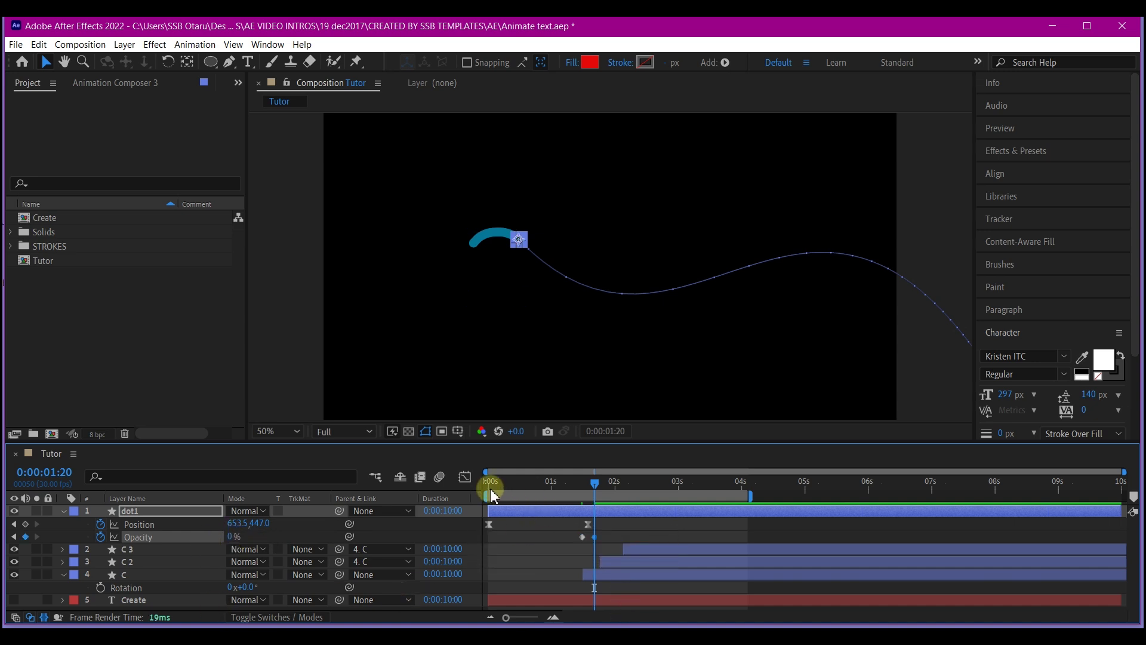
left_click_drag(526, 490, 486, 481)
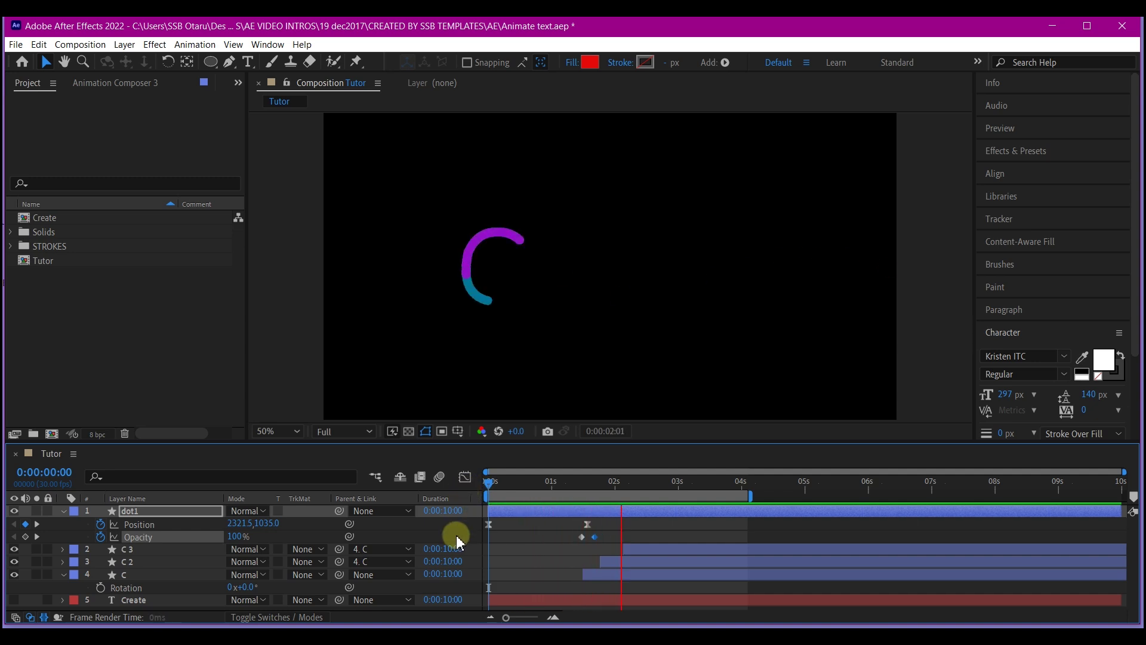
key("space")
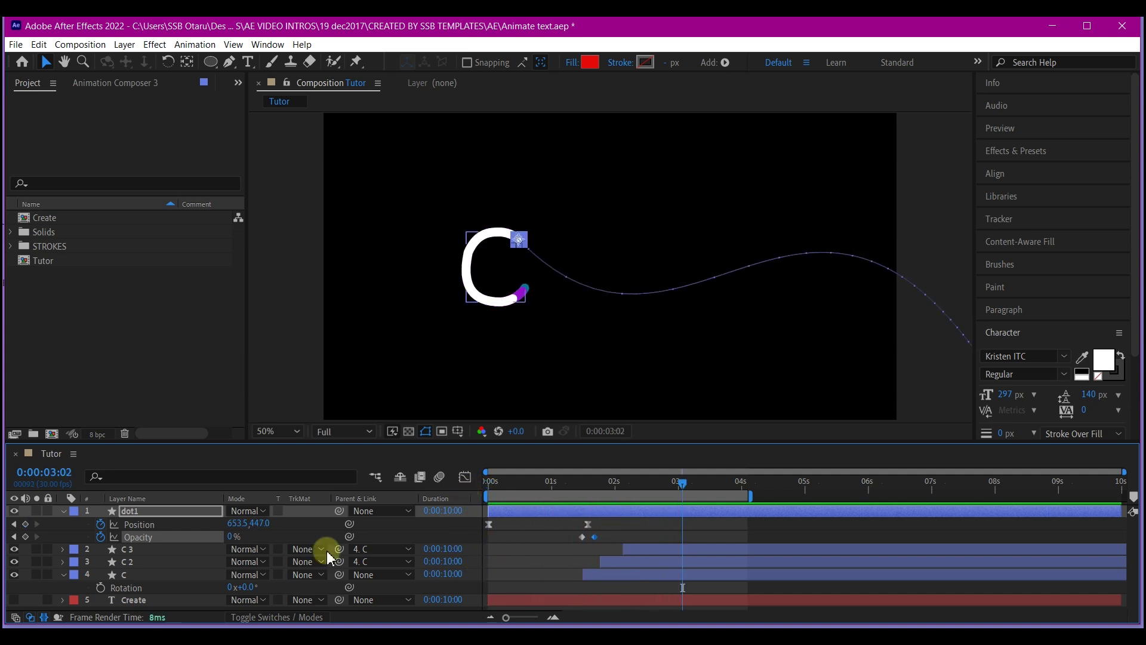
- Enable motion blur for dot1 and the composition, and preview the blurred dot from the start
left_click(274, 619)
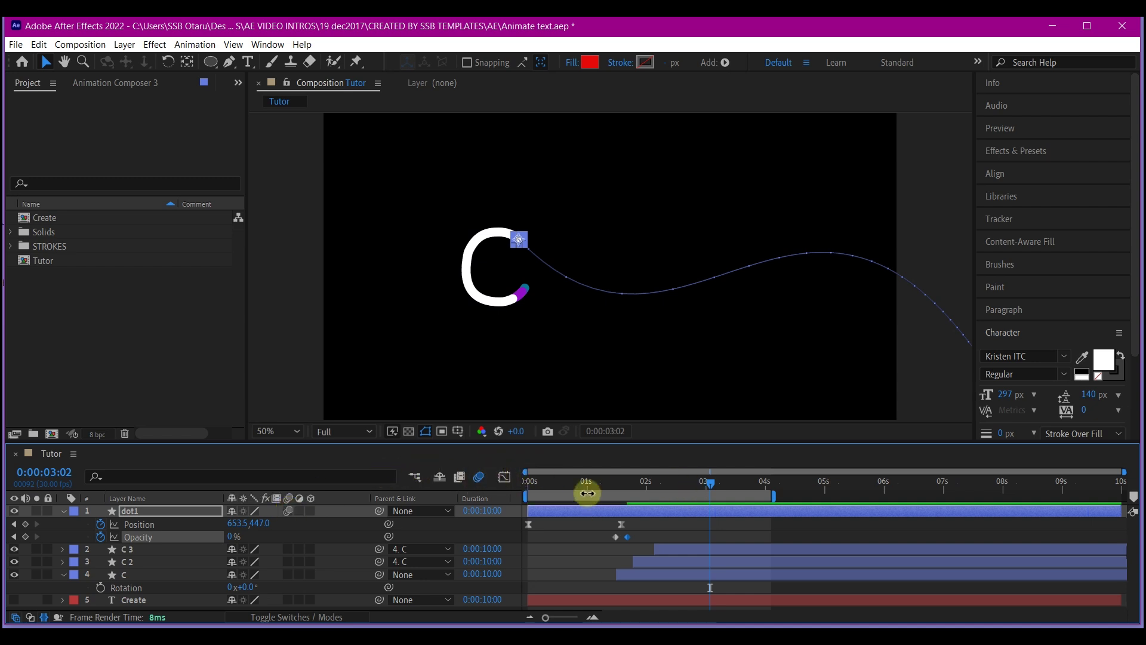
left_click_drag(585, 488, 615, 498)
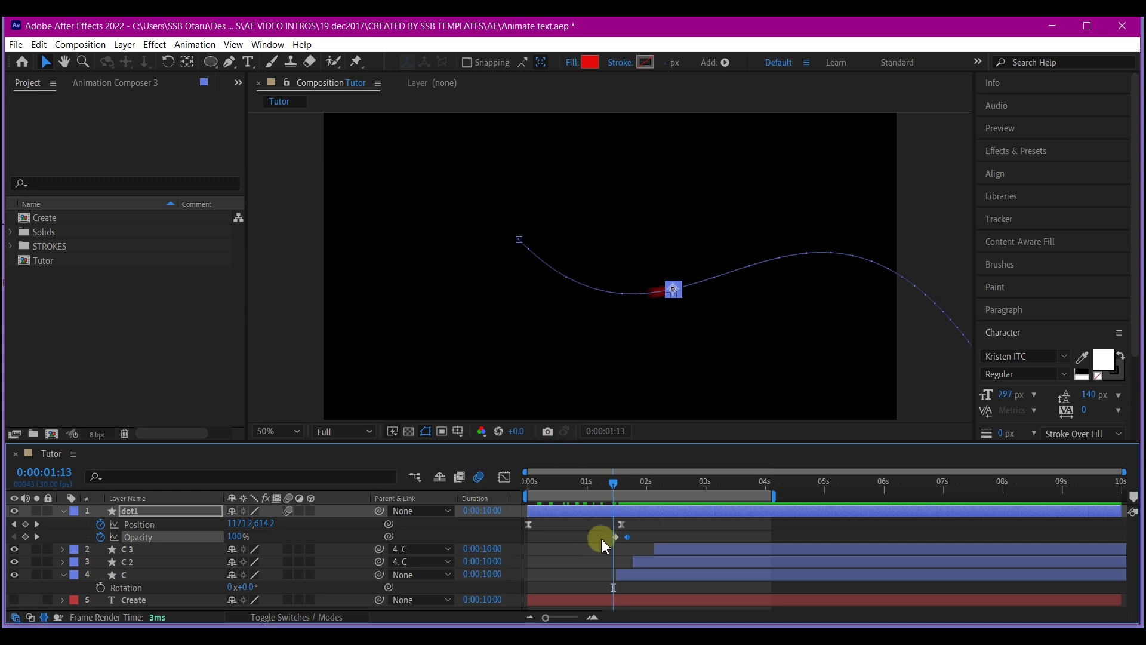
left_click(676, 531)
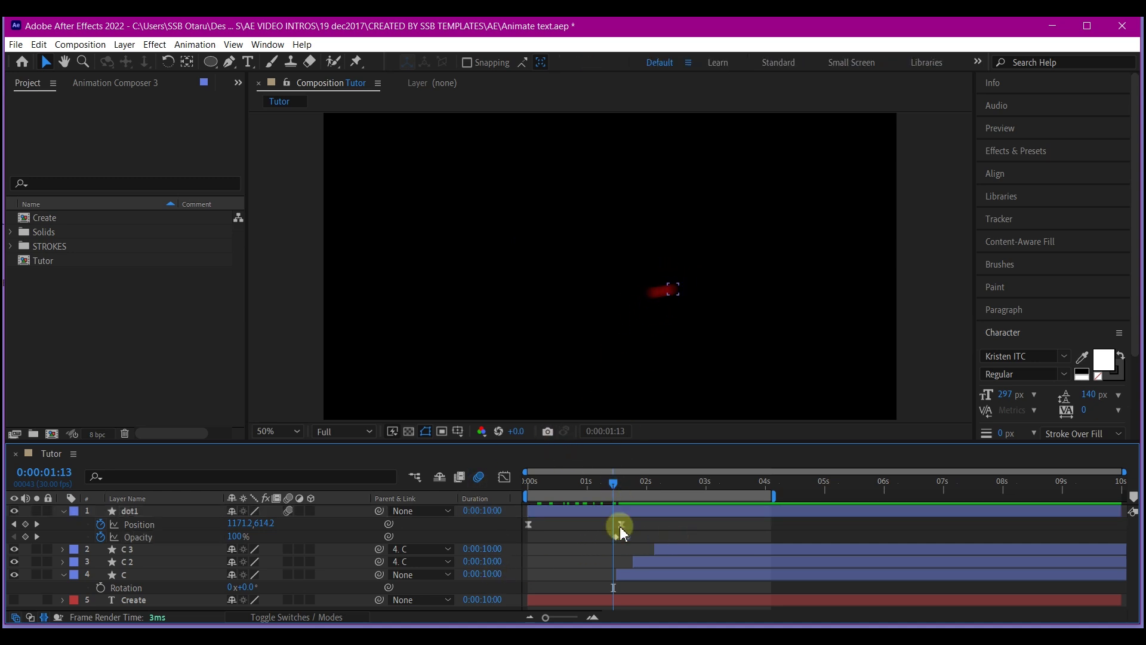
left_click_drag(617, 490, 514, 497)
key("space")
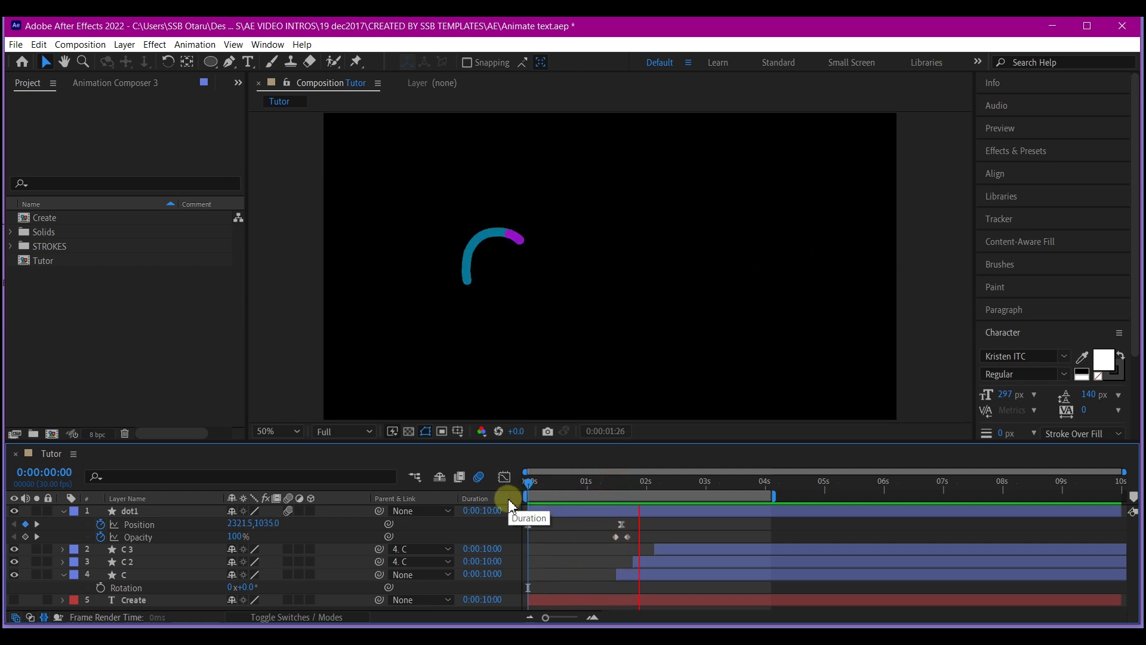
- Set dot1's fill to the teal 057798 sampled from the leading stroke of the C
left_click(615, 511)
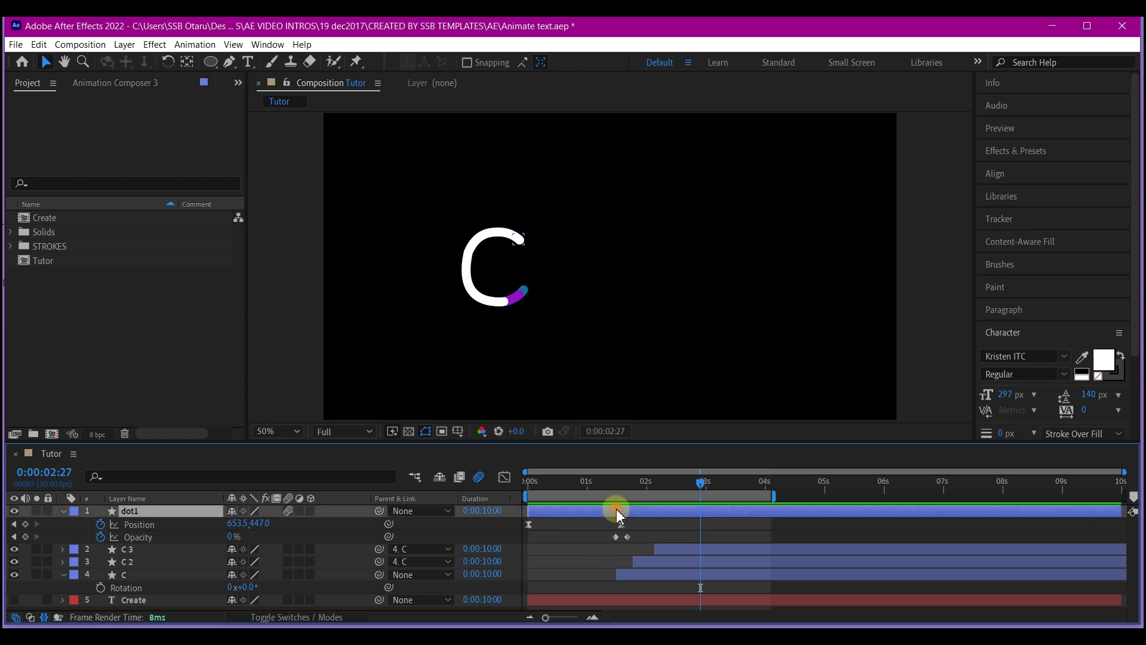
mouse_move(650, 481)
left_mouse_down()
mouse_move(688, 498)
mouse_move(656, 499)
left_mouse_up()
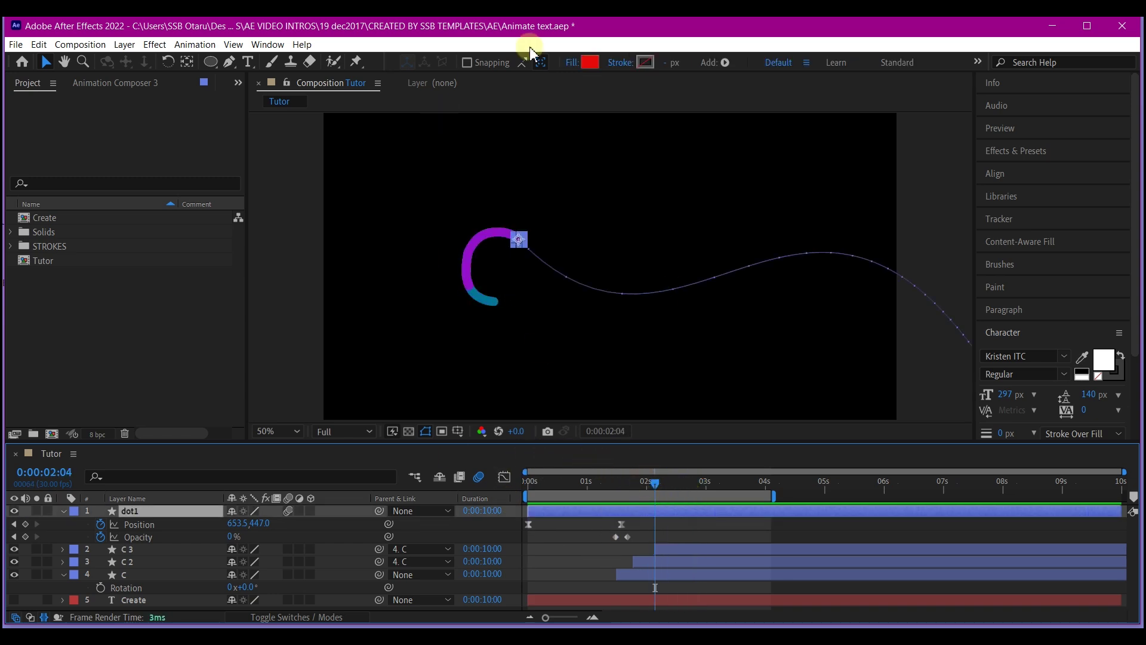
left_click(592, 63)
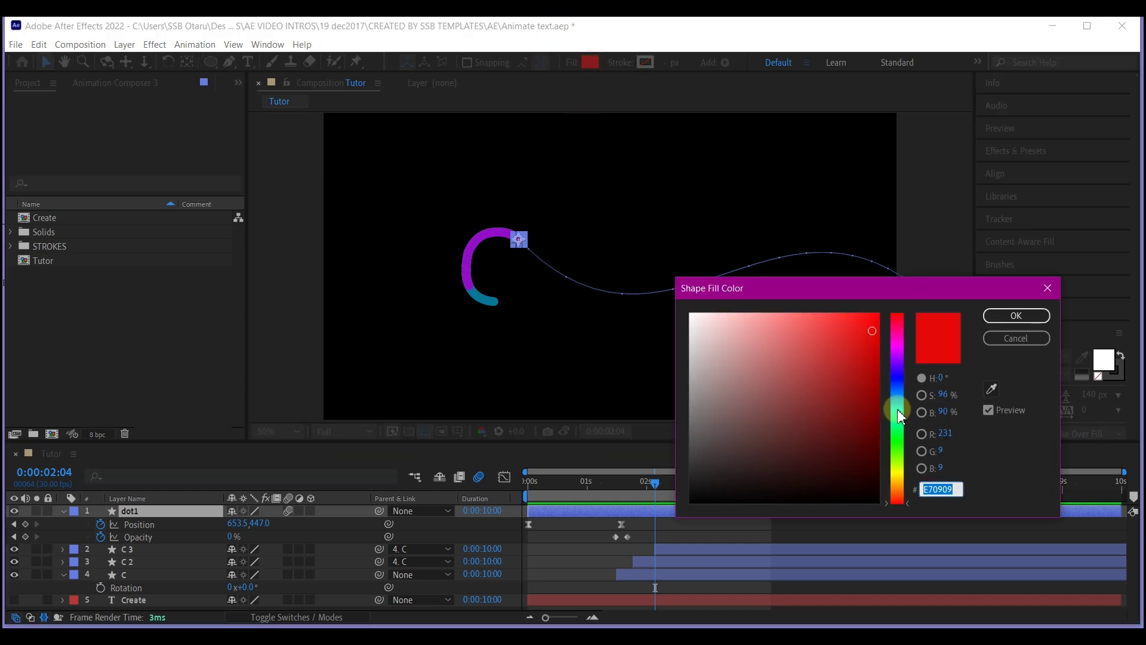
left_click(1004, 391)
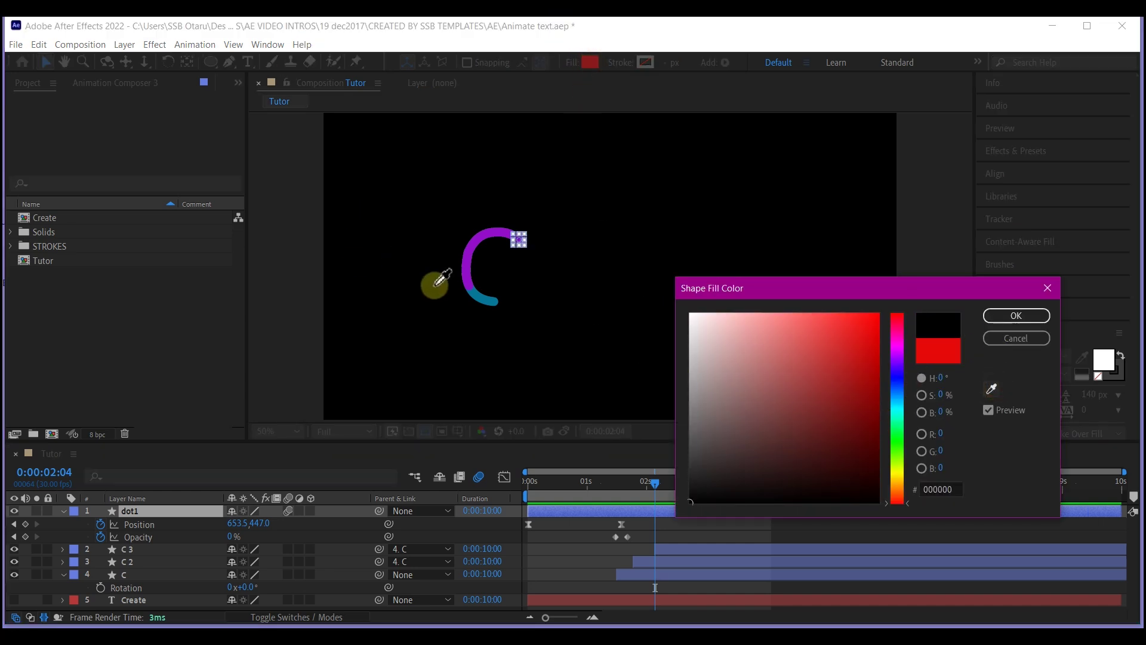
left_click(487, 294)
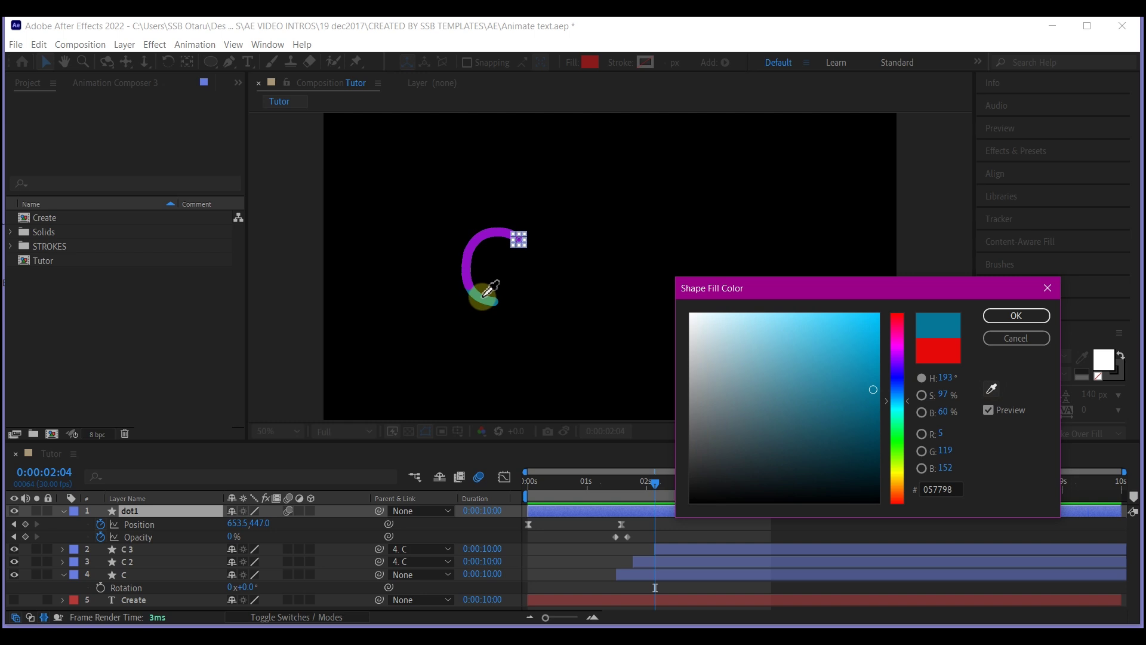
left_click(483, 295)
left_click(1015, 315)
- Duplicate the dot1 layer twice to make dot2 and dot3
left_click(572, 512)
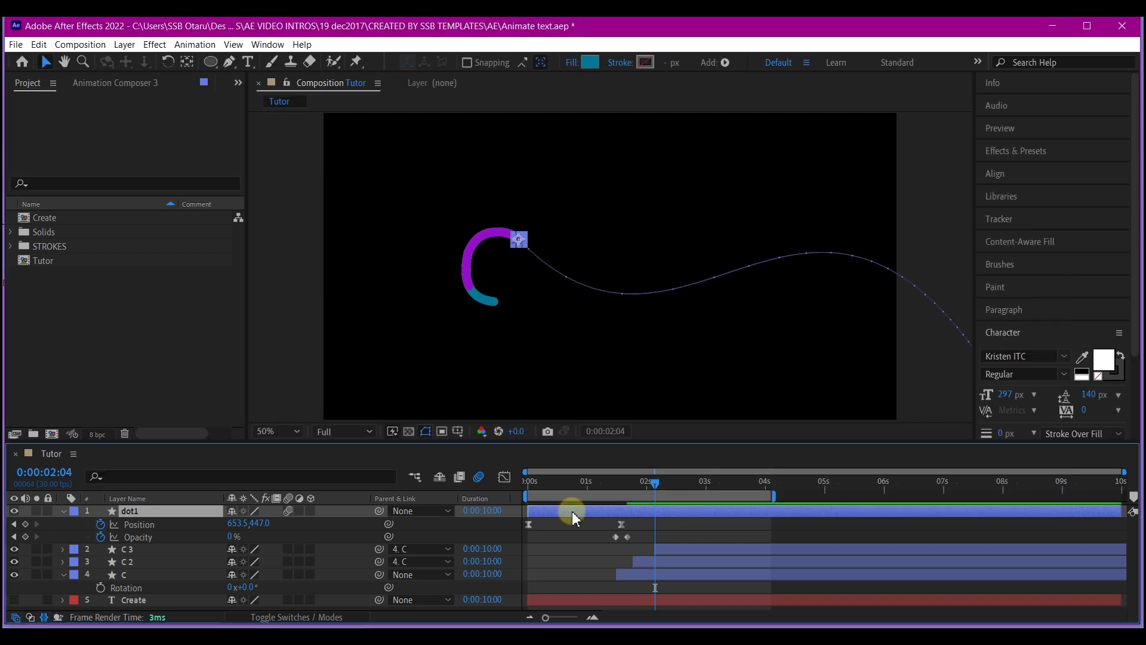
key("ctrl+d")
key("ctrl+d")
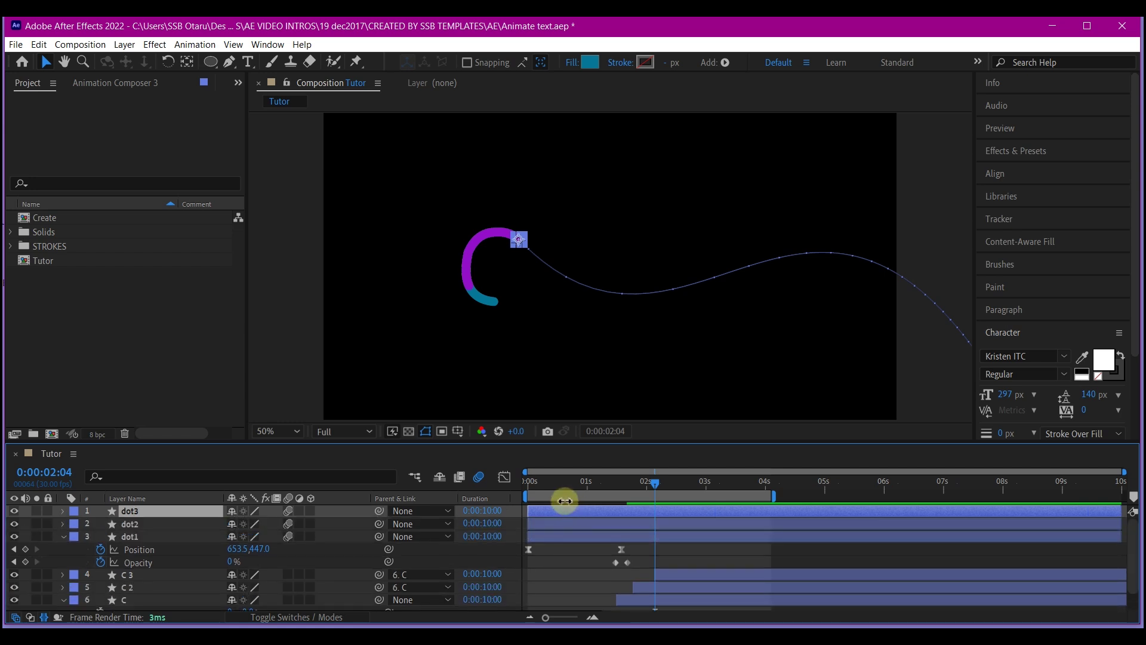
- Set dot2's fill to the purple 940FCA sampled from the C's second stroke
left_click(564, 523)
left_click(590, 62)
left_click(991, 389)
left_click(472, 242)
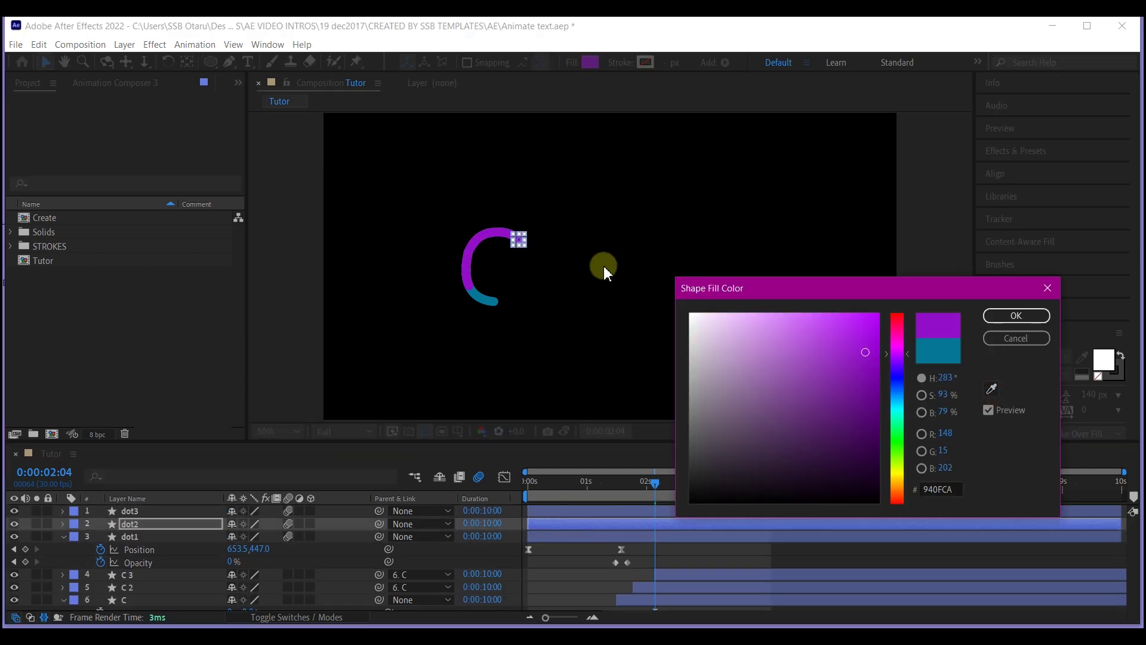
key("Return")
- Set dot3's fill to white, FEFEFE
left_click(559, 510)
left_click(590, 62)
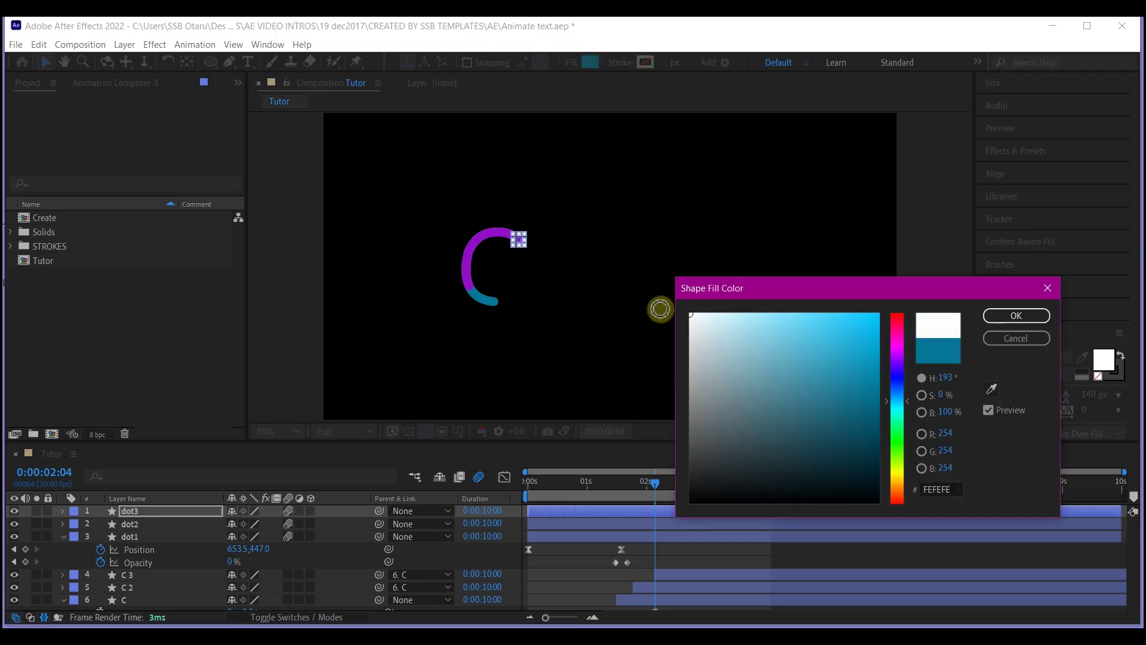
left_click(1017, 315)
- Stagger the dot2 and dot3 layers in time behind dot1 to match the coloured C strokes, and preview from the start
left_click_drag(550, 519, 603, 519)
left_click(523, 485)
mouse_move(521, 491)
left_mouse_down()
mouse_move(687, 496)
mouse_move(556, 535)
left_mouse_up()
left_click(571, 561)
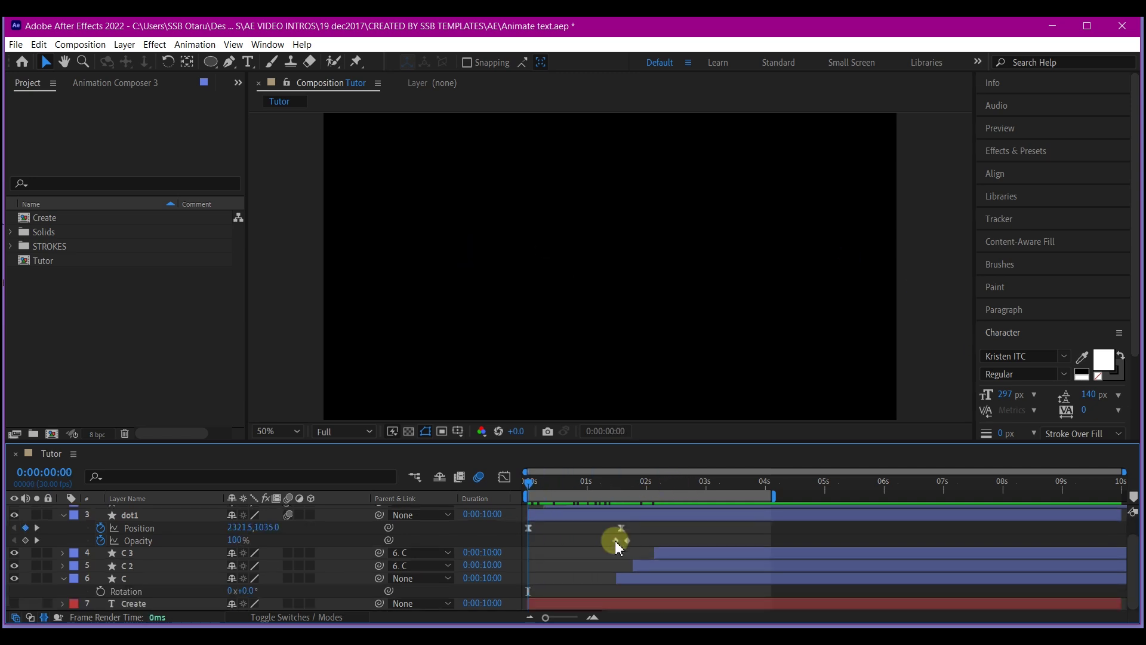
- Add a Rotation keyframe of 0° to layer C at around 0:00:02:05
left_click(686, 575)
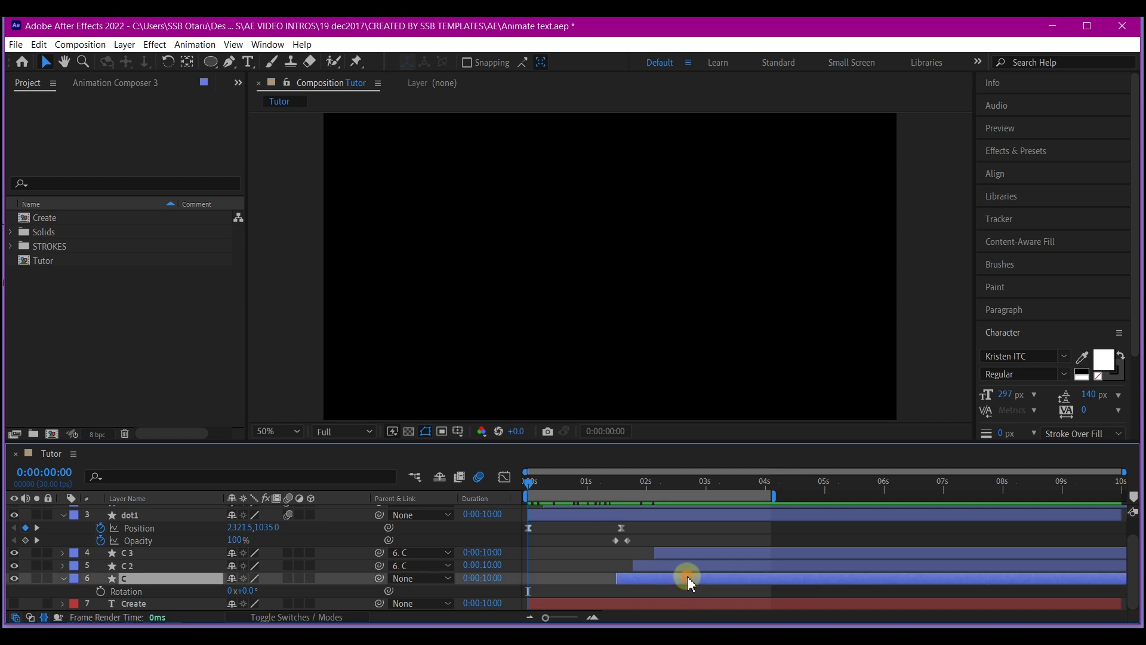
mouse_move(634, 481)
left_mouse_down()
mouse_move(689, 491)
mouse_move(648, 507)
mouse_move(659, 515)
mouse_move(619, 519)
mouse_move(656, 522)
left_mouse_up()
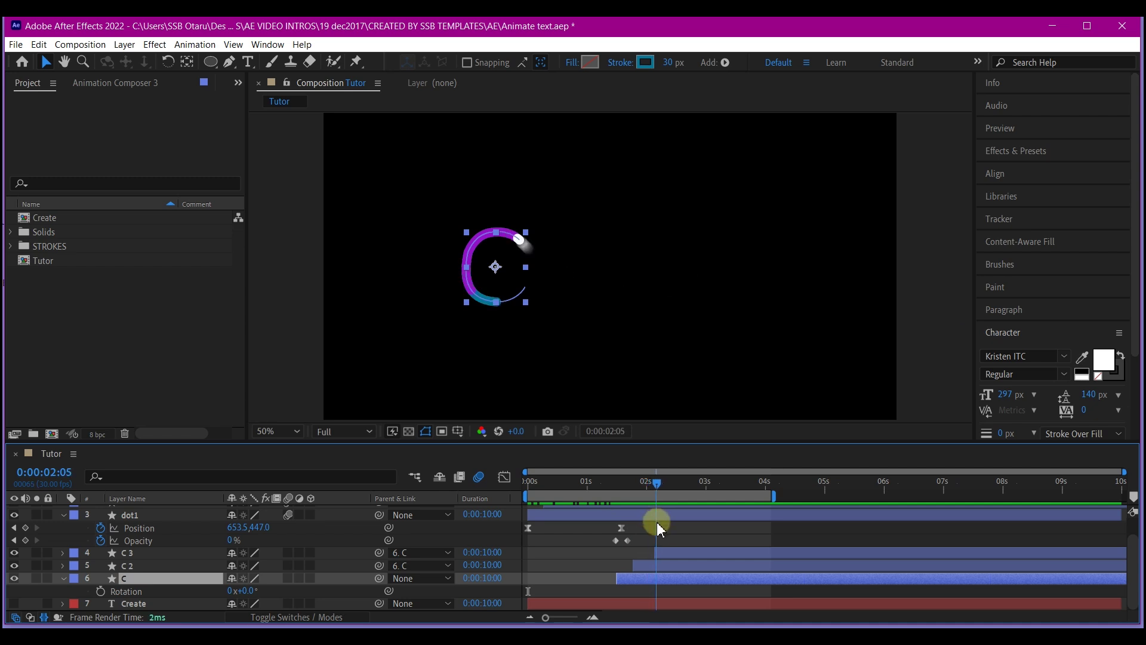
left_click(639, 568)
key("r")
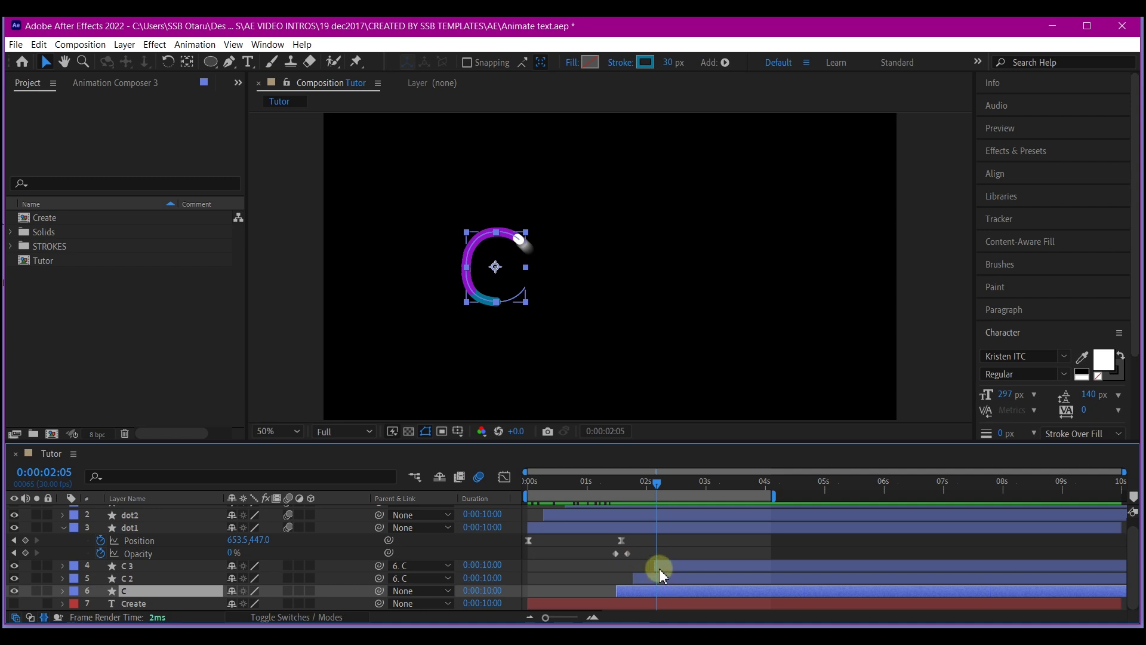
key("r")
left_click(101, 604)
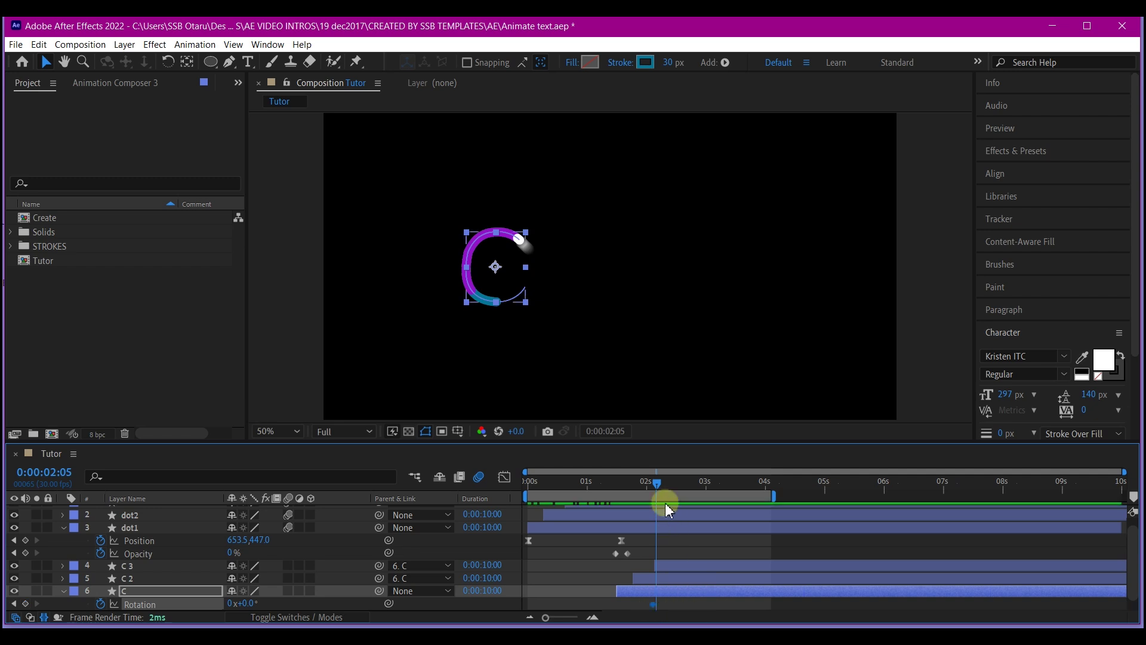
- Add Rotation keyframes to layer C of -34° at 0:00:02:12 and +21° at 0:00:02:22
scroll(682, 555, "down", 1)
left_click_drag(657, 485, 670, 488)
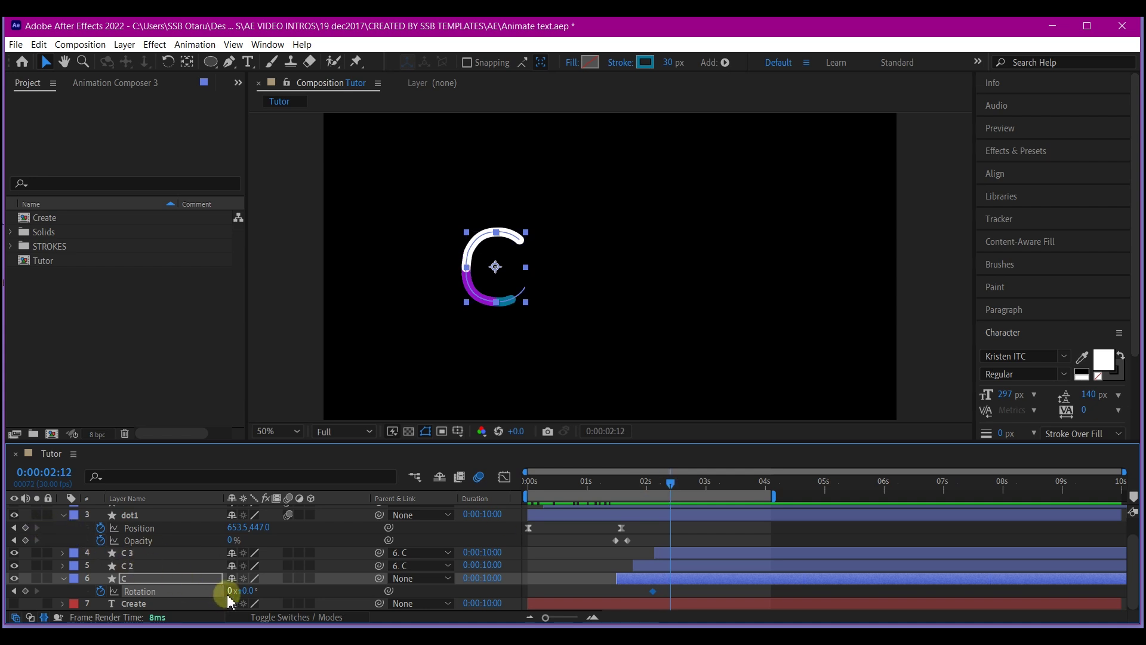
left_click_drag(249, 593, 231, 595)
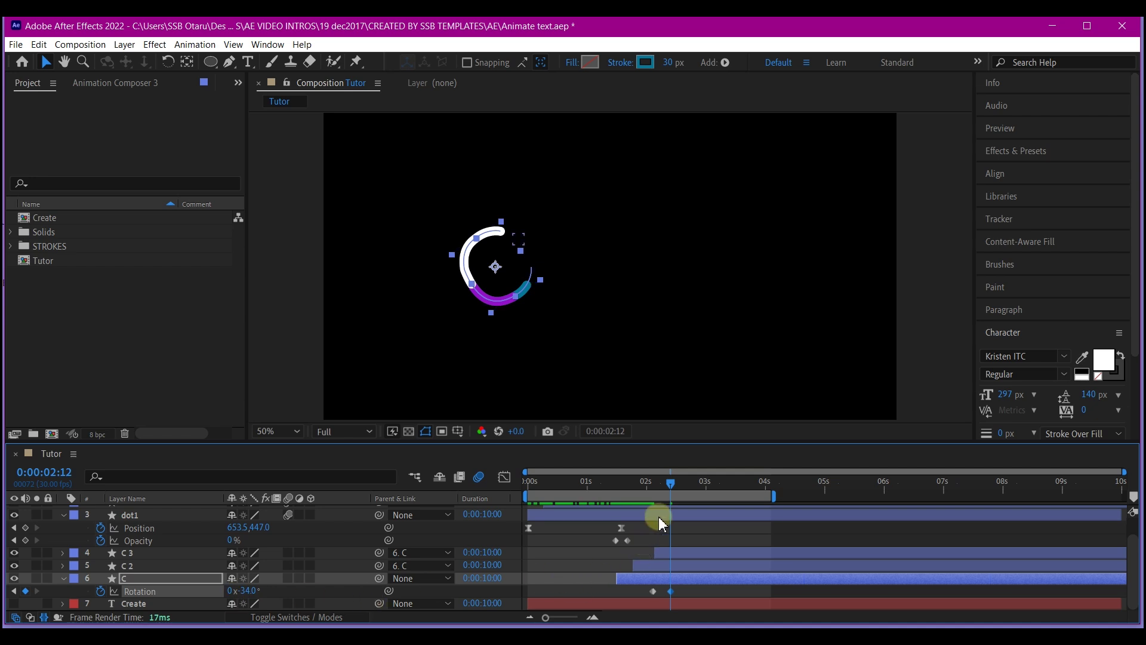
left_click_drag(682, 493, 691, 497)
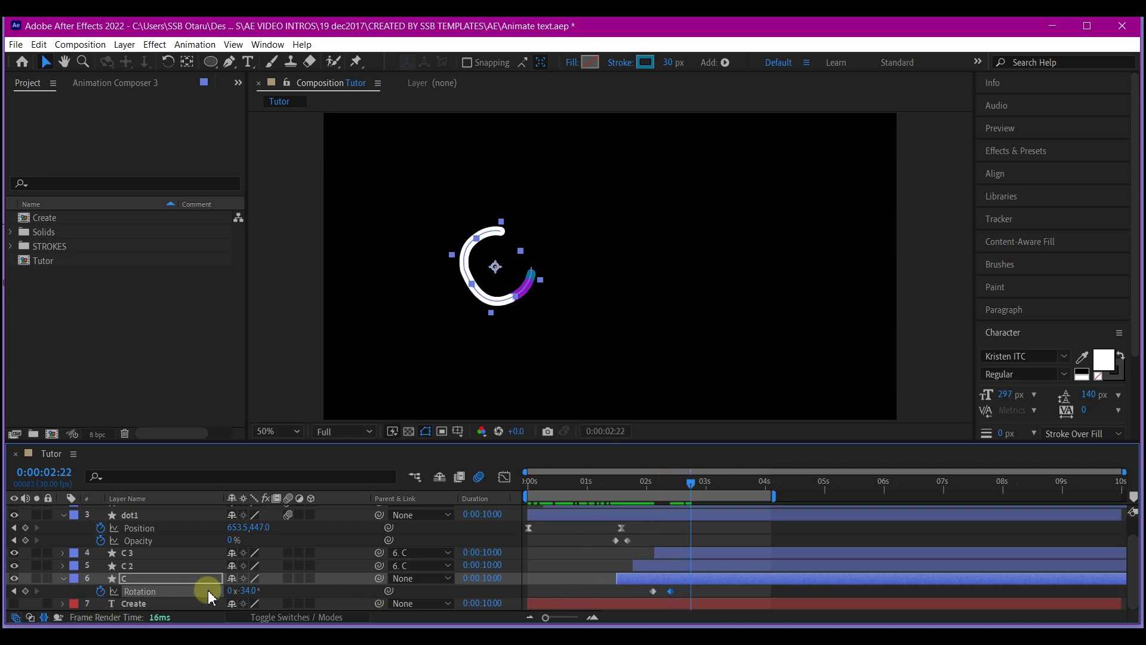
left_click_drag(248, 591, 289, 592)
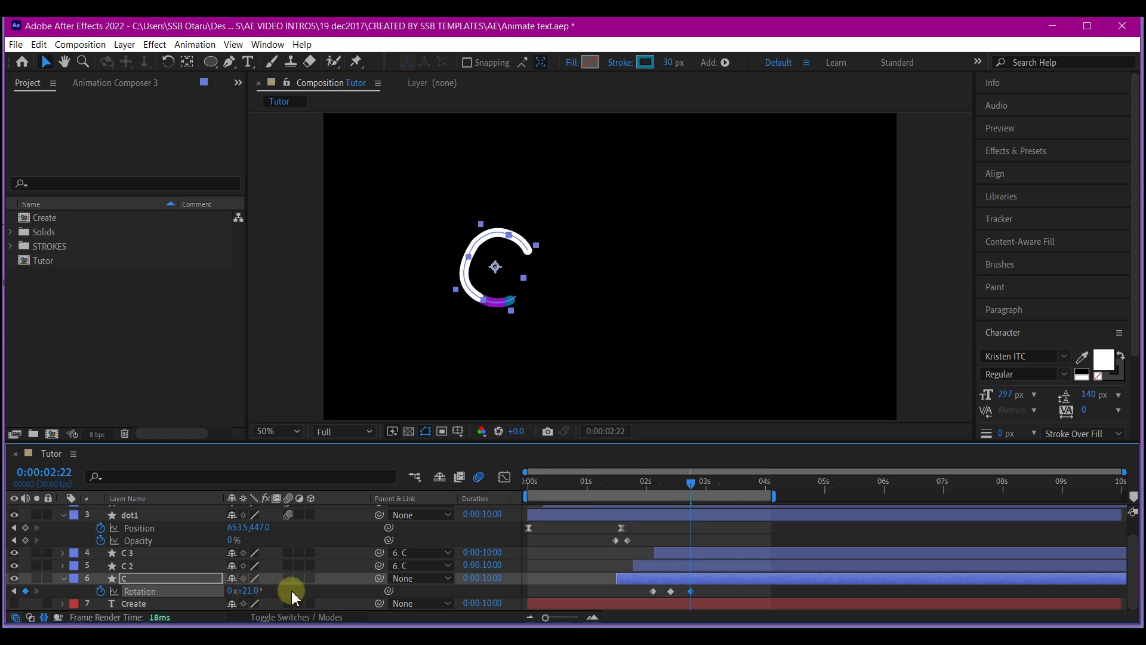
- Copy layer C's first Rotation keyframe of 0° to 0:00:03:01
left_click(691, 484)
left_click_drag(693, 488, 706, 495)
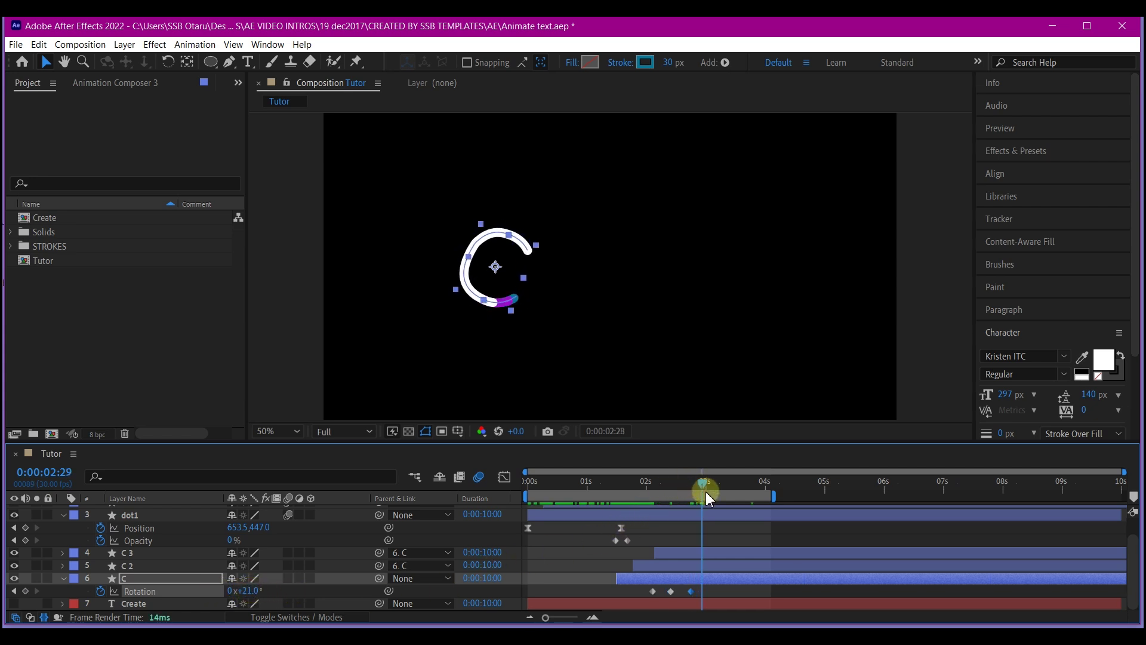
left_click(652, 591)
key("ctrl+c")
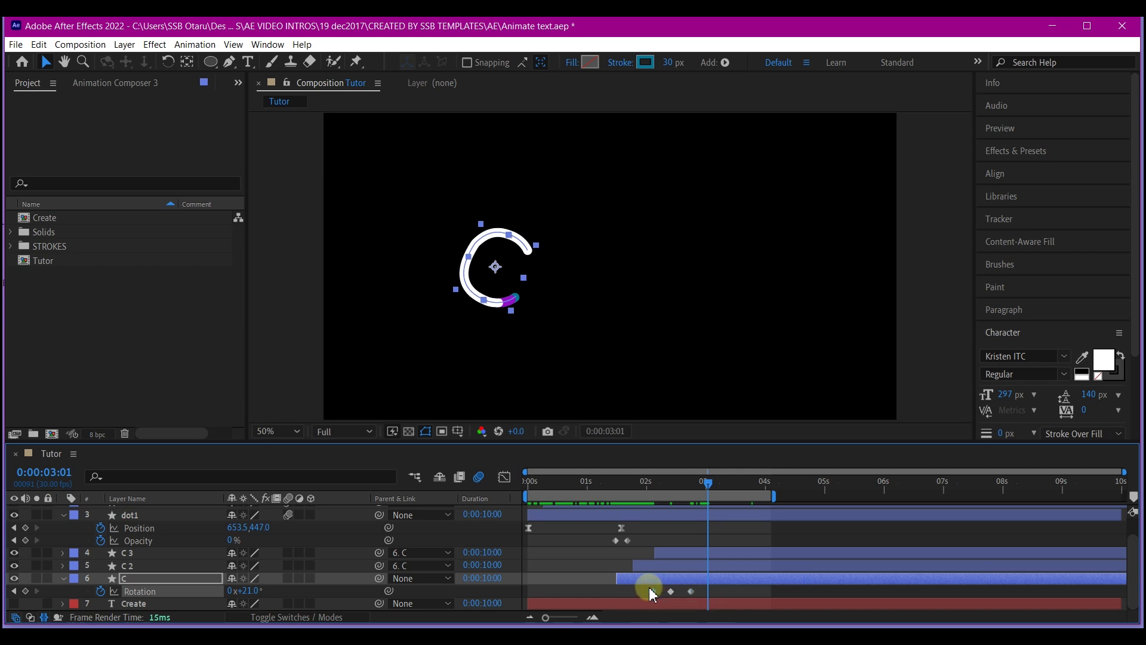
key("ctrl+v")
left_click(710, 592)
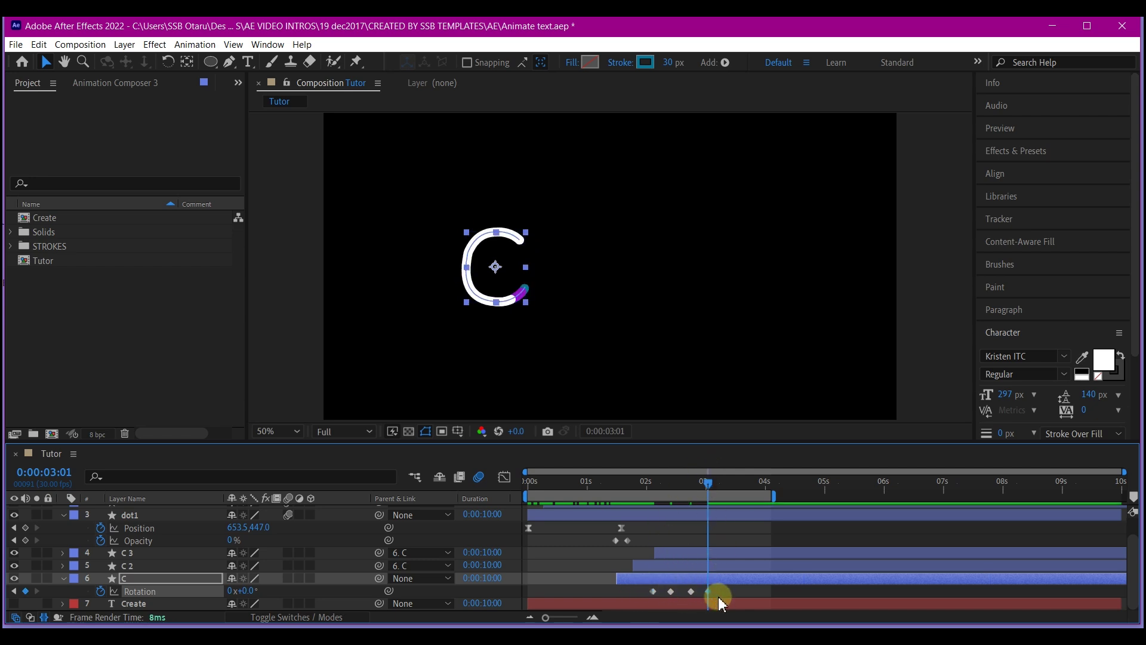
- Apply Easy Ease to all four Rotation keyframes of layer C
left_click_drag(741, 589, 586, 602)
left_click(654, 591)
right_click(655, 591)
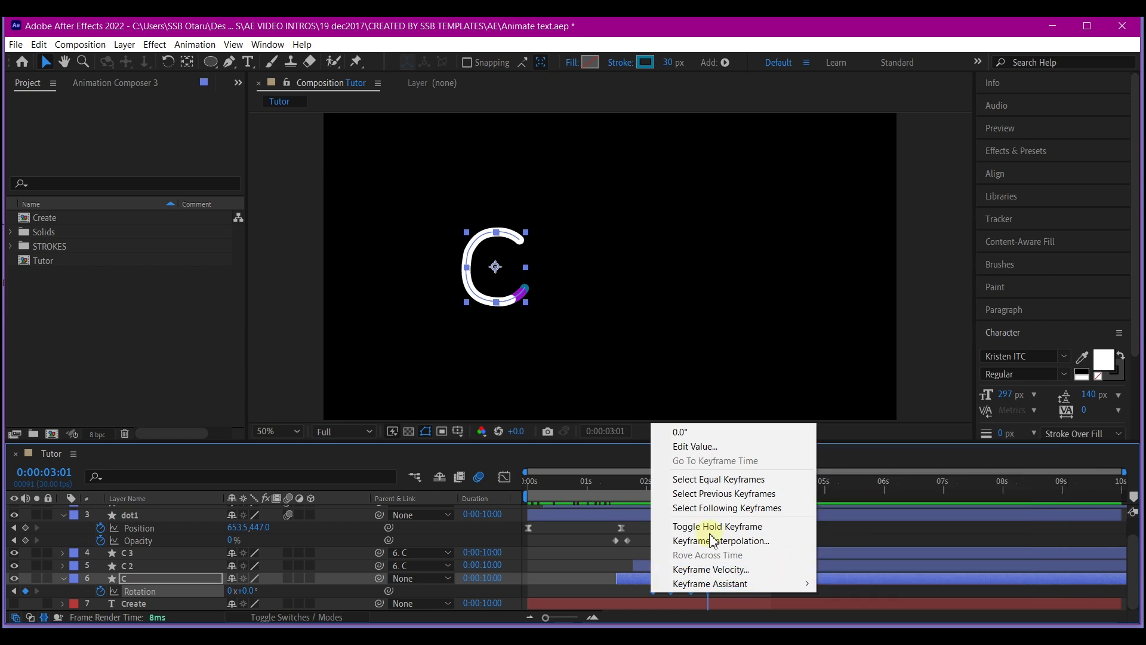
mouse_move(726, 586)
left_click(852, 486)
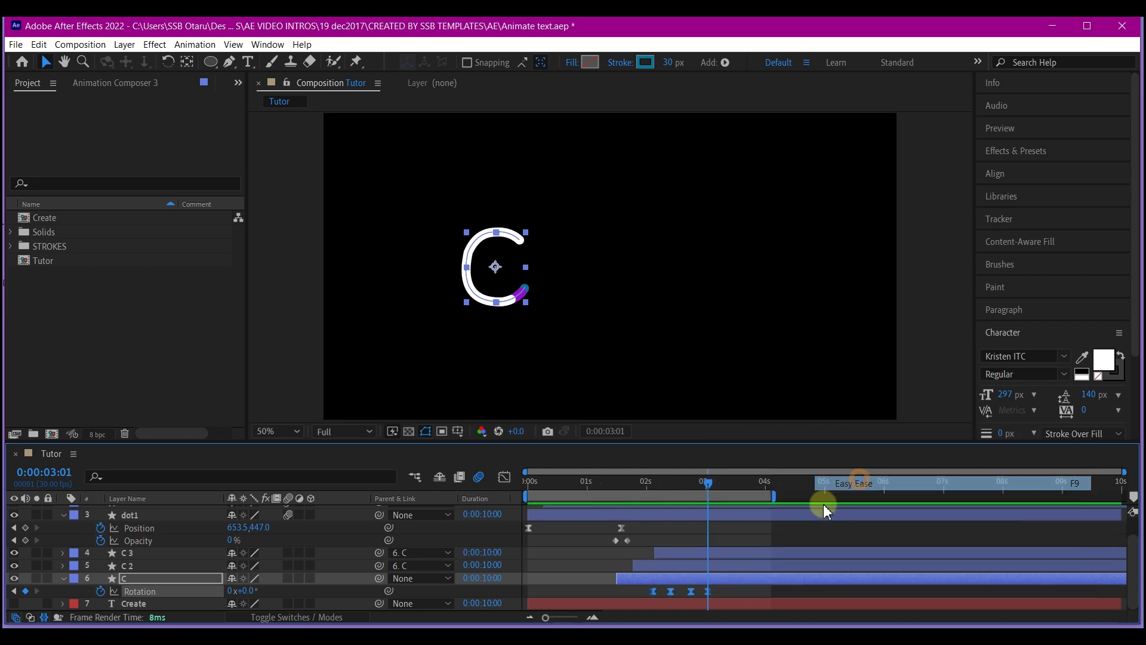
left_click(726, 586)
- Increase the last Rotation keyframe's incoming influence to 100% in the speed graph and preview the swing from the start
left_click(707, 591)
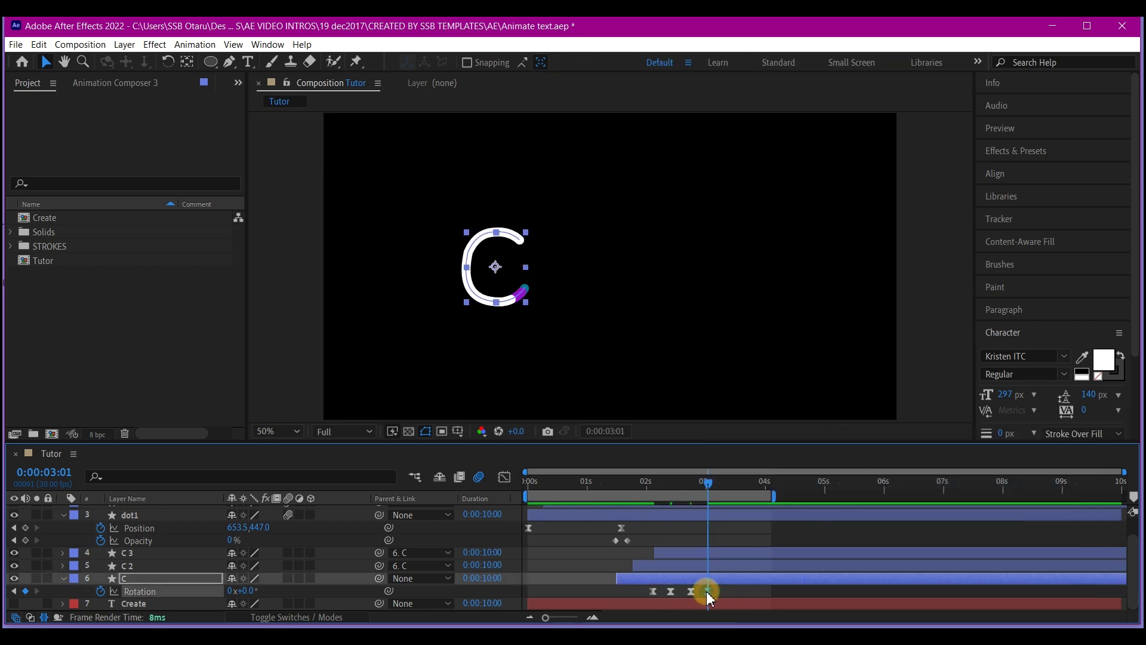
left_click(505, 476)
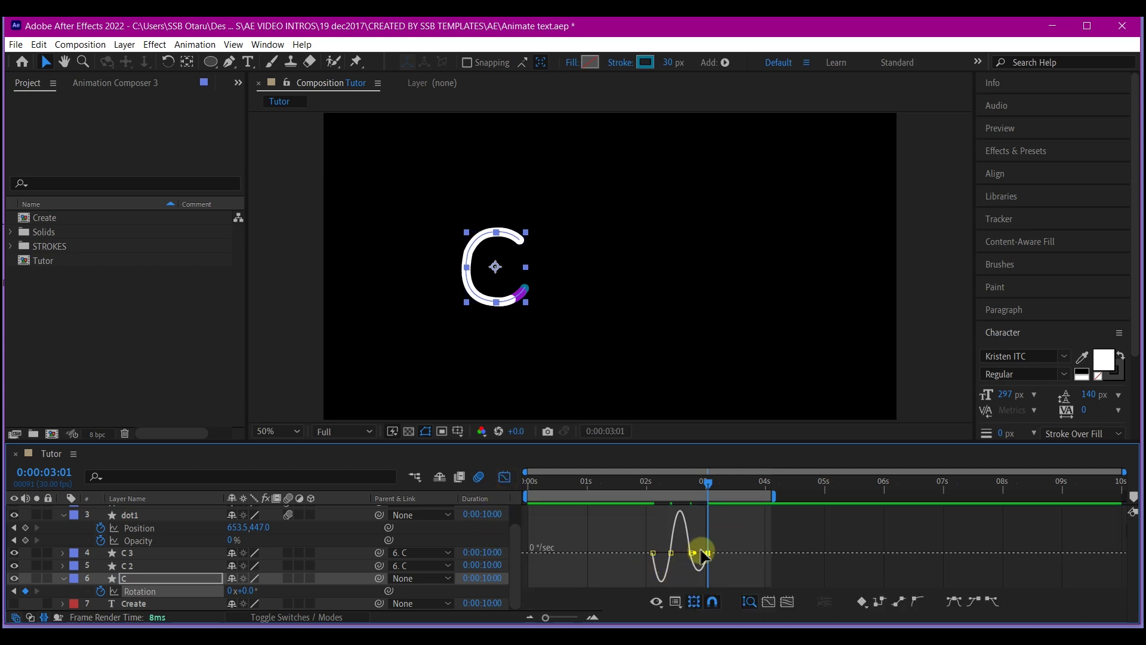
left_click_drag(705, 554, 686, 557)
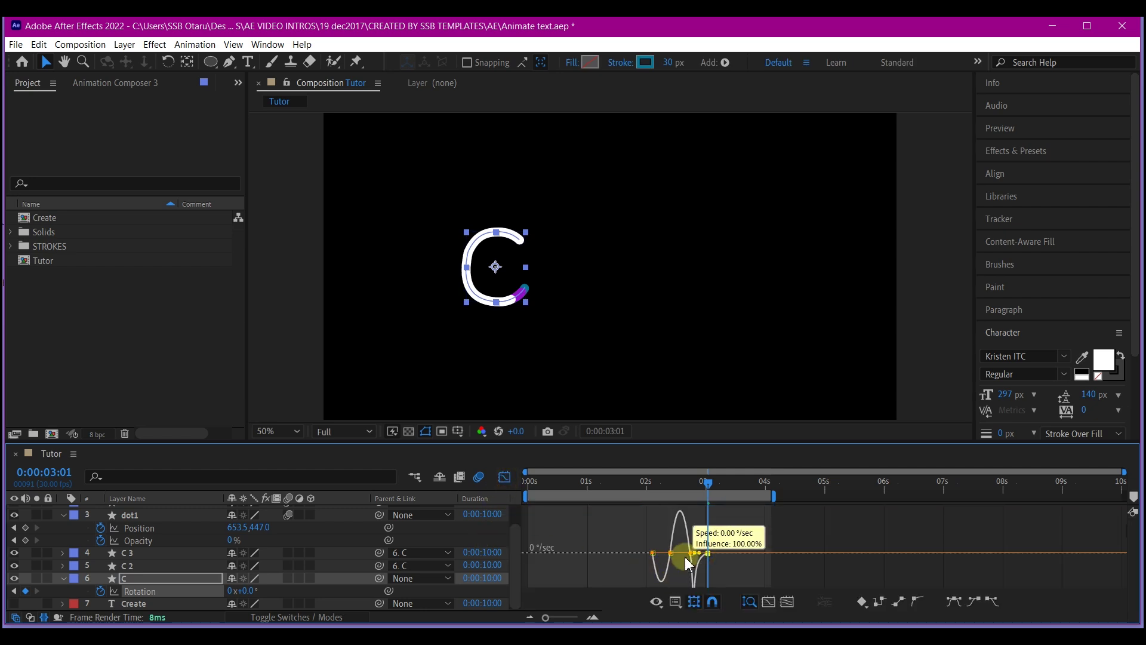
left_click(505, 477)
key("Home")
left_click(225, 585)
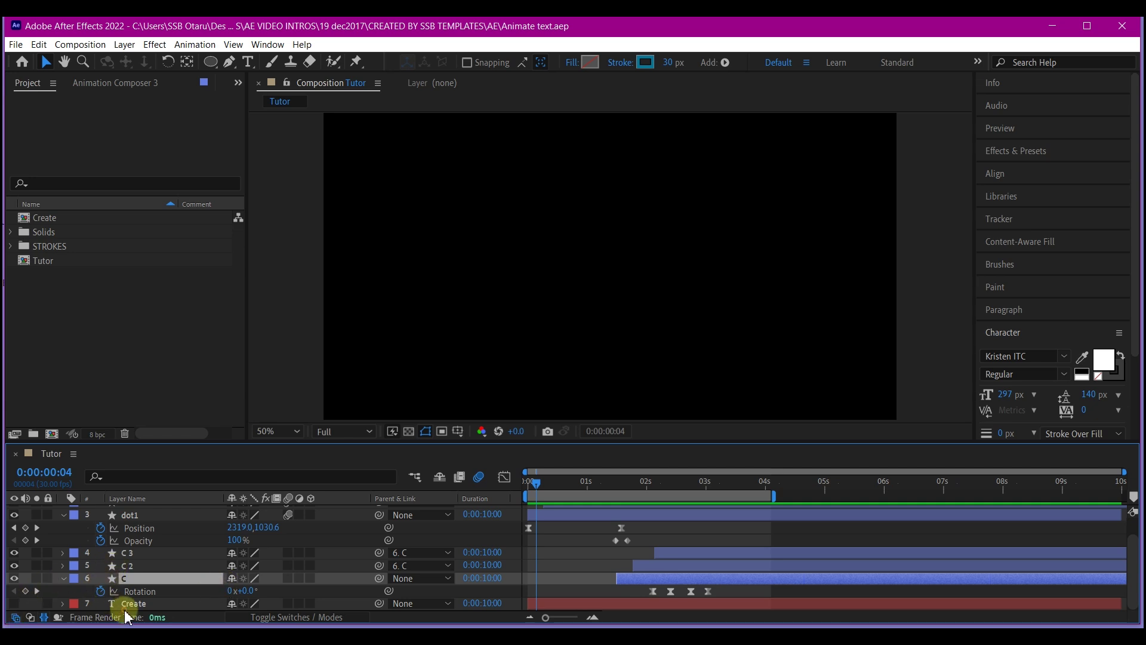
- Turn on the visibility of the Create text layer
left_click(122, 604)
left_click(14, 604)
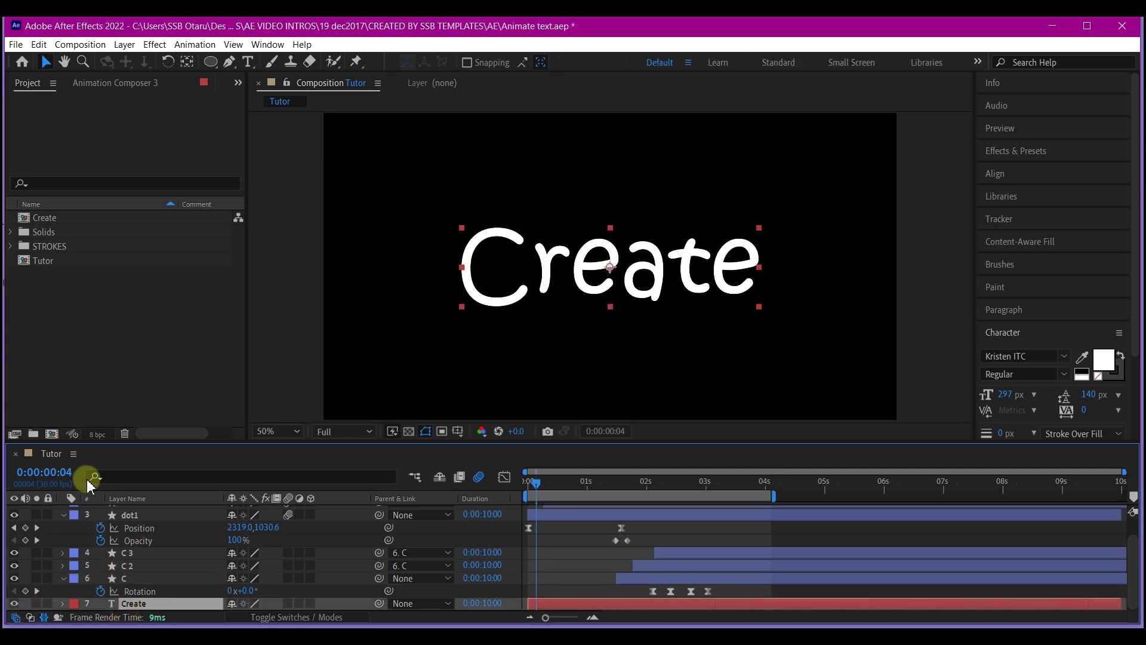
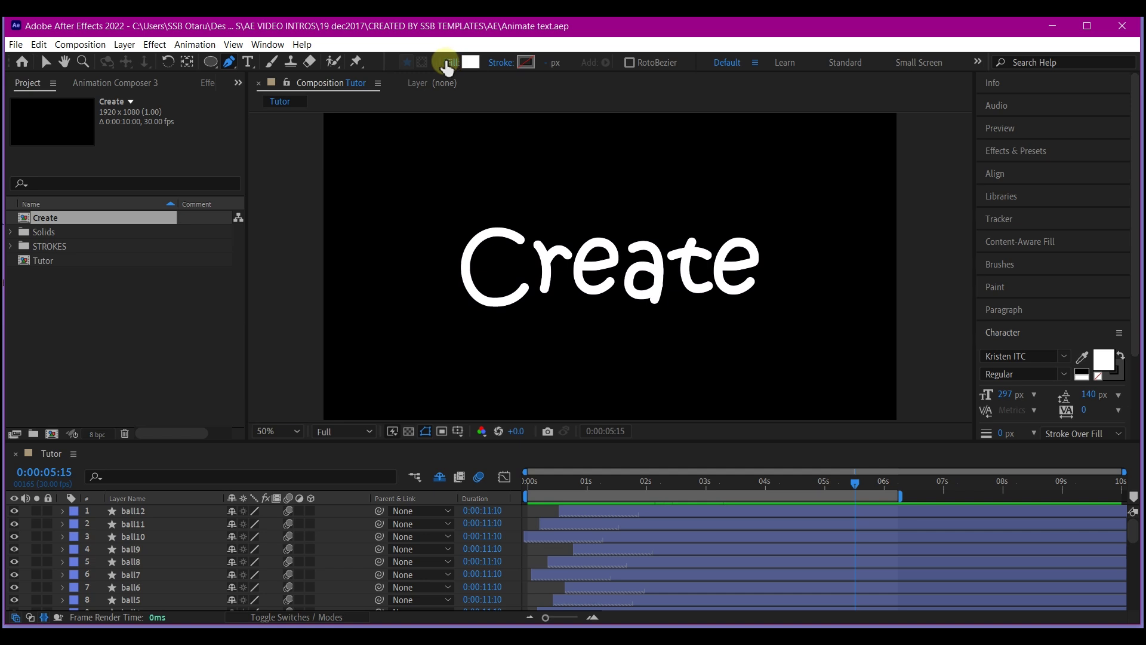
- Set the Pen tool's shape fill to None and its stroke colour to red
left_click(448, 62)
left_click(497, 287)
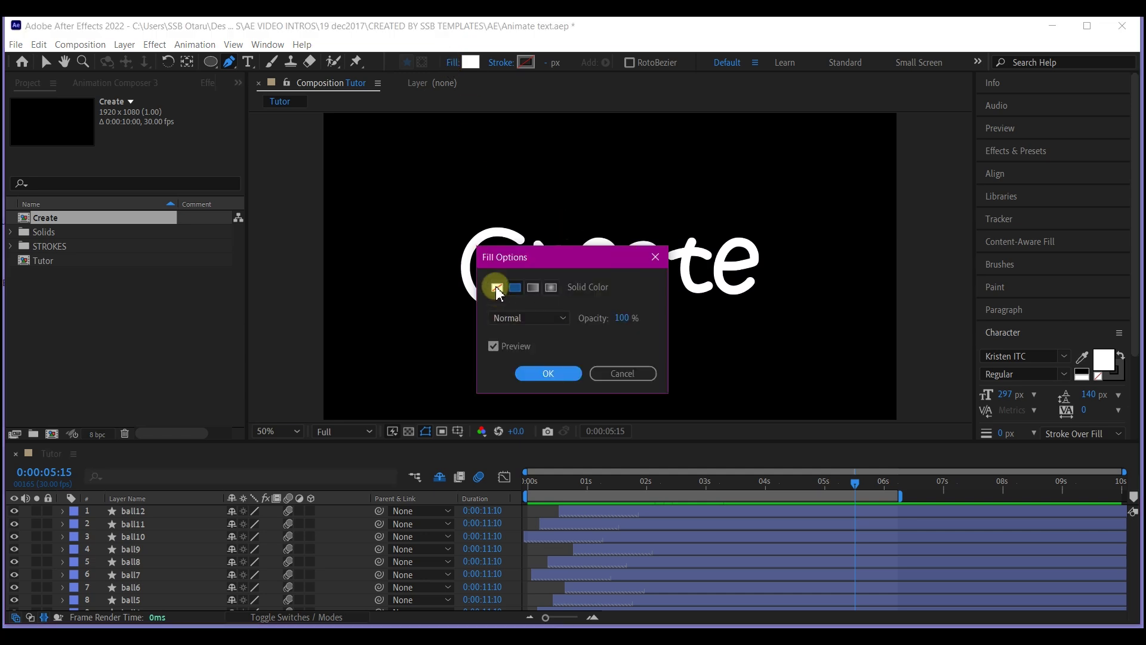
left_click(547, 373)
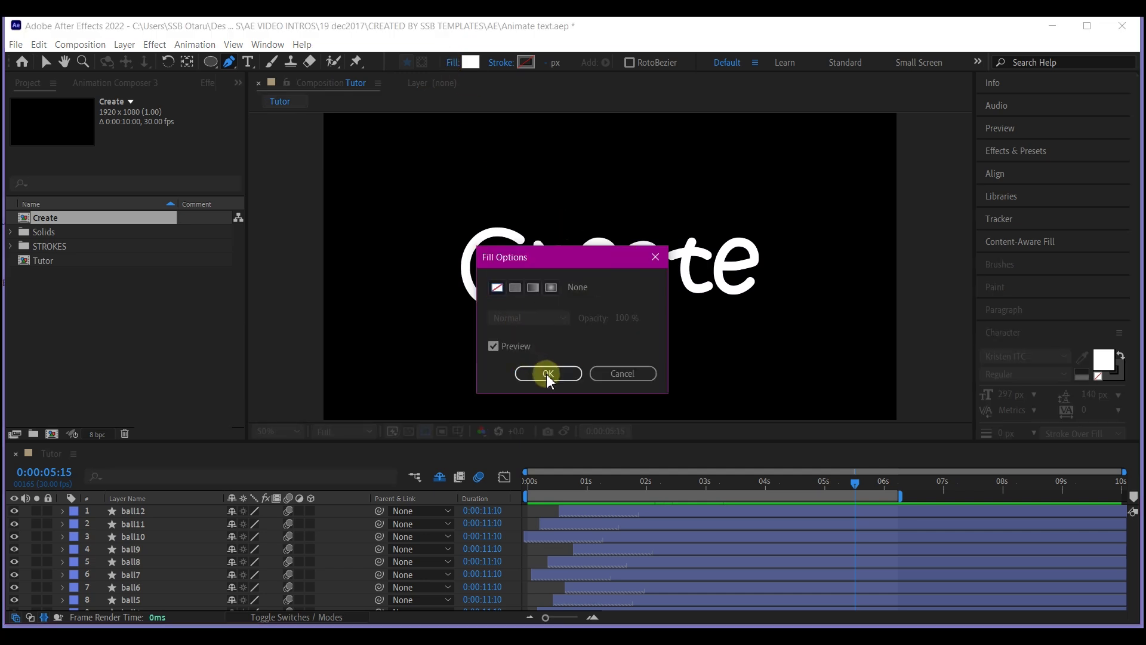
left_click(526, 63)
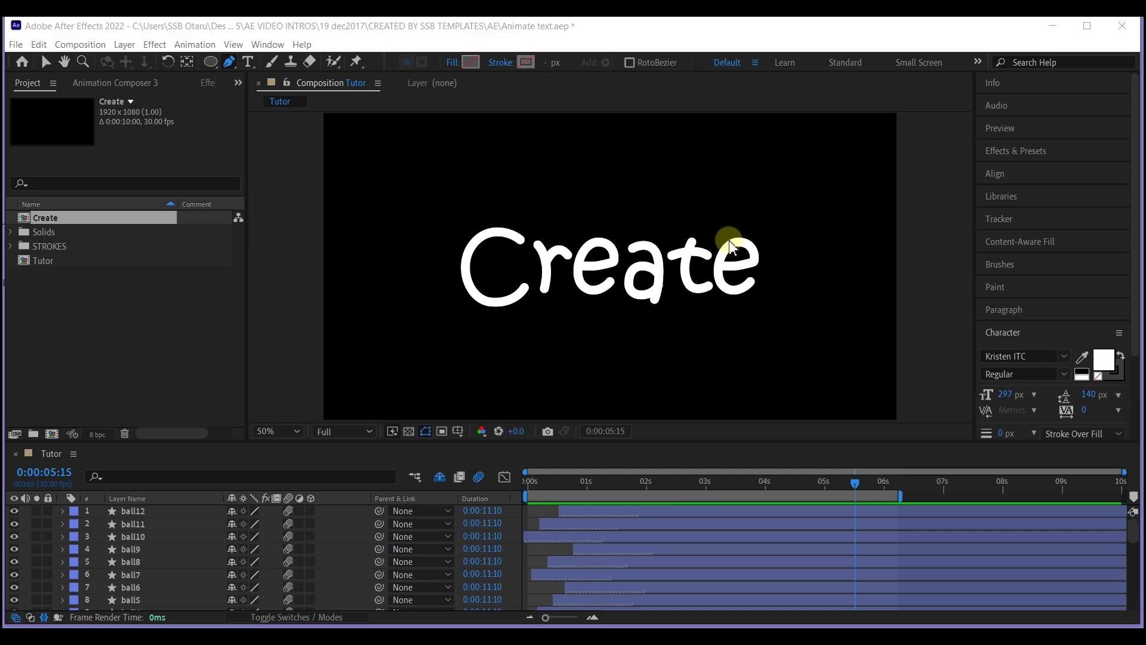
mouse_move(725, 335)
left_mouse_down()
mouse_move(868, 364)
mouse_move(847, 343)
mouse_move(879, 325)
left_mouse_up()
left_click(1016, 318)
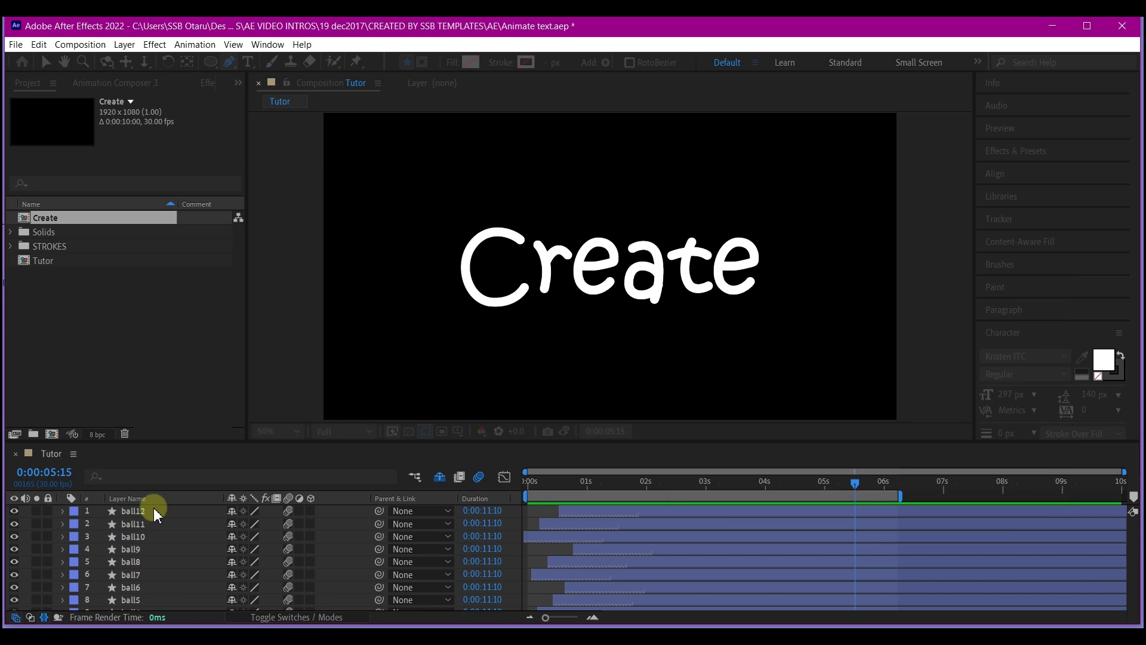
- Draw an open, looping curved path with the Pen tool across the word Create, starting at the top of the t
left_click(695, 229)
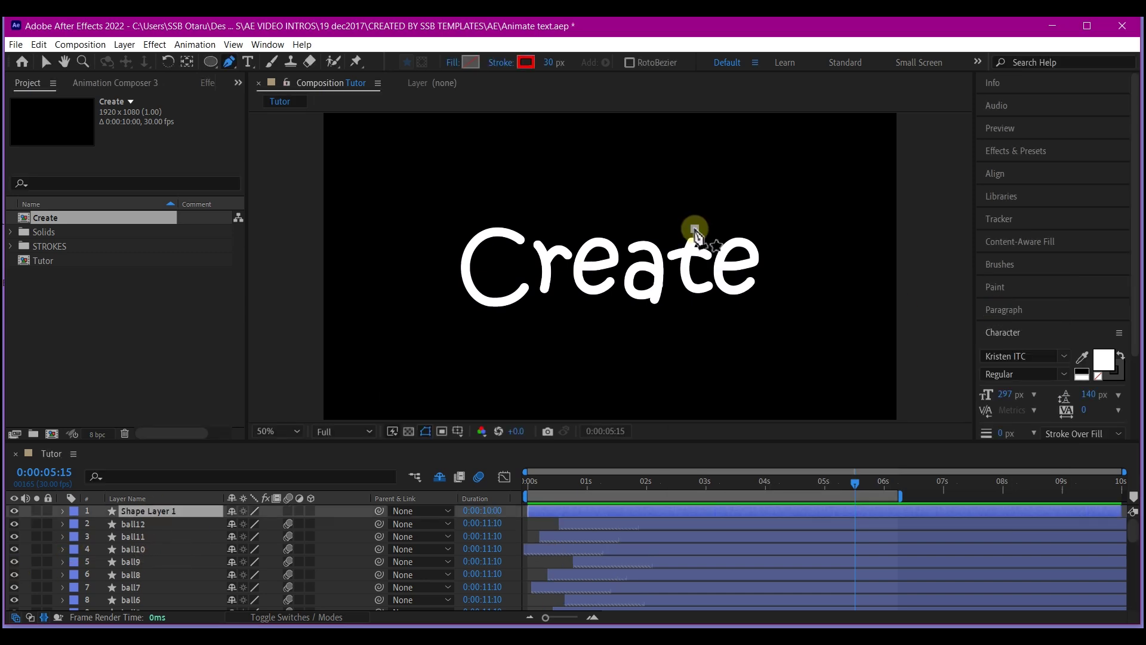
mouse_move(615, 342)
left_mouse_down()
mouse_move(550, 277)
mouse_move(554, 239)
left_mouse_up()
left_click_drag(555, 212, 614, 177)
left_click_drag(567, 360, 478, 359)
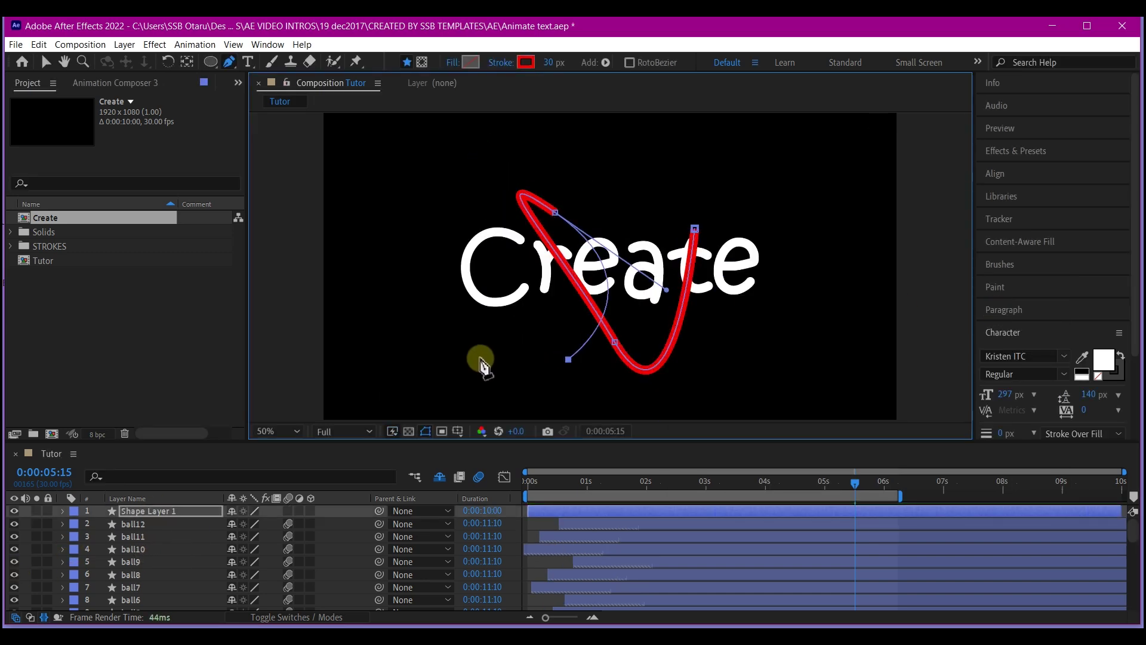
left_click_drag(603, 218, 676, 209)
left_click_drag(656, 335, 697, 355)
left_click_drag(766, 206, 761, 214)
- Reshape the path's loop beside the C by adding points and raising its lowest vertex
left_click(525, 197)
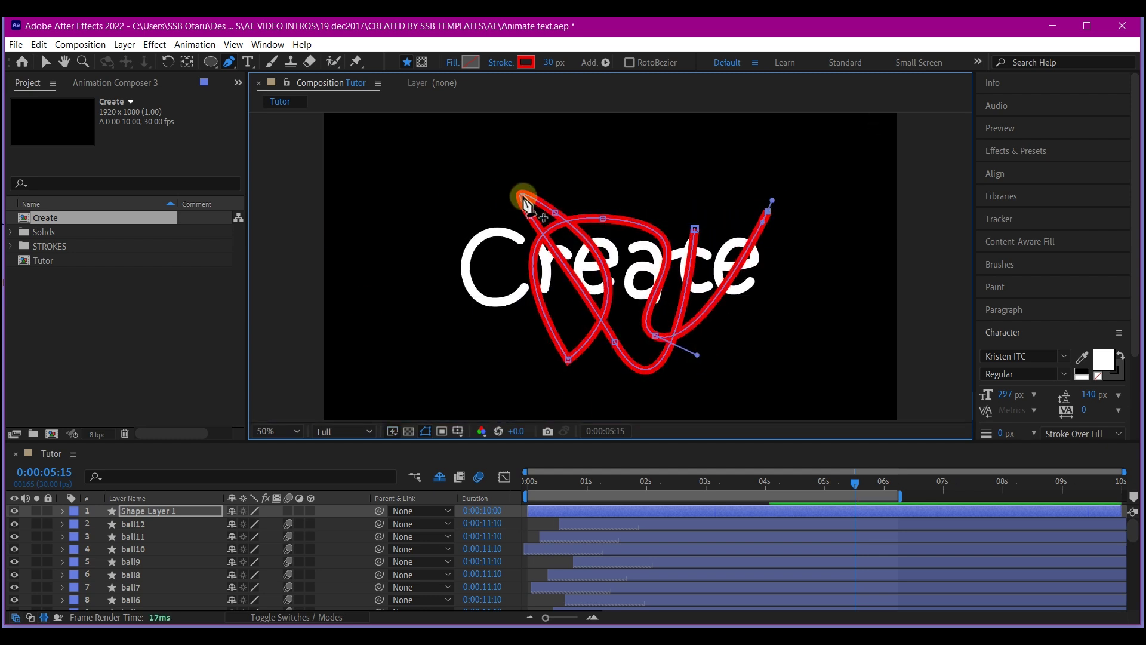
left_click(570, 297)
left_click(568, 360)
left_click_drag(568, 359, 524, 203)
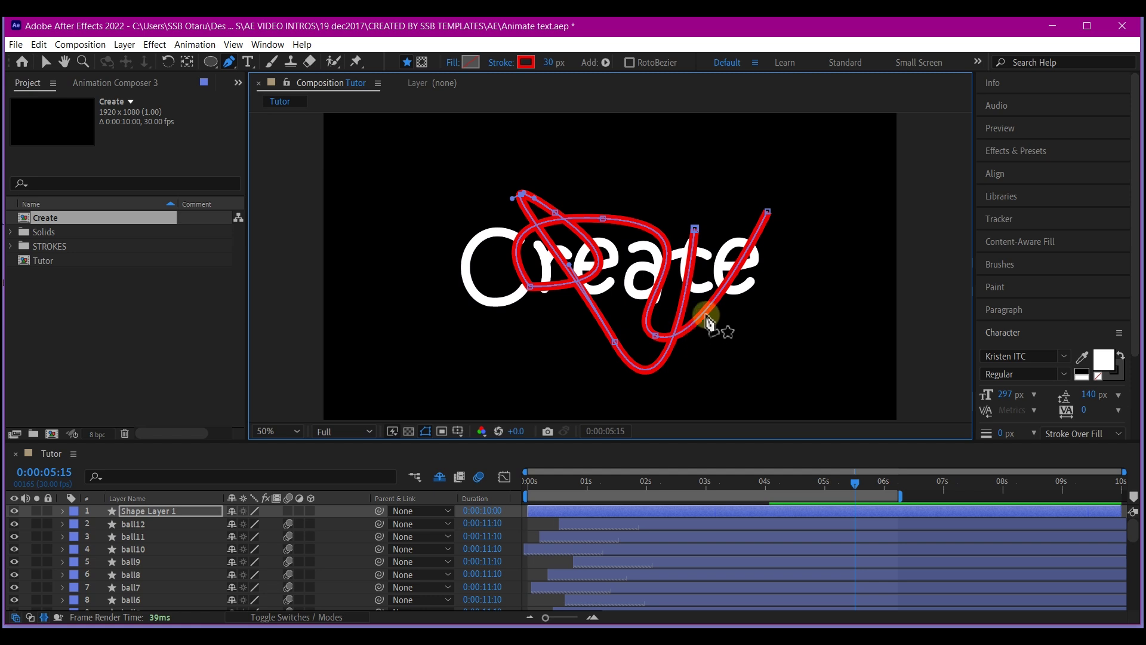
- Expand Shape Layer 1's contents down to the path, stroke and fill of Shape 1
left_click(62, 511)
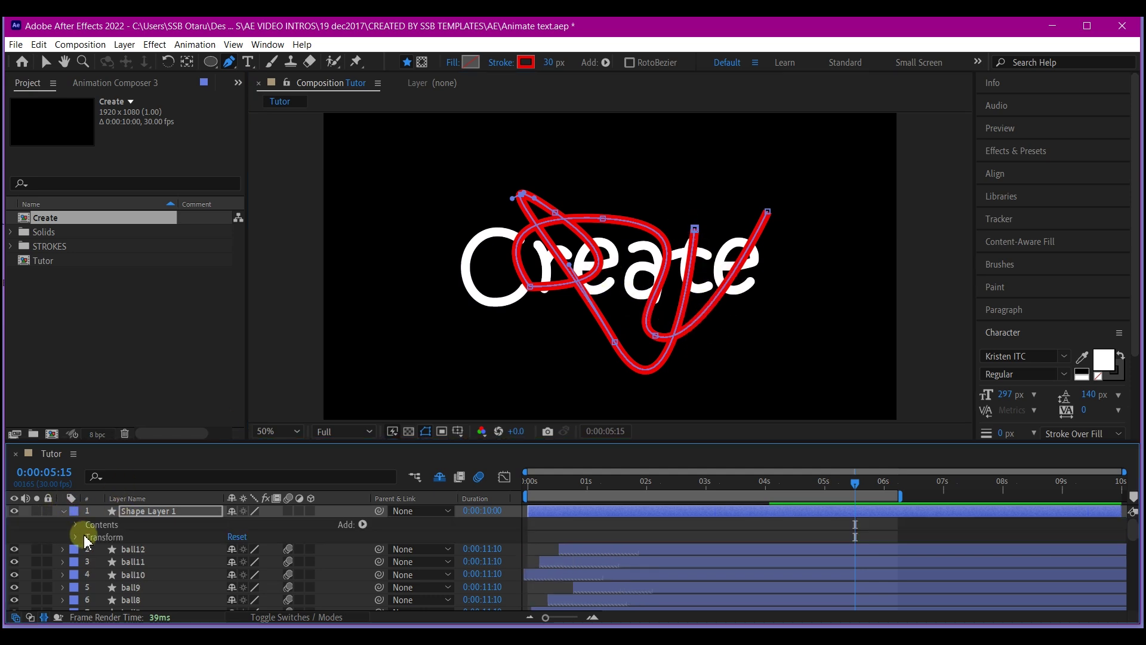
left_click(75, 525)
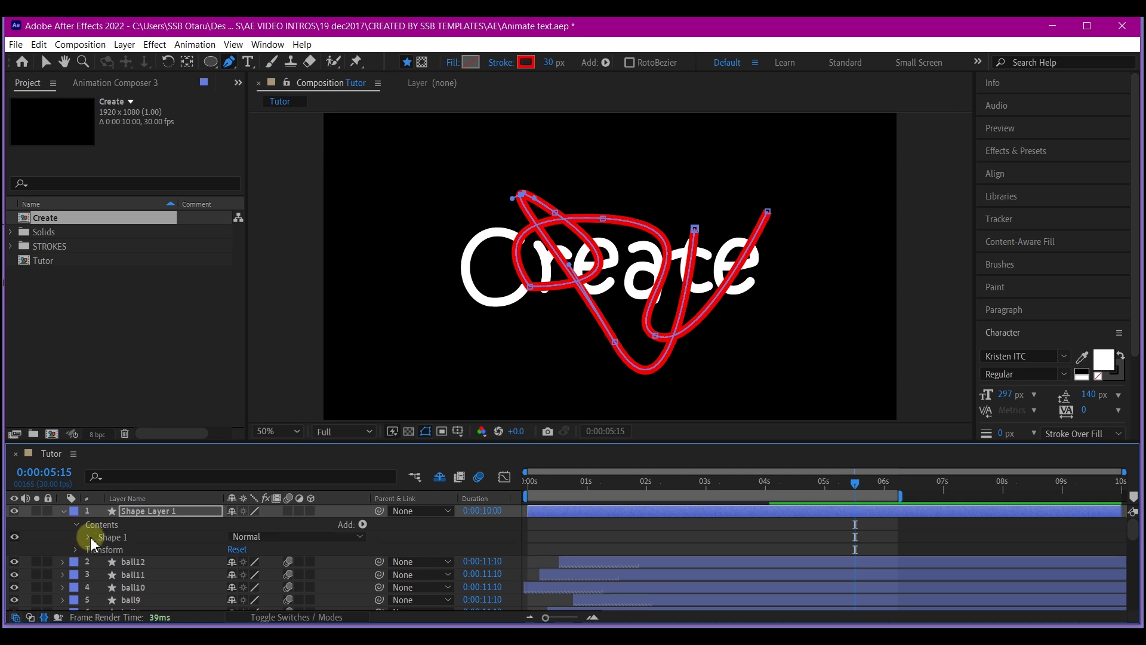
left_click(89, 538)
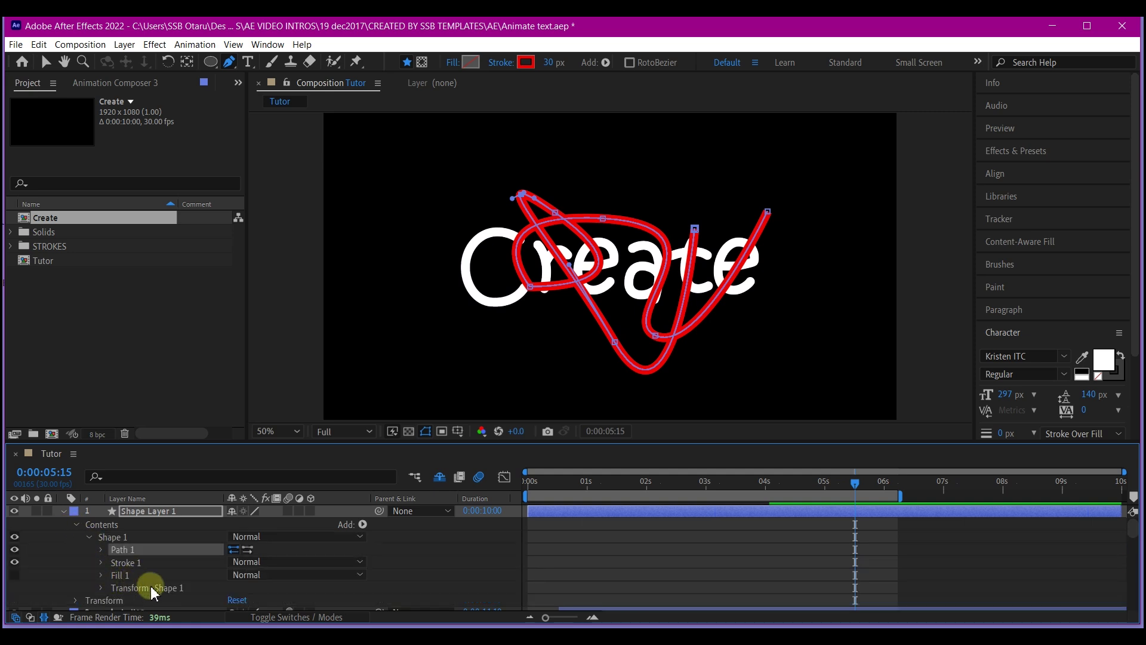